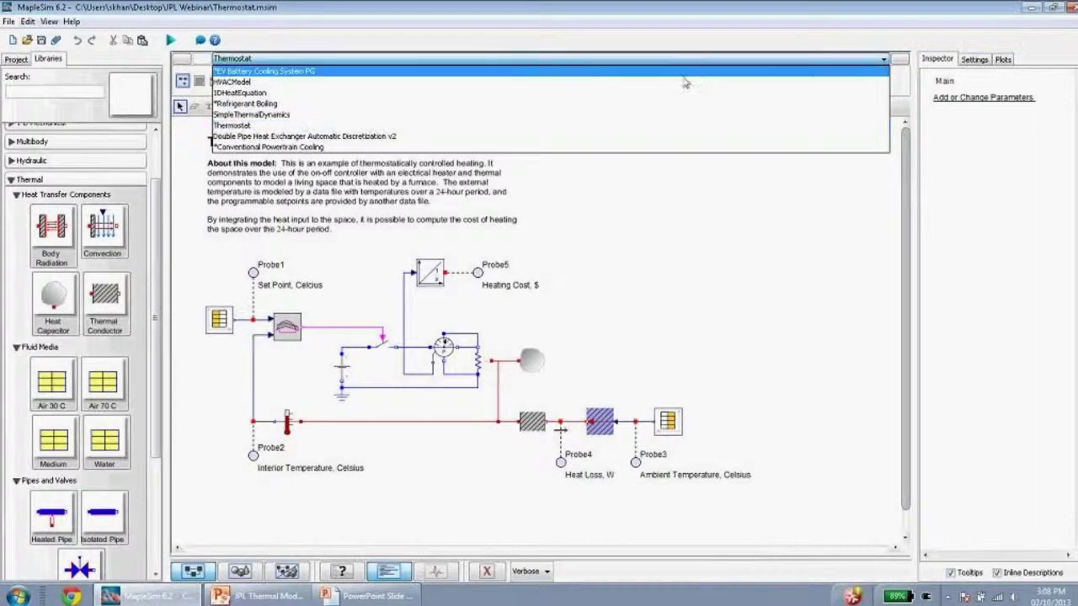
- Open the HVACModel, examine the gain and heat capacitor inside its Room Model subsystem, and return to the main level
{"action": "left_click", "coordinate": [682, 81]}
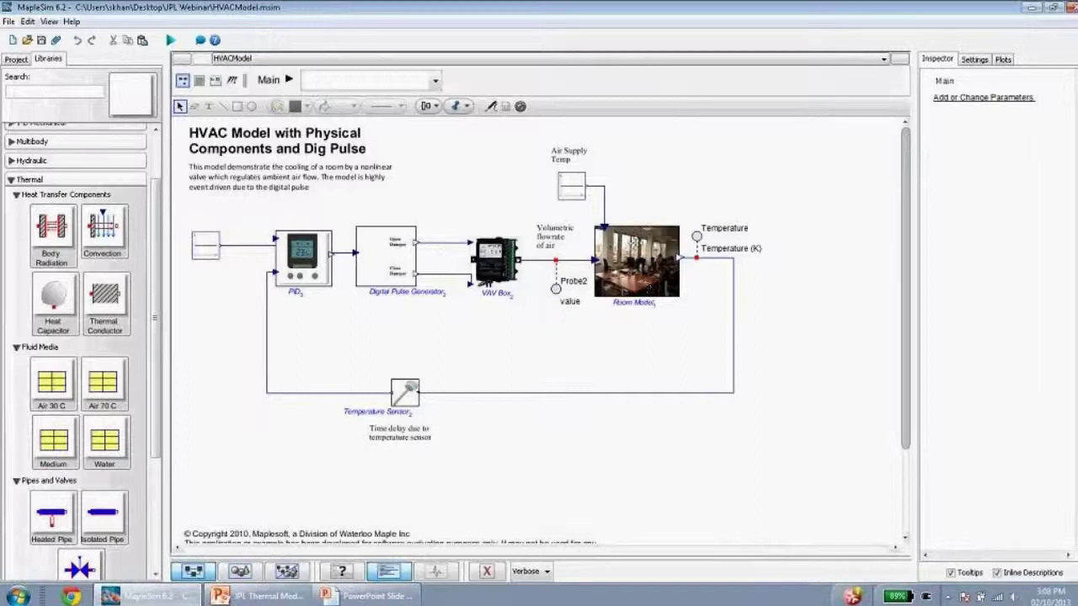
{"action": "double_click", "coordinate": [637, 266]}
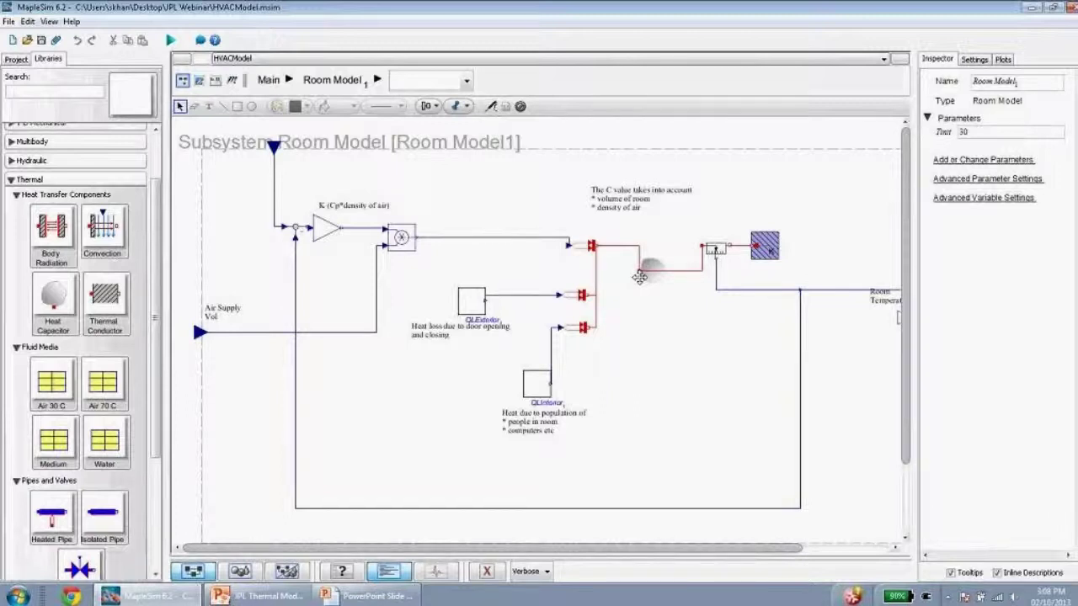
{"action": "left_click", "coordinate": [324, 229]}
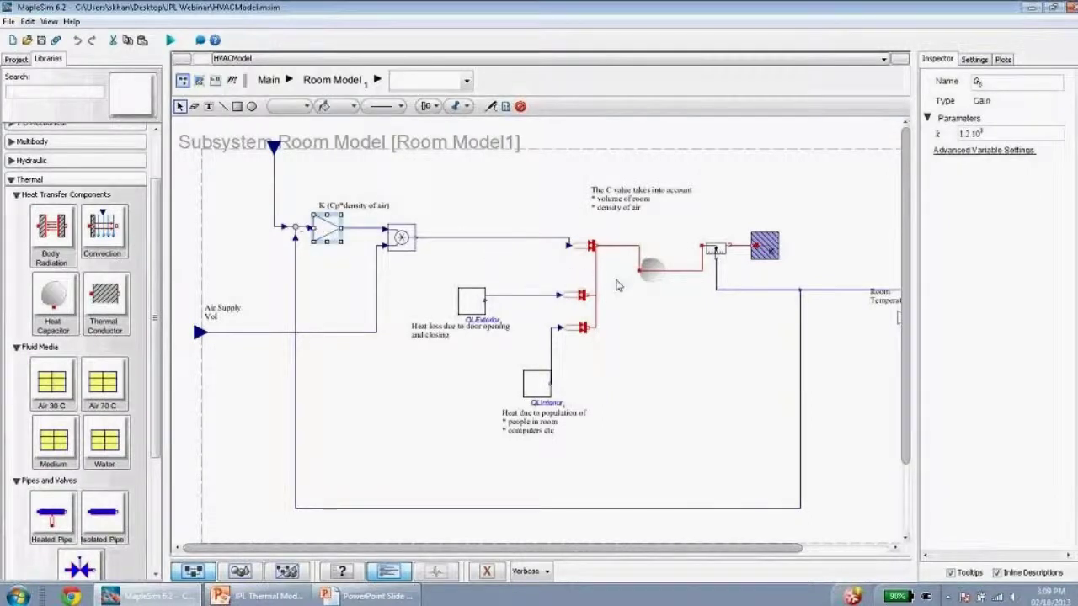
{"action": "left_click", "coordinate": [651, 269]}
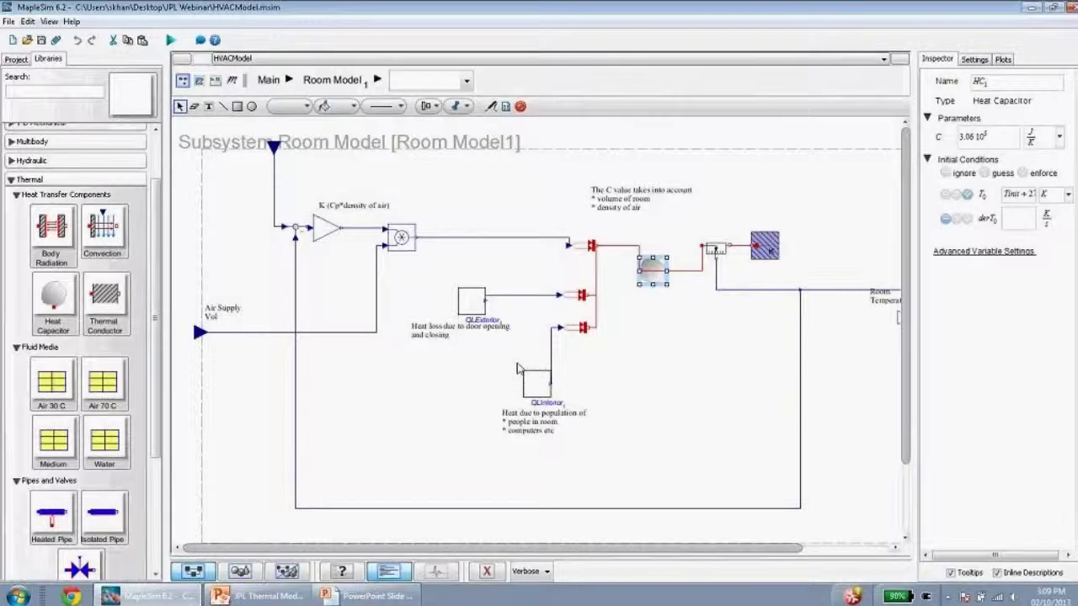
{"action": "left_click", "coordinate": [568, 225]}
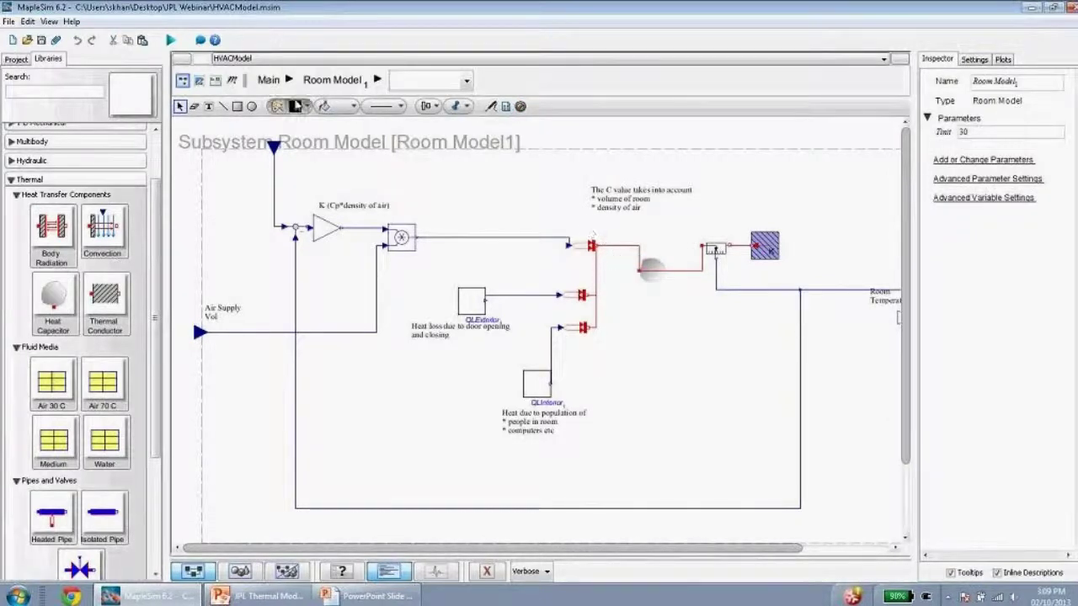
{"action": "left_click", "coordinate": [268, 80]}
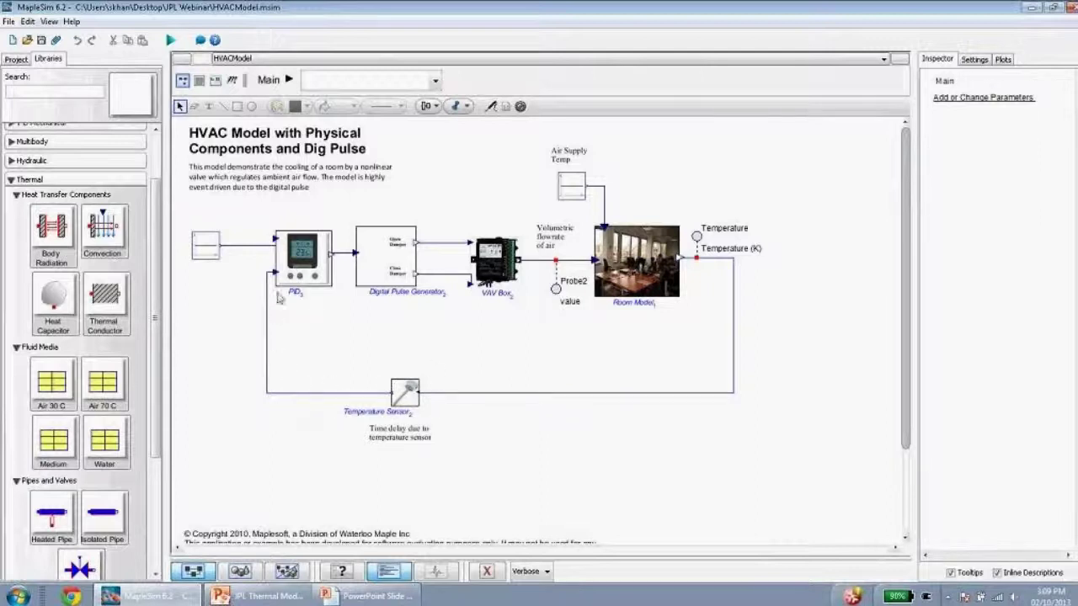
- Shift the PID block slightly and reroute its feedback line so it runs level with the temperature sensor
{"action": "left_click", "coordinate": [296, 275]}
{"action": "left_click_drag", "start_coordinate": [297, 274], "coordinate": [299, 262]}
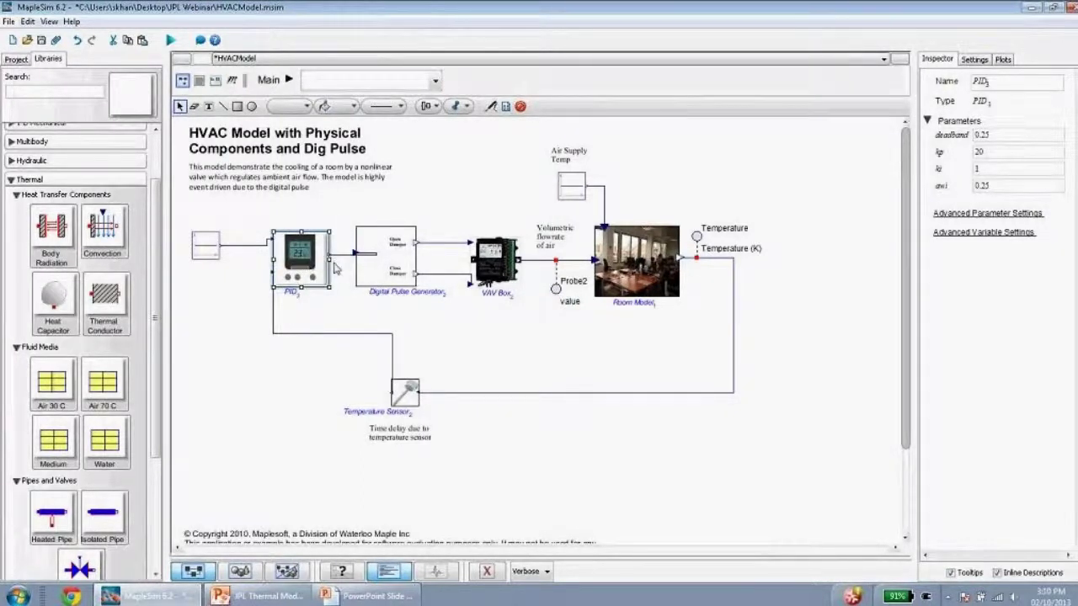
{"action": "left_click", "coordinate": [275, 319]}
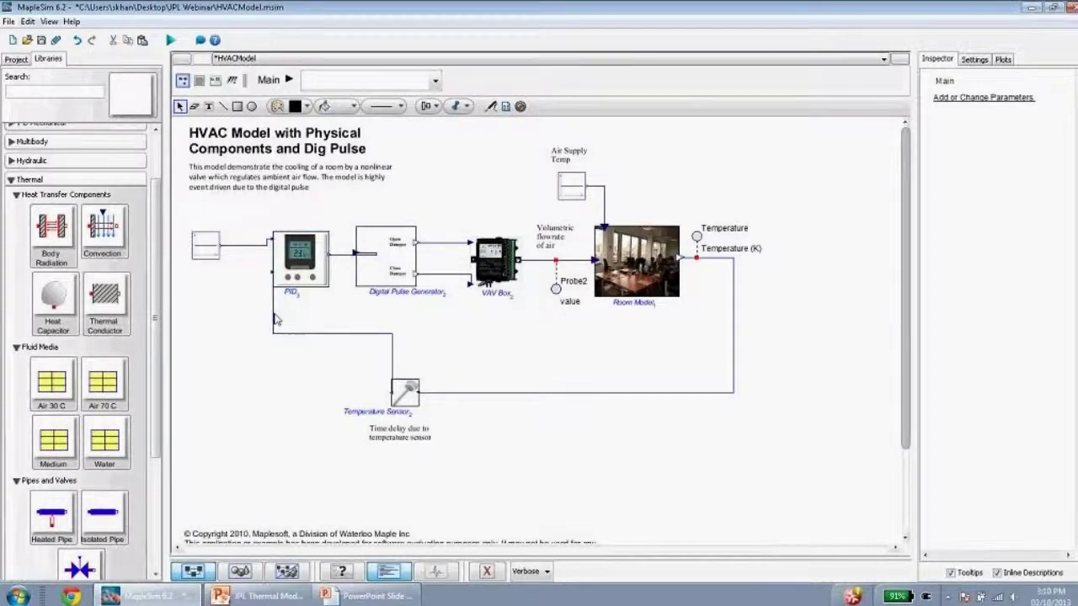
{"action": "left_click", "coordinate": [204, 247]}
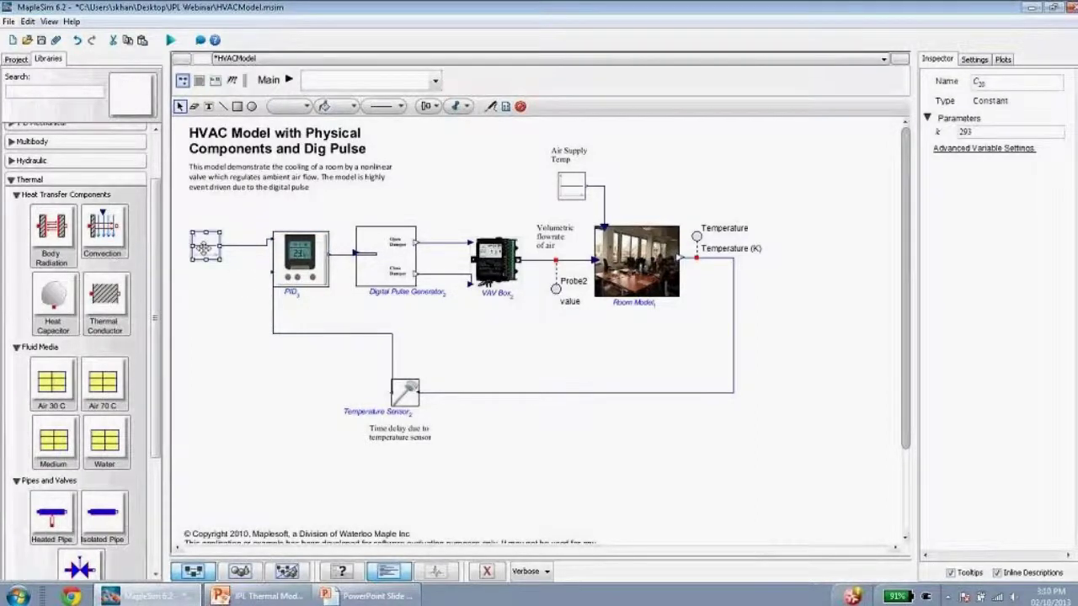
{"action": "left_click", "coordinate": [314, 334]}
{"action": "left_click_drag", "start_coordinate": [314, 343], "coordinate": [314, 394]}
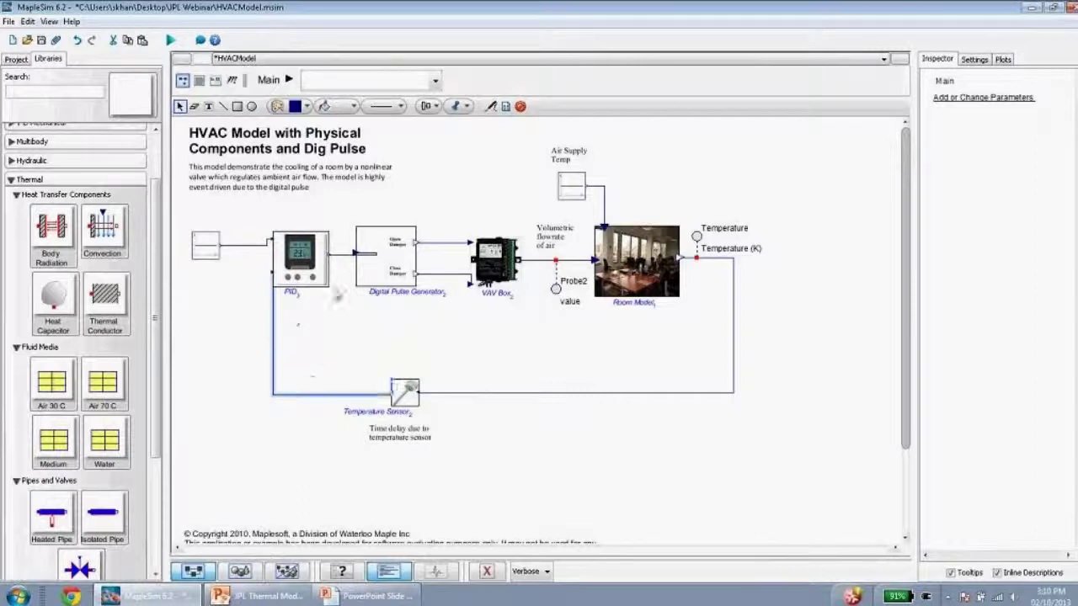
- Examine the PID block's parameters and the contents of the Digital Pulse Generator subsystem, returning to the main level
{"action": "left_click", "coordinate": [300, 252]}
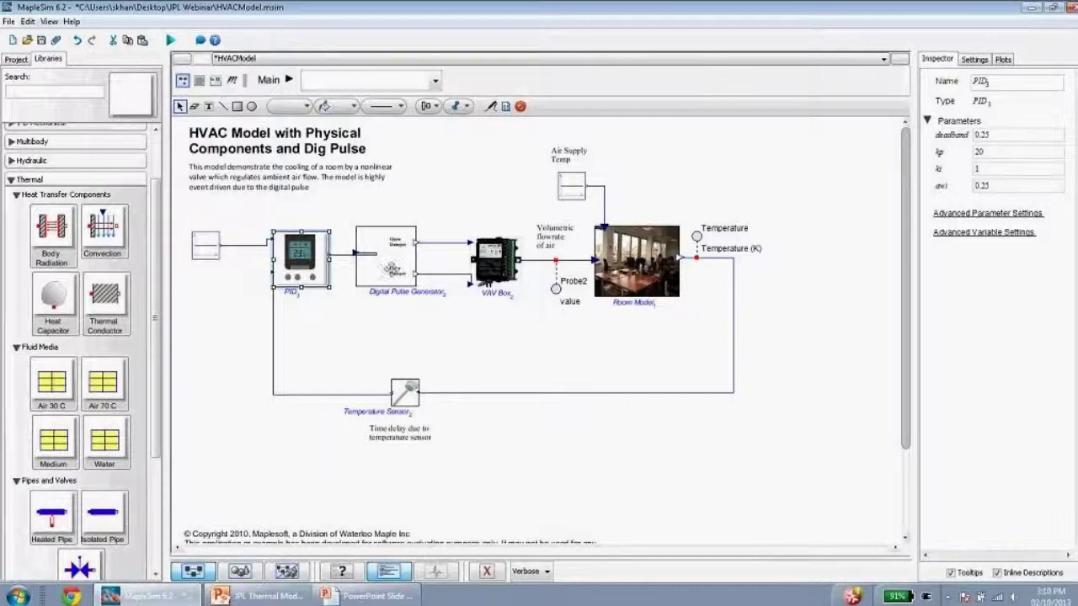
{"action": "double_click", "coordinate": [384, 267]}
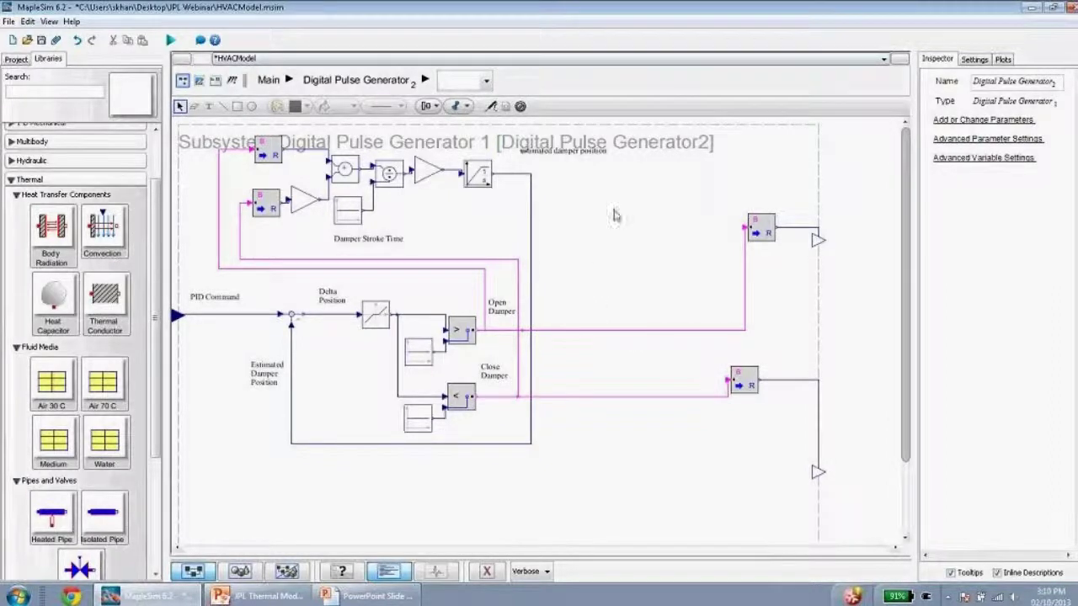
{"action": "left_click", "coordinate": [270, 81]}
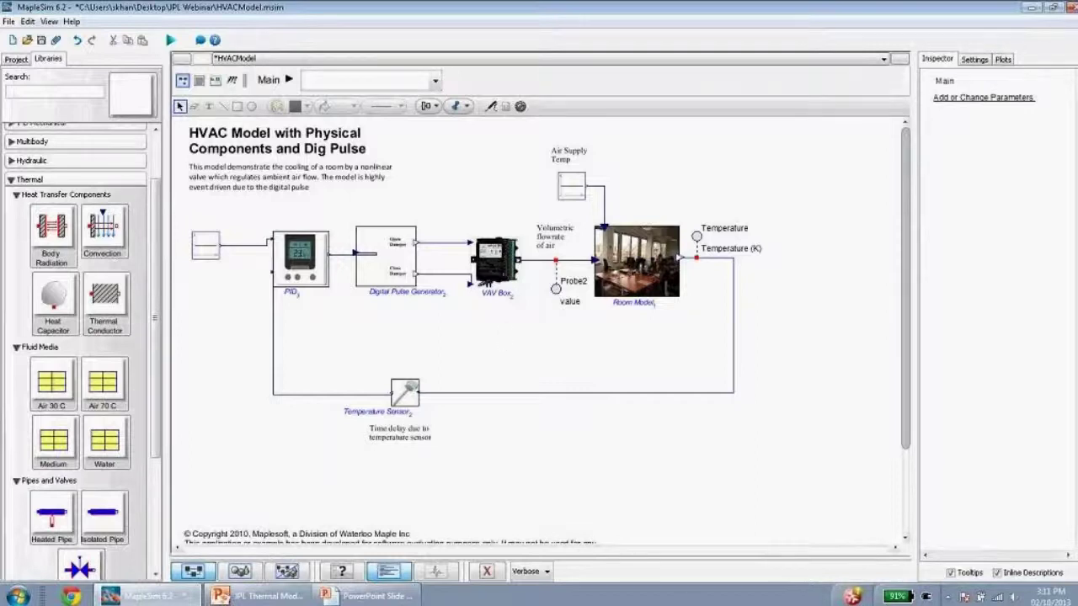
- Switch to PowerPoint, present the slide show from the "HVAC of a Room" slide, and advance one slide
{"action": "left_click", "coordinate": [253, 595]}
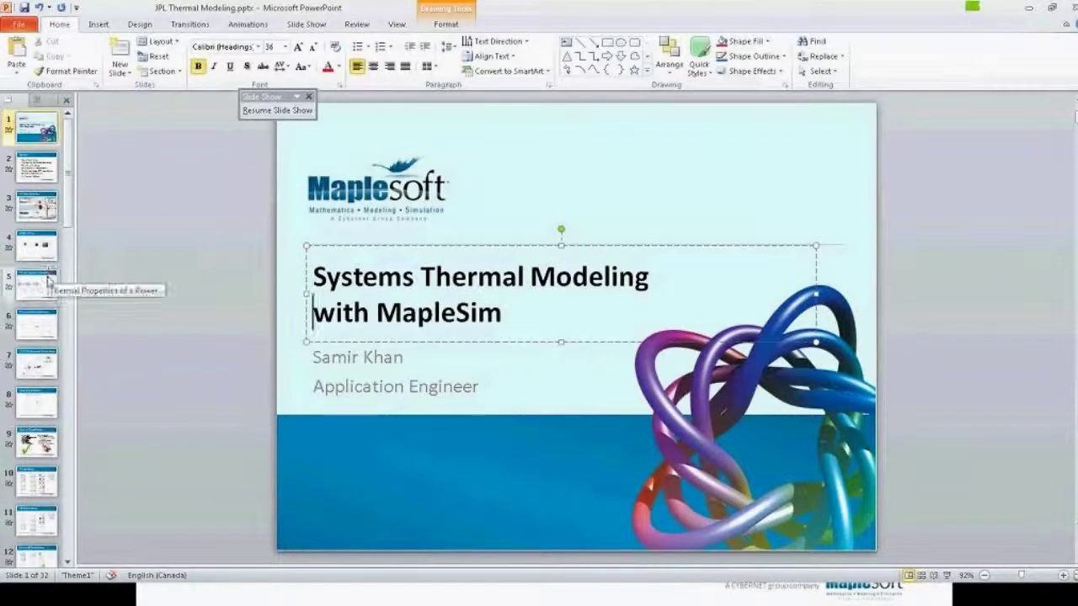
{"action": "left_click", "coordinate": [44, 246]}
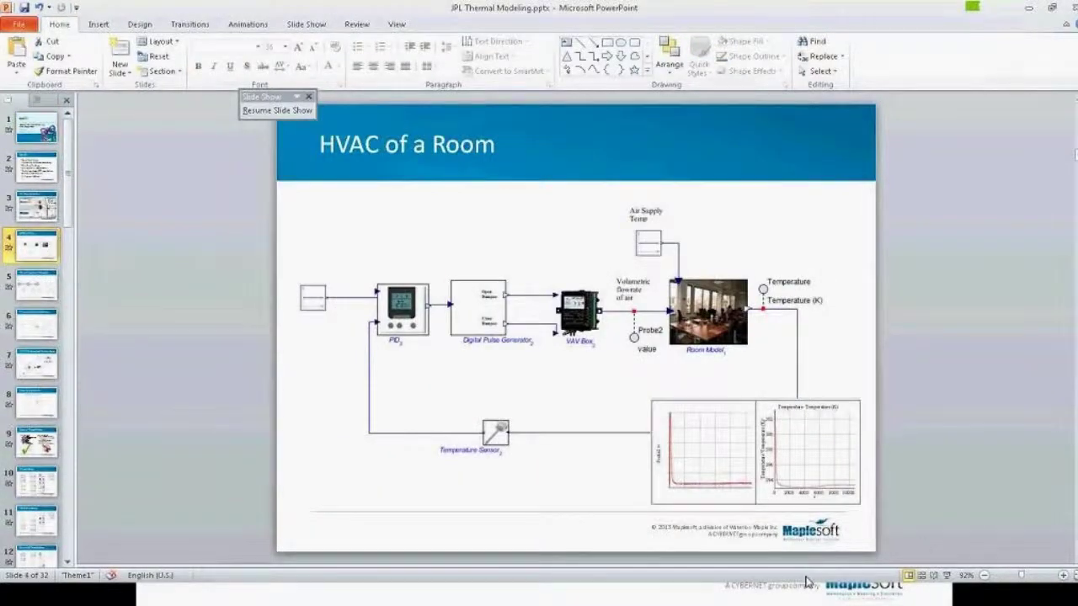
{"action": "left_click", "coordinate": [947, 575]}
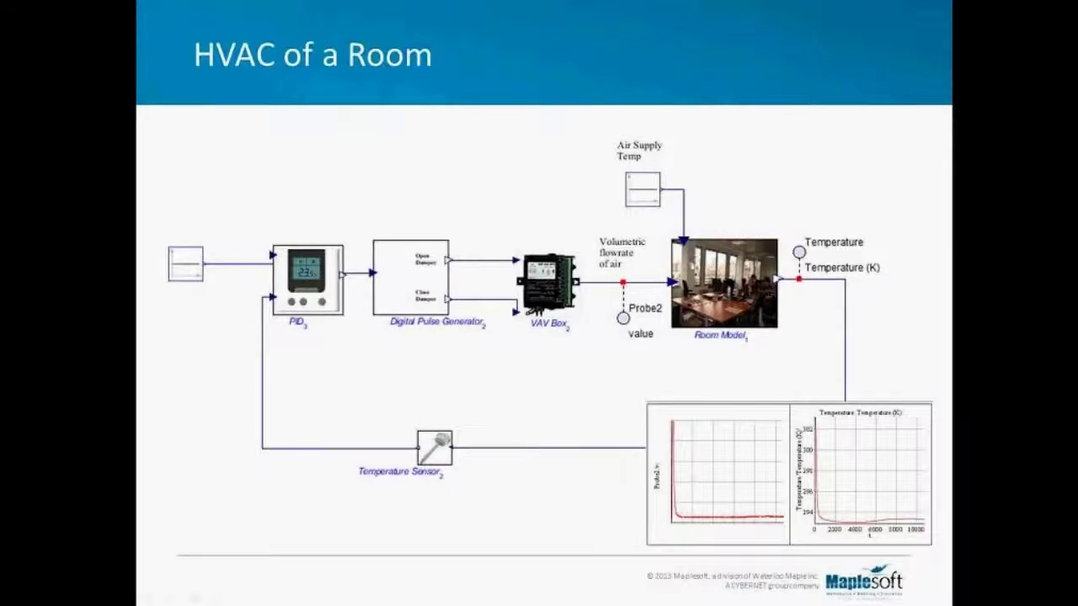
{"action": "left_click", "coordinate": [401, 322]}
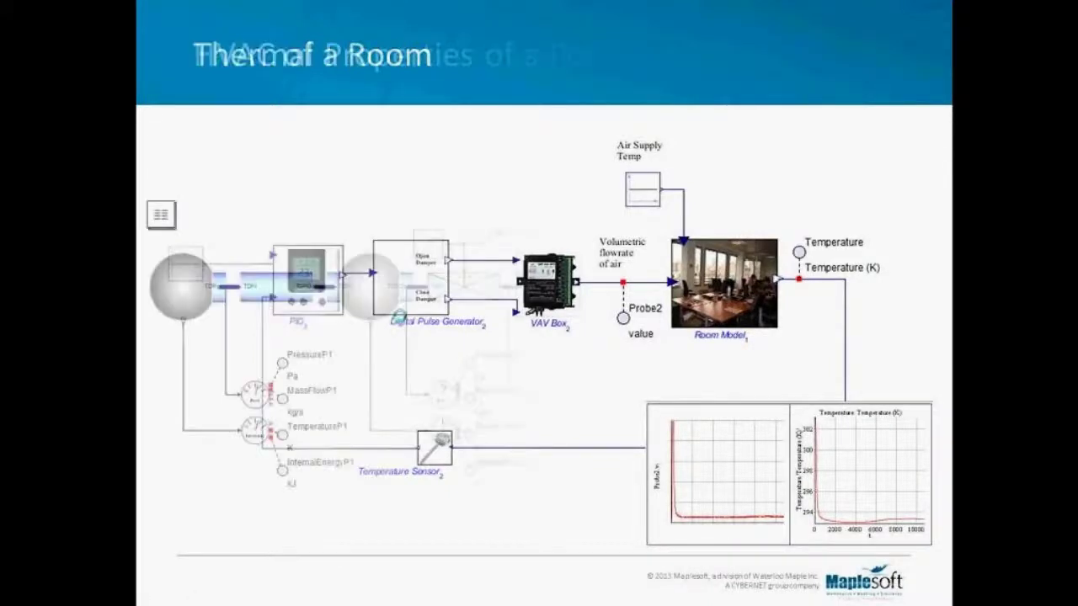
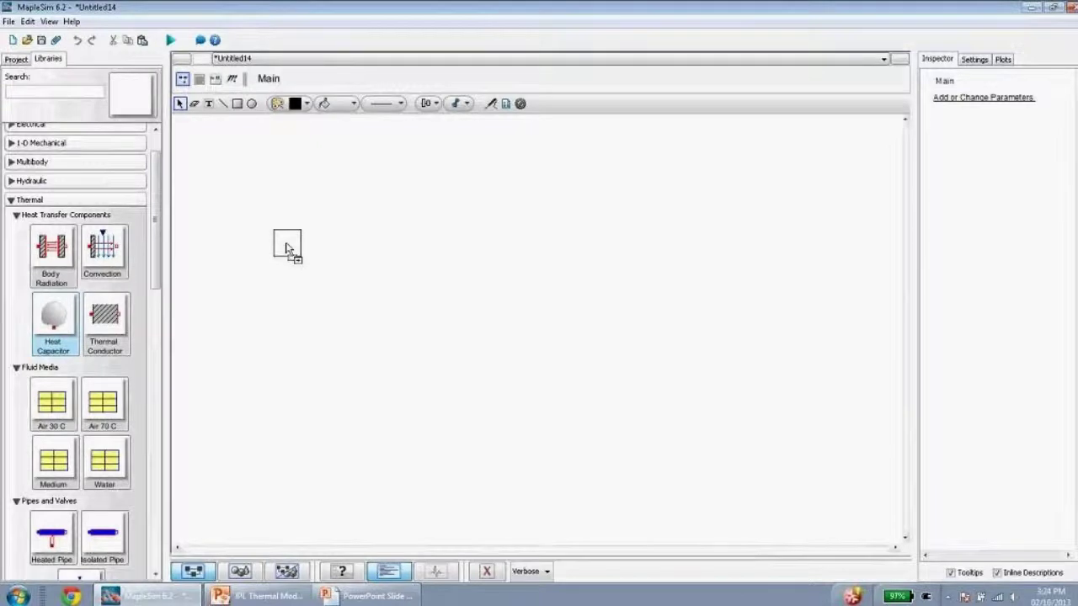
- Place a Heat Capacitor in the empty model and set its heat capacity C to 2 J/K
{"action": "left_click_drag", "start_coordinate": [286, 250], "coordinate": [287, 249]}
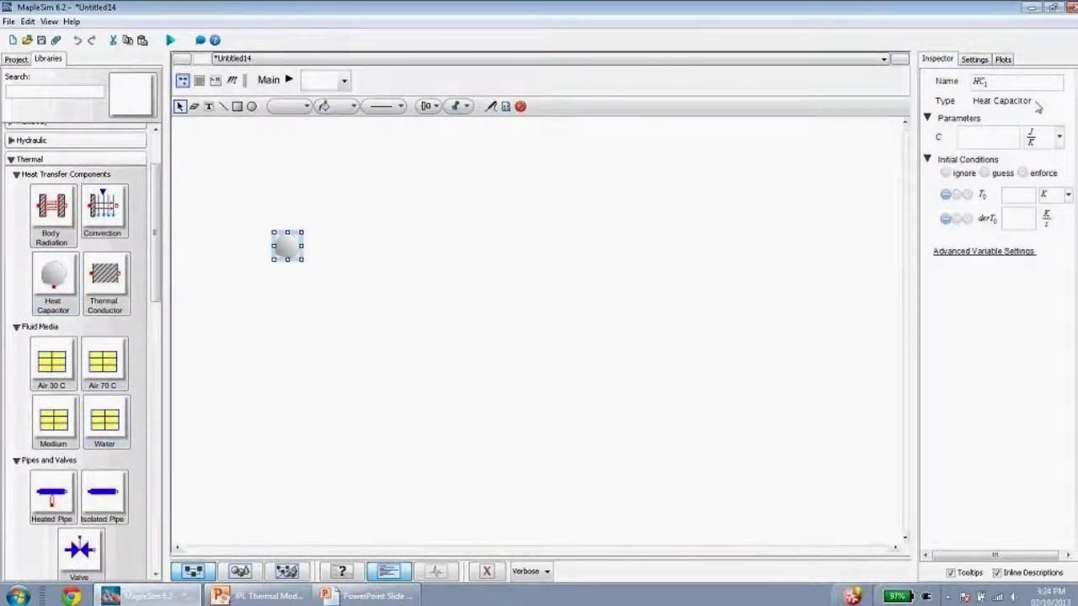
{"action": "left_click", "coordinate": [971, 140]}
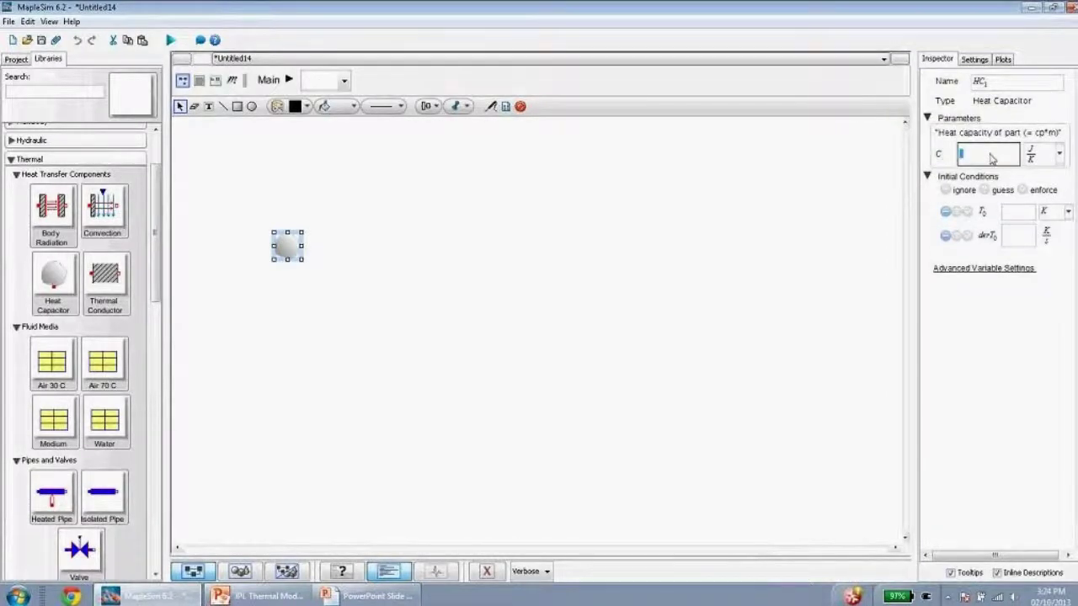
{"action": "type", "text": "2."}
{"action": "left_click", "coordinate": [381, 302]}
- Add a Fixed Heat Flow source connected to the heat capacitor and set its heat flow rate to 3 W
{"action": "scroll", "coordinate": [97, 417], "scroll_direction": "down", "scroll_amount": 3}
{"action": "scroll", "coordinate": [94, 412], "scroll_direction": "down", "scroll_amount": 1}
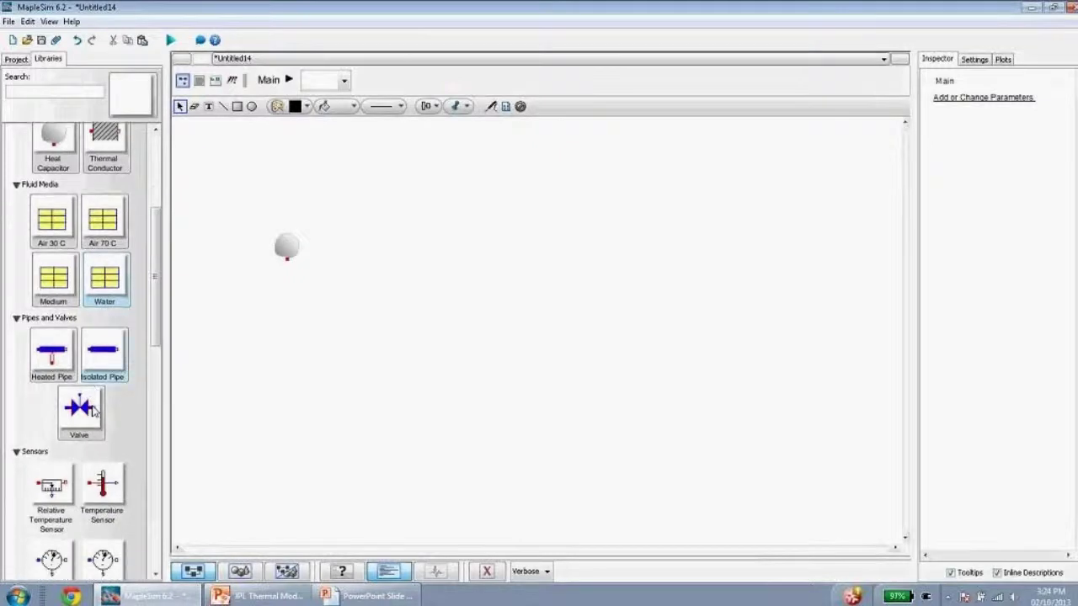
{"action": "scroll", "coordinate": [94, 410], "scroll_direction": "down", "scroll_amount": 4}
{"action": "left_click", "coordinate": [16, 268]}
{"action": "scroll", "coordinate": [95, 448], "scroll_direction": "down", "scroll_amount": 2}
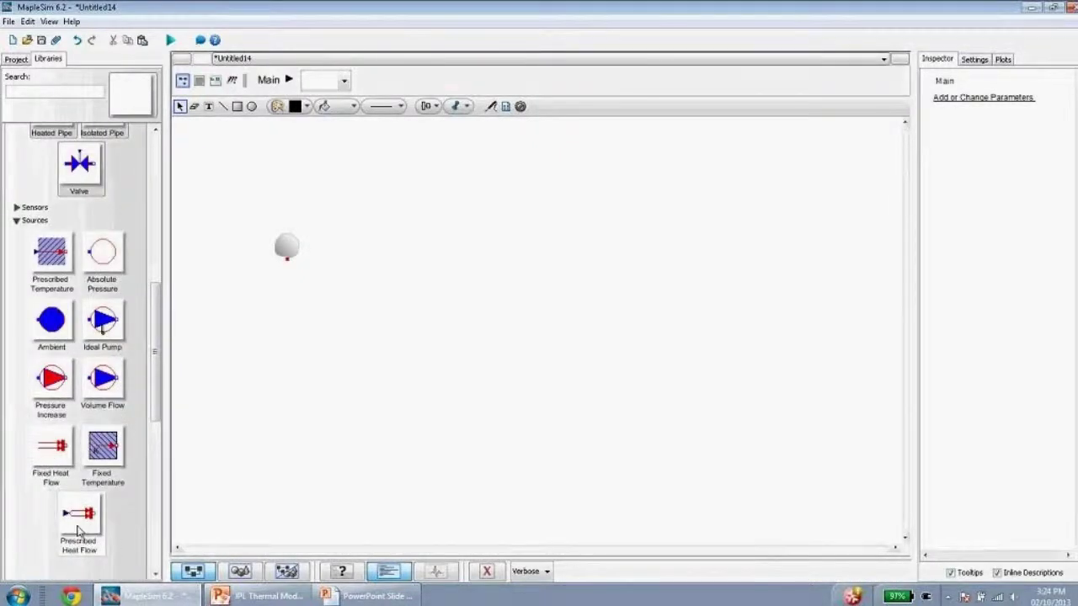
{"action": "left_click_drag", "start_coordinate": [38, 463], "coordinate": [285, 268]}
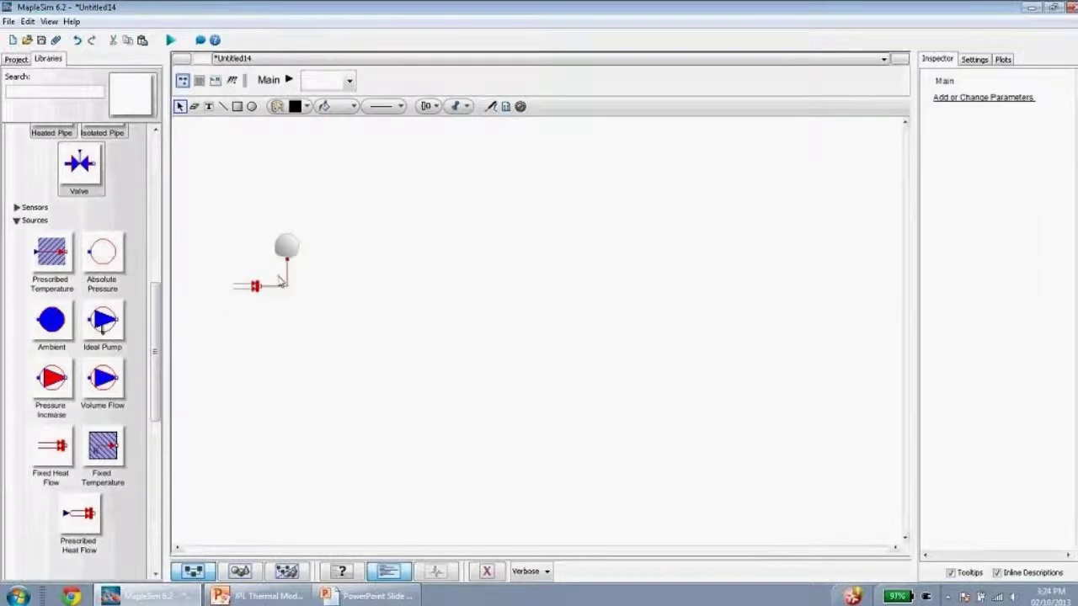
{"action": "left_click", "coordinate": [249, 286]}
{"action": "left_click", "coordinate": [1002, 145]}
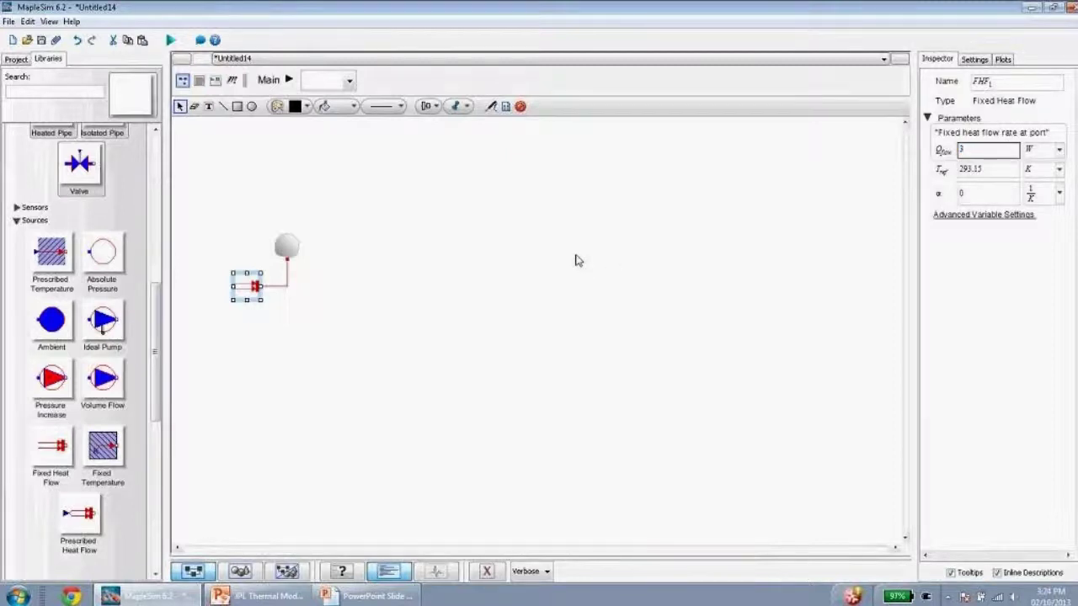
- Set the heat capacitor's initial temperature to 293 K and enforce it as an initial condition
{"action": "left_click", "coordinate": [286, 245]}
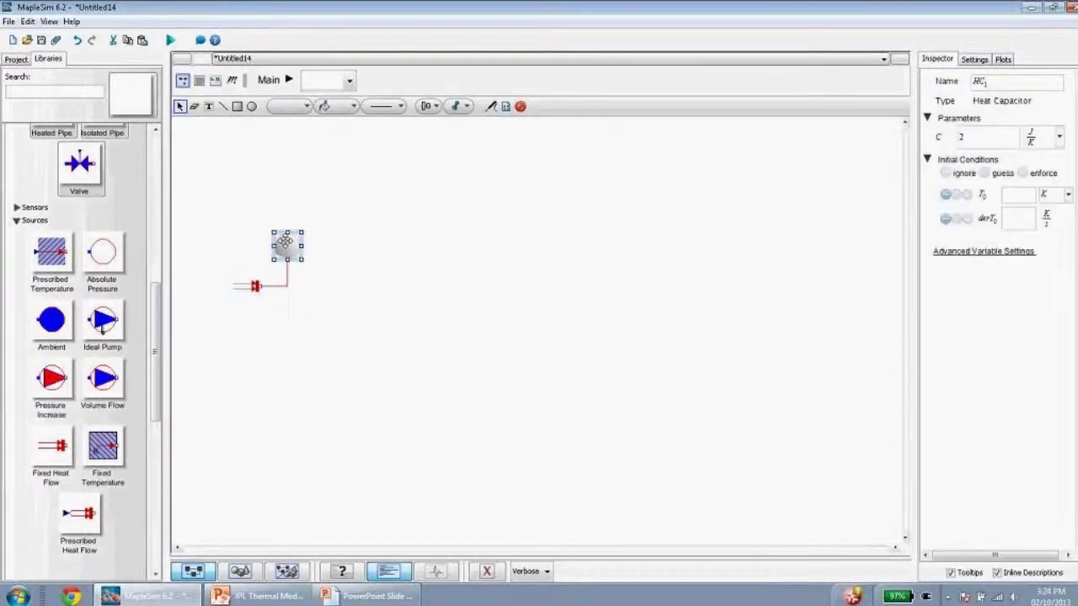
{"action": "left_click", "coordinate": [1024, 196]}
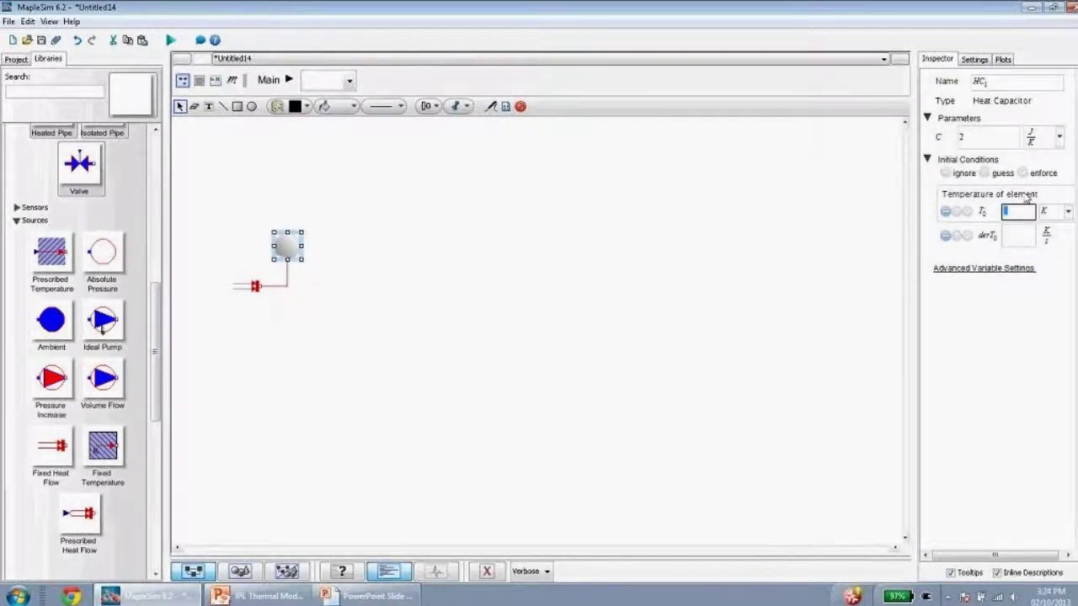
{"action": "type", "text": "293"}
{"action": "left_click", "coordinate": [967, 211]}
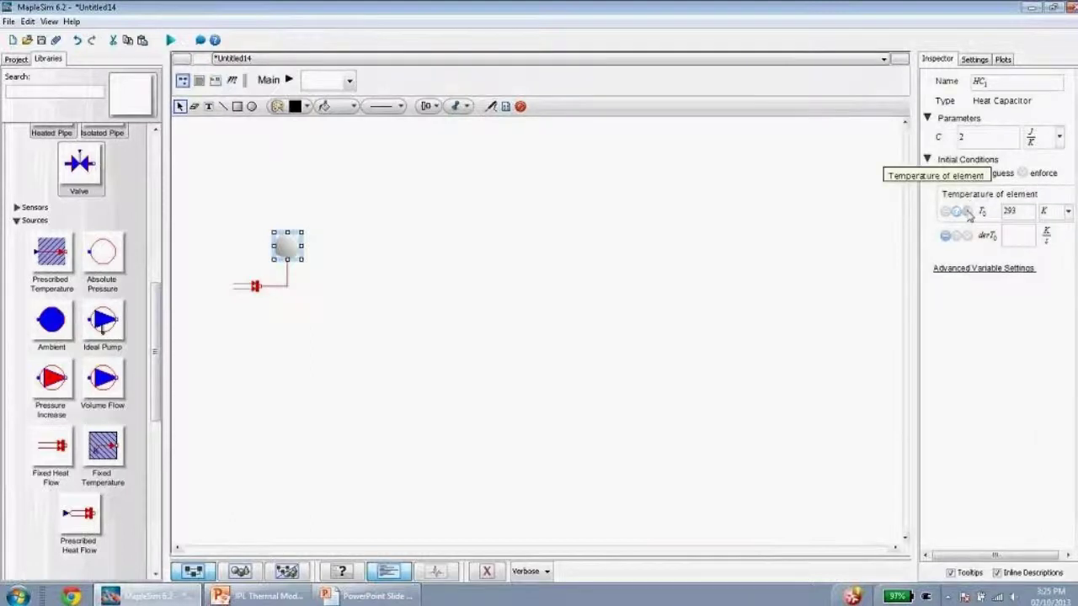
{"action": "left_click", "coordinate": [505, 325]}
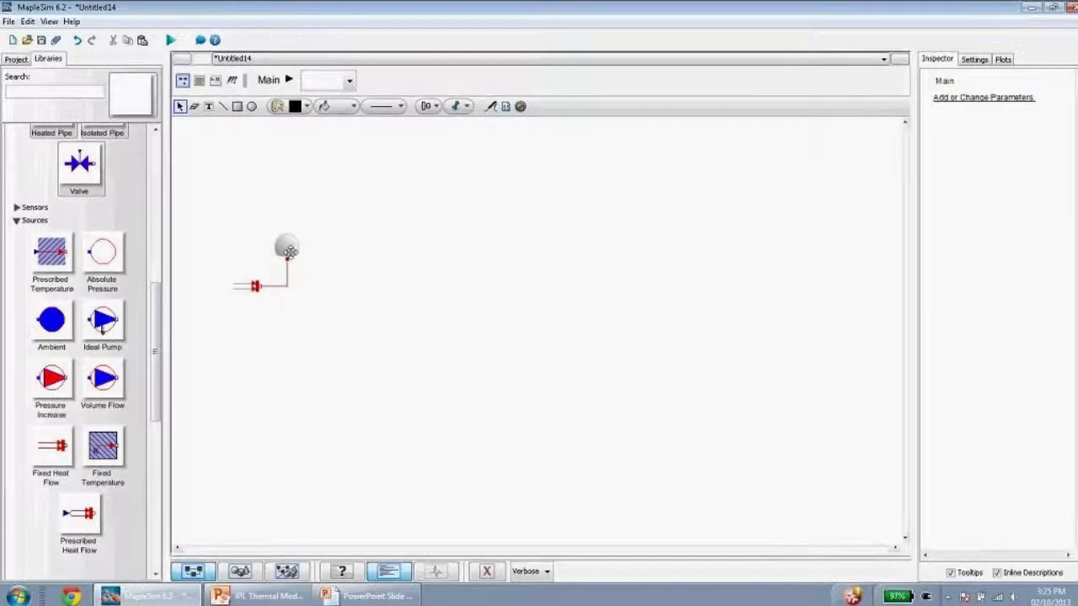
- Attach a probe to the heat capacitor, placed beside it, to record its temperature
{"action": "right_click", "coordinate": [291, 246]}
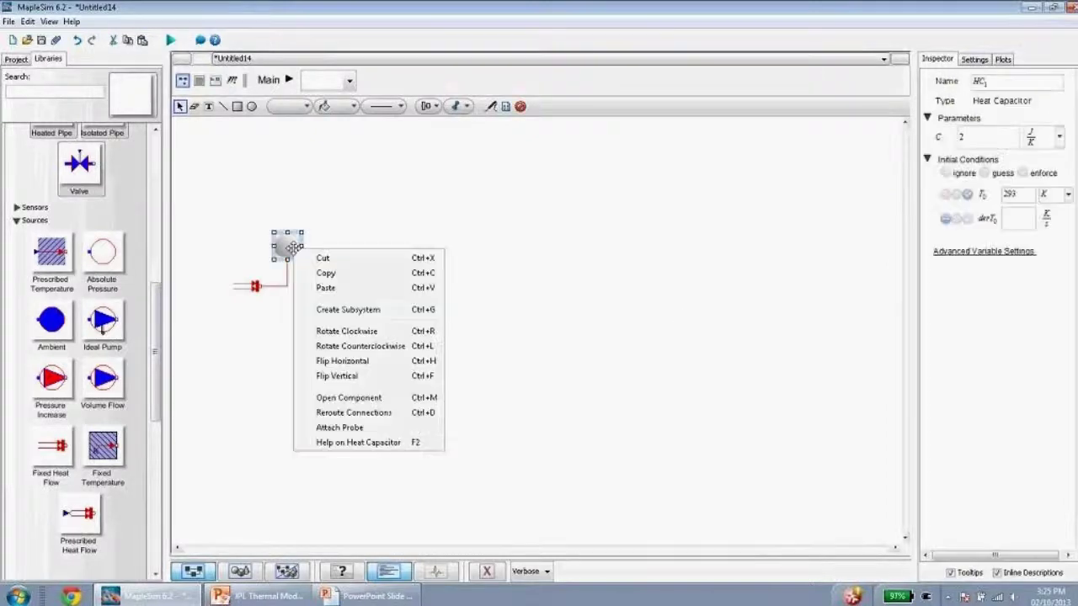
{"action": "left_click", "coordinate": [384, 427]}
{"action": "left_click", "coordinate": [342, 251]}
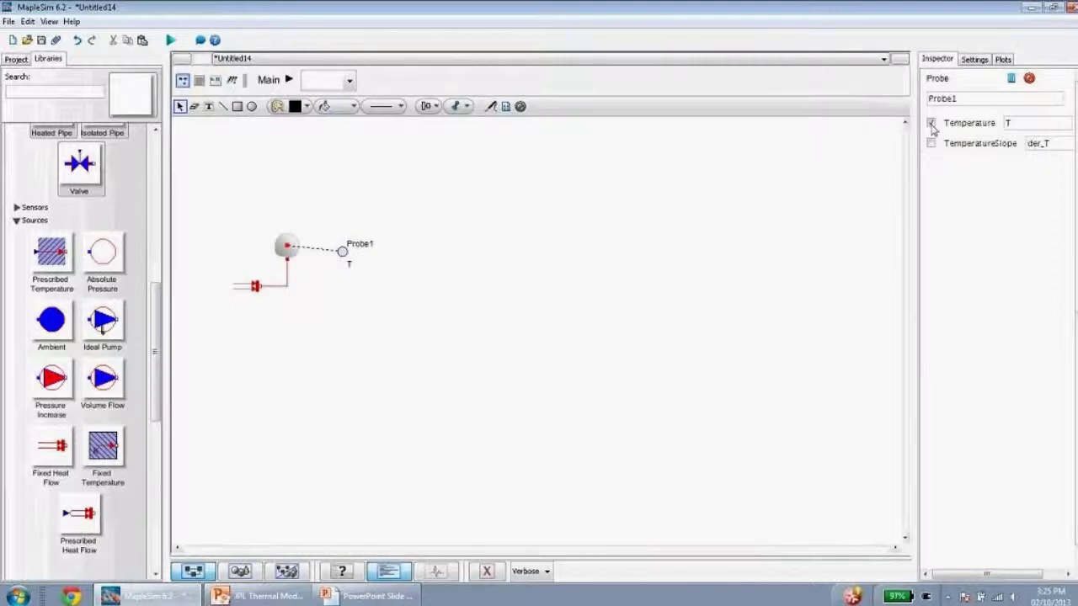
- Check the simulation settings, run the simulation to plot the probe temperature, and return to the model
{"action": "left_click", "coordinate": [975, 60]}
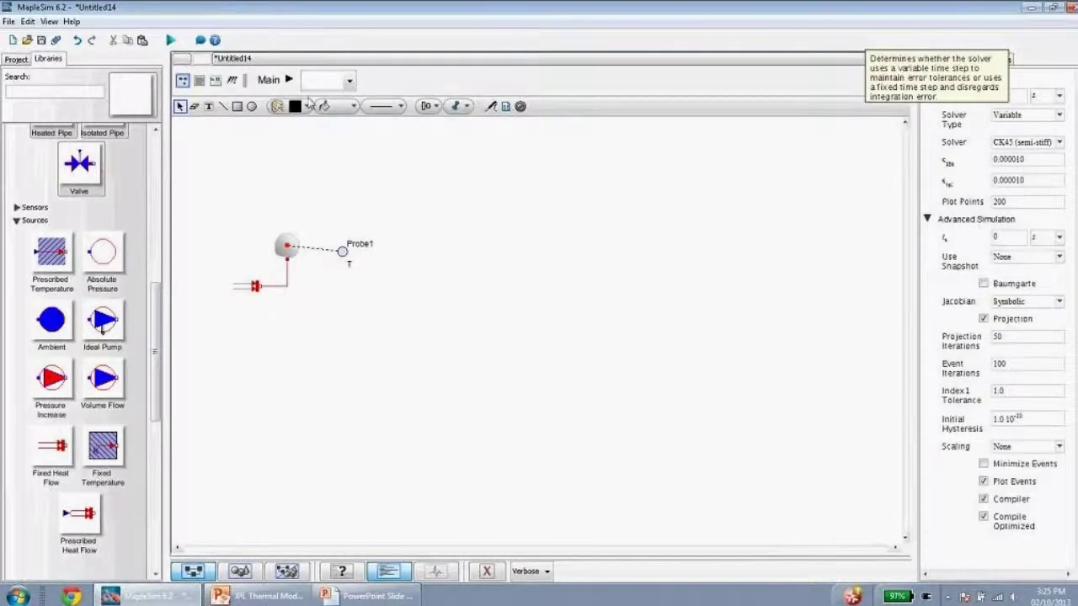
{"action": "left_click", "coordinate": [171, 41]}
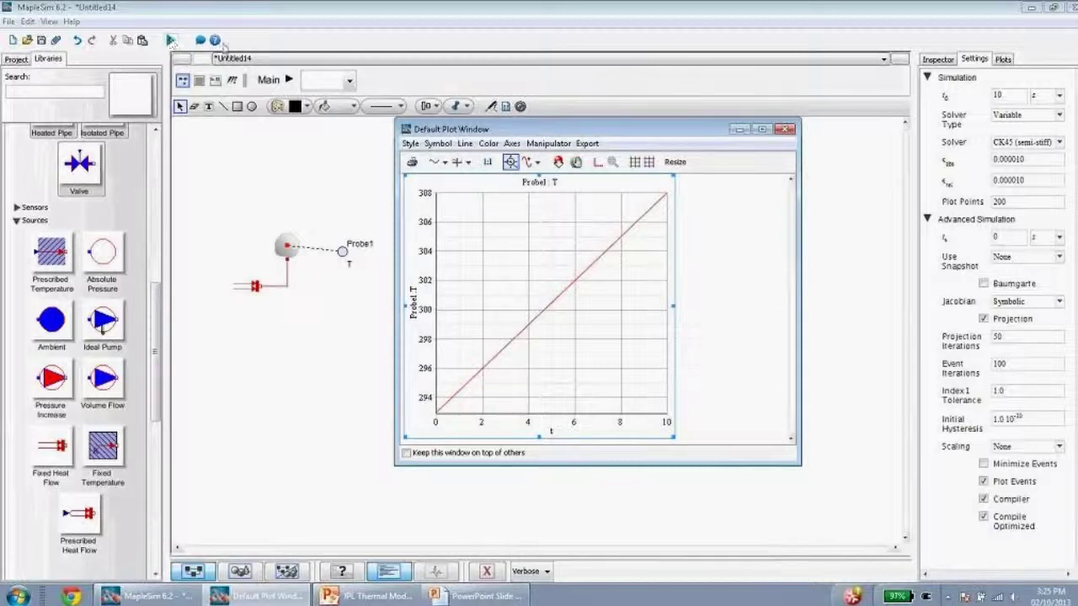
{"action": "left_click", "coordinate": [307, 192]}
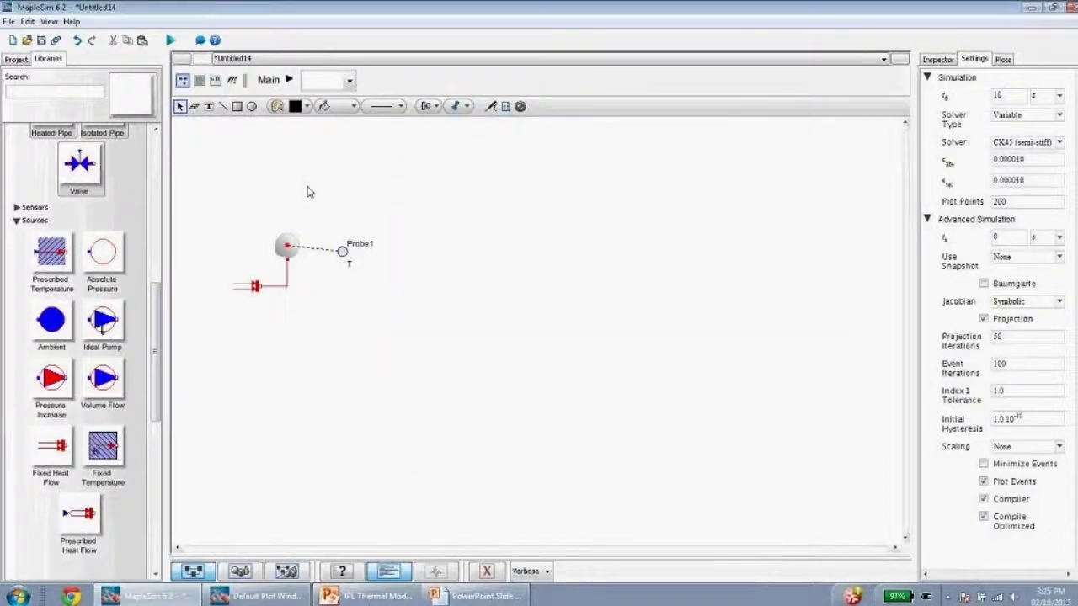
- Create a model attachment from the Equations template and maximize its Maple worksheet
{"action": "left_click", "coordinate": [49, 22]}
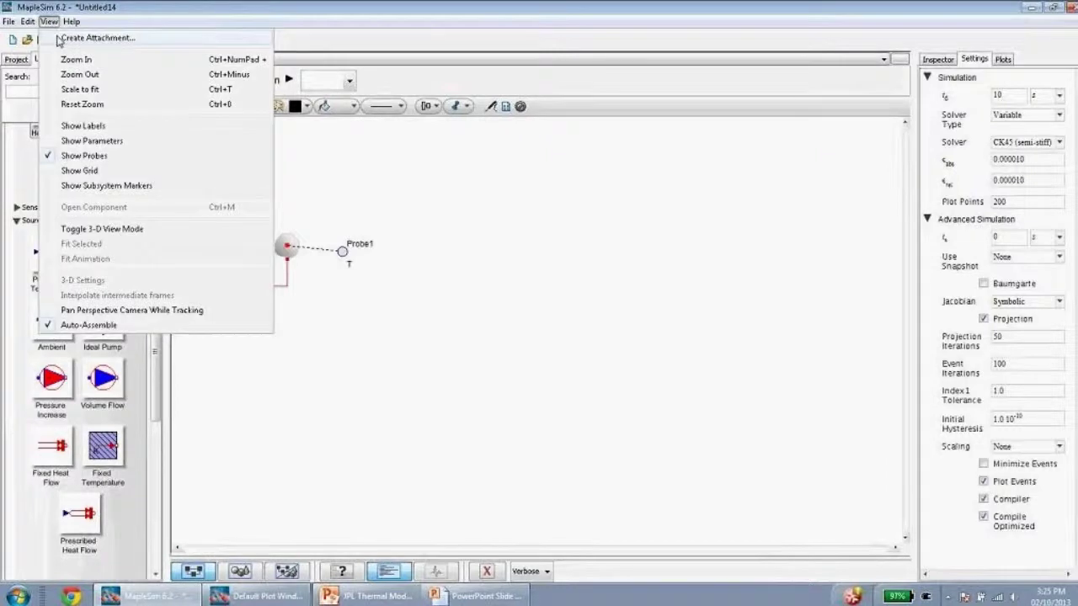
{"action": "left_click", "coordinate": [59, 38]}
{"action": "left_click_drag", "start_coordinate": [457, 189], "coordinate": [496, 163]}
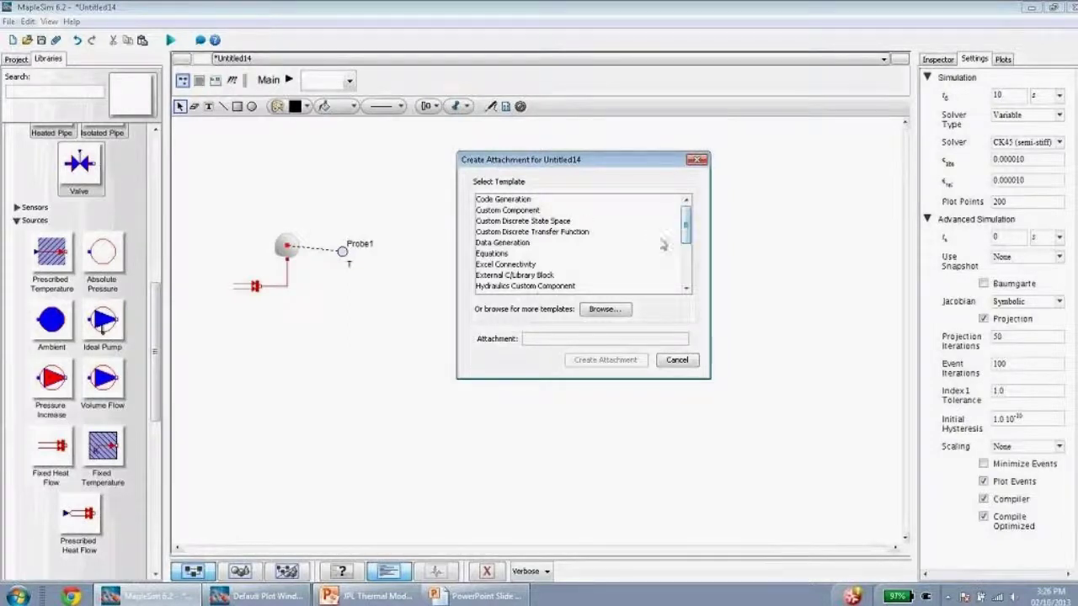
{"action": "left_click", "coordinate": [496, 255]}
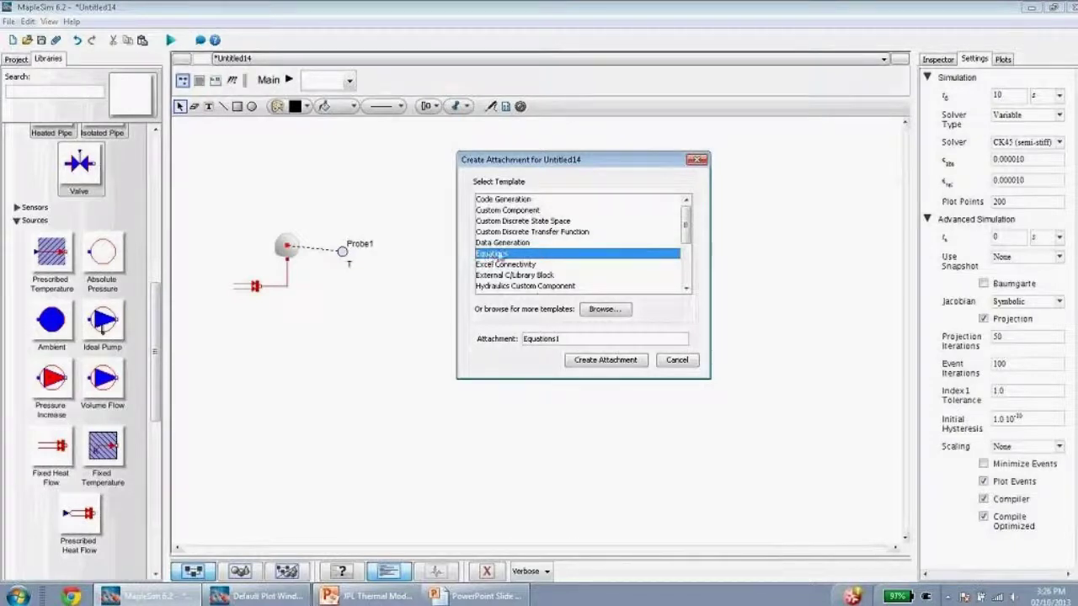
{"action": "left_click", "coordinate": [631, 362]}
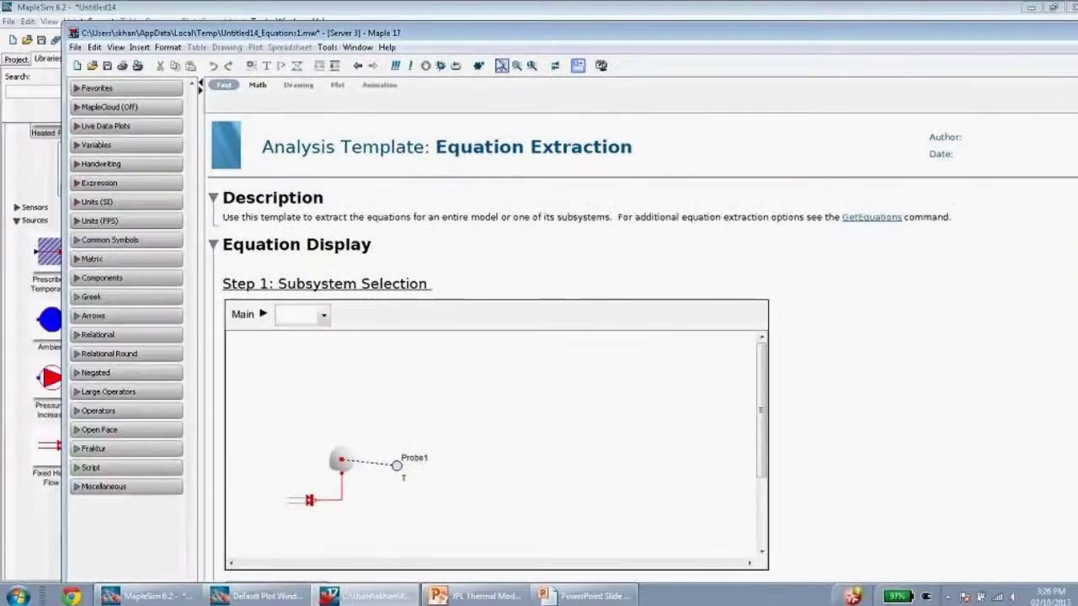
{"action": "double_click", "coordinate": [832, 7]}
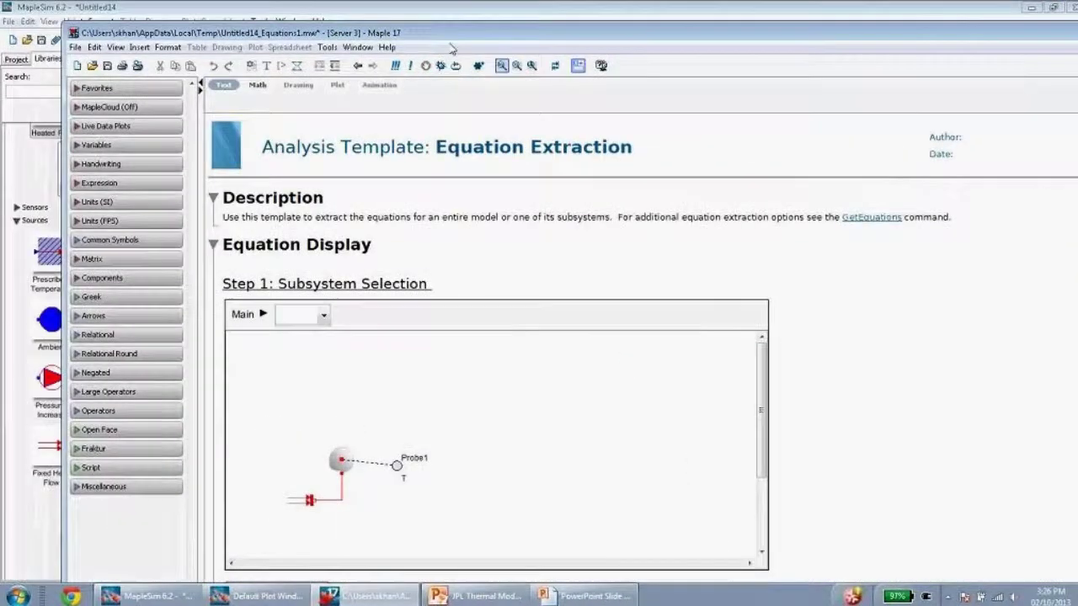
{"action": "left_click_drag", "start_coordinate": [471, 33], "coordinate": [824, 80]}
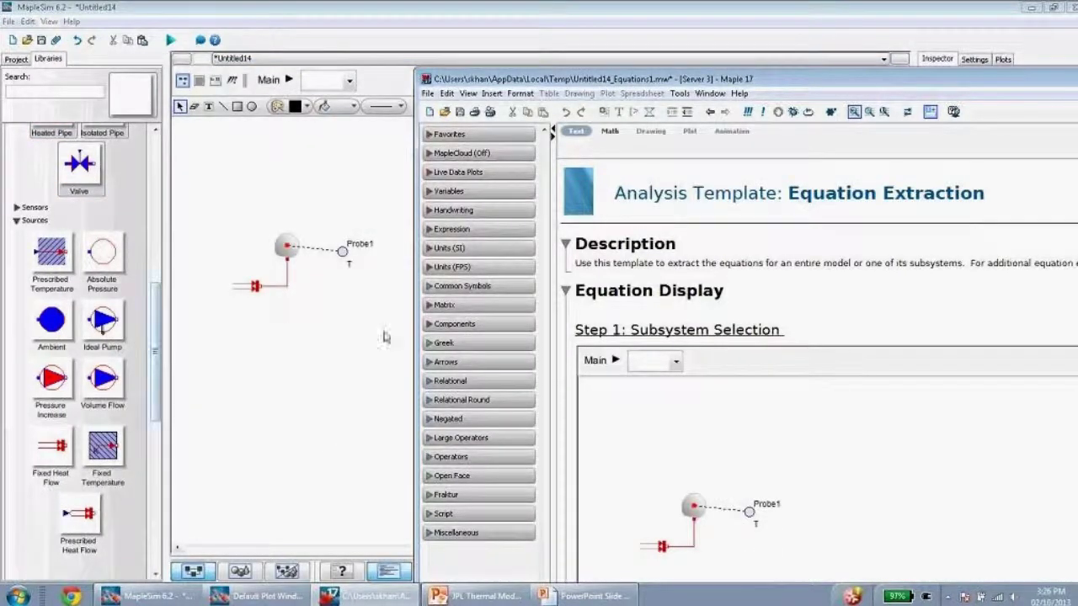
{"action": "double_click", "coordinate": [625, 82]}
- Load the main system into the Equation Extraction template and view its extracted DAEs
{"action": "scroll", "coordinate": [821, 282], "scroll_direction": "down", "scroll_amount": 2}
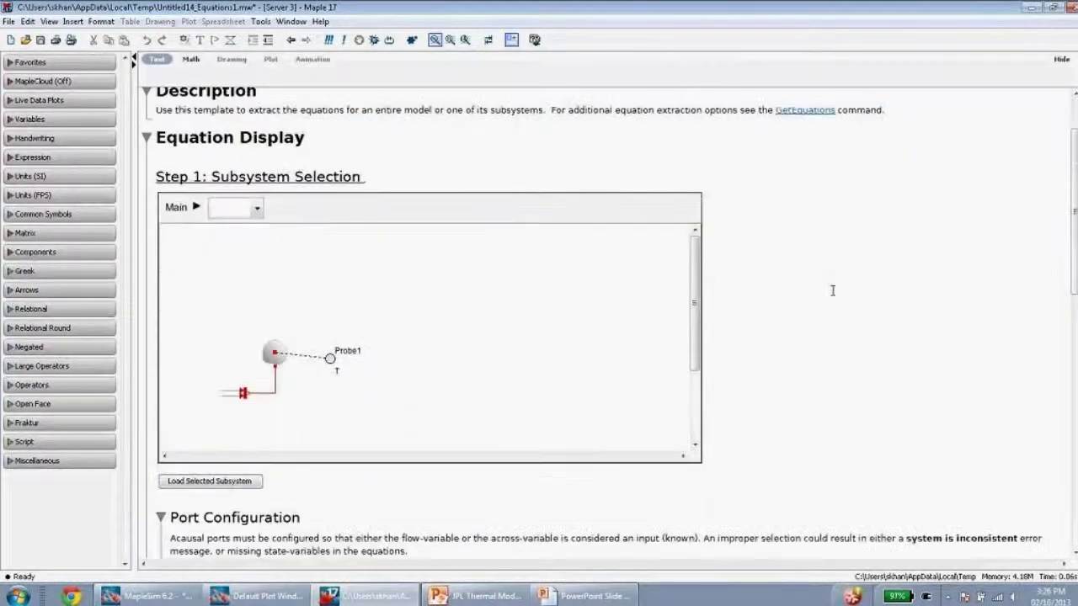
{"action": "scroll", "coordinate": [840, 327], "scroll_direction": "down", "scroll_amount": 2}
{"action": "left_click", "coordinate": [243, 424]}
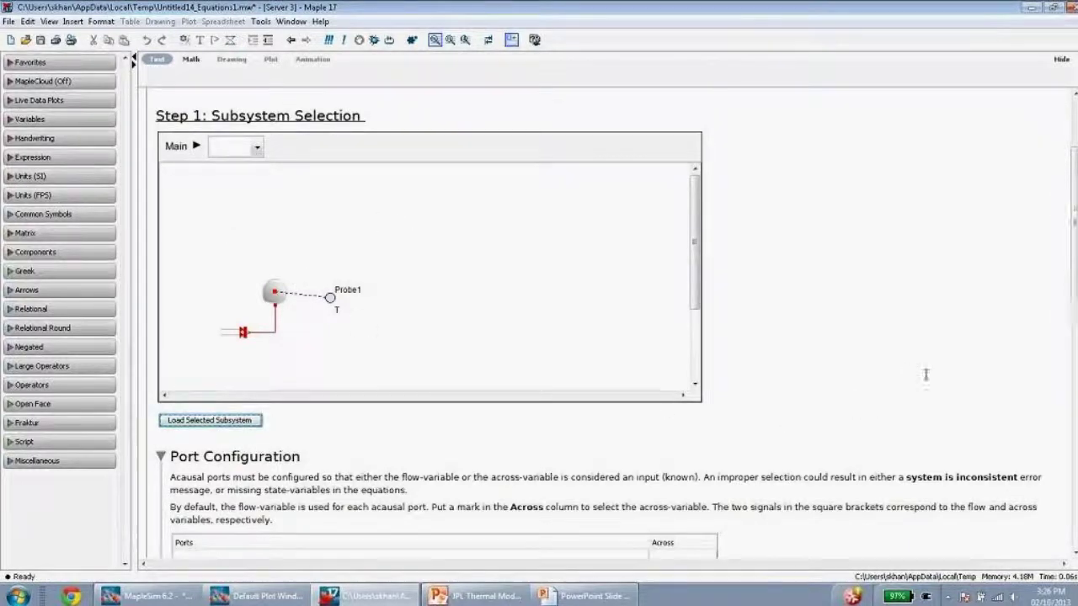
{"action": "scroll", "coordinate": [946, 384], "scroll_direction": "down", "scroll_amount": 10}
{"action": "scroll", "coordinate": [741, 433], "scroll_direction": "down", "scroll_amount": 3}
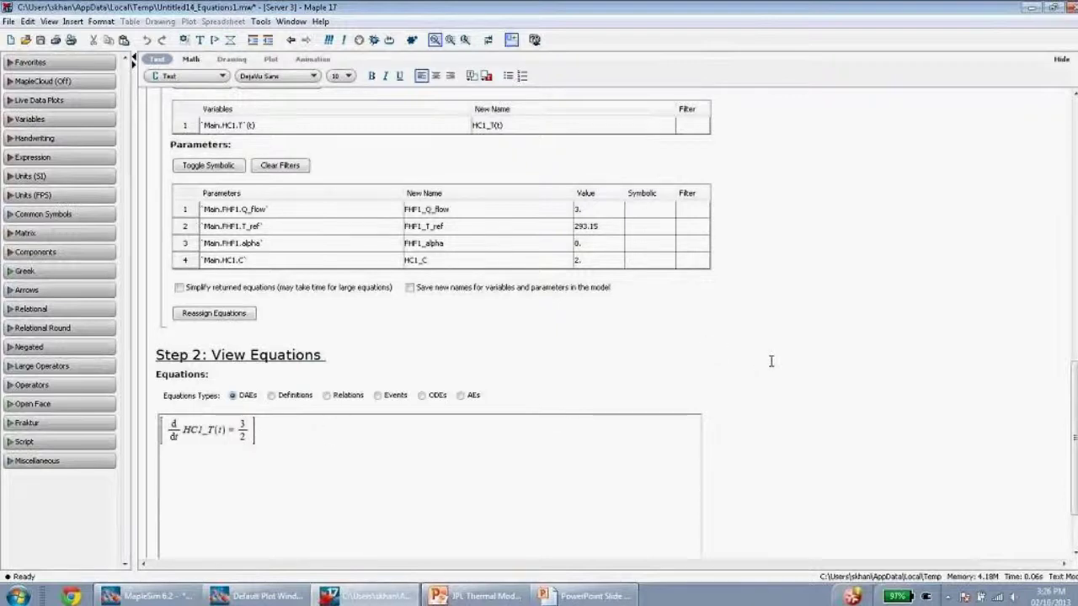
- Make all model parameters symbolic, reassign the equations, and examine the resulting symbolic DAE
{"action": "scroll", "coordinate": [768, 320], "scroll_direction": "up", "scroll_amount": 2}
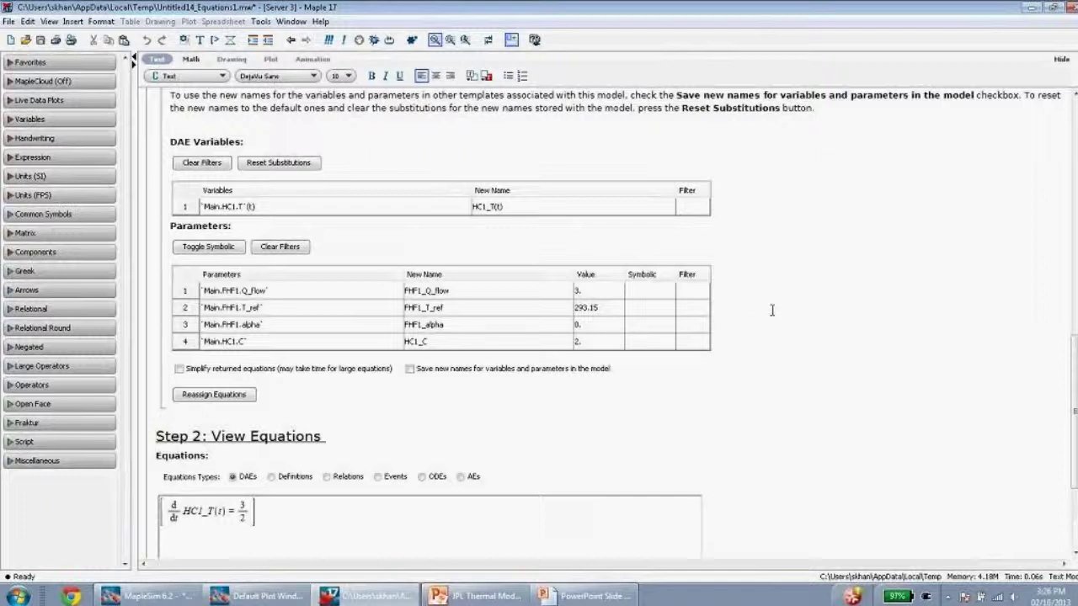
{"action": "left_click", "coordinate": [223, 249]}
{"action": "left_click", "coordinate": [223, 248]}
{"action": "left_click", "coordinate": [240, 397]}
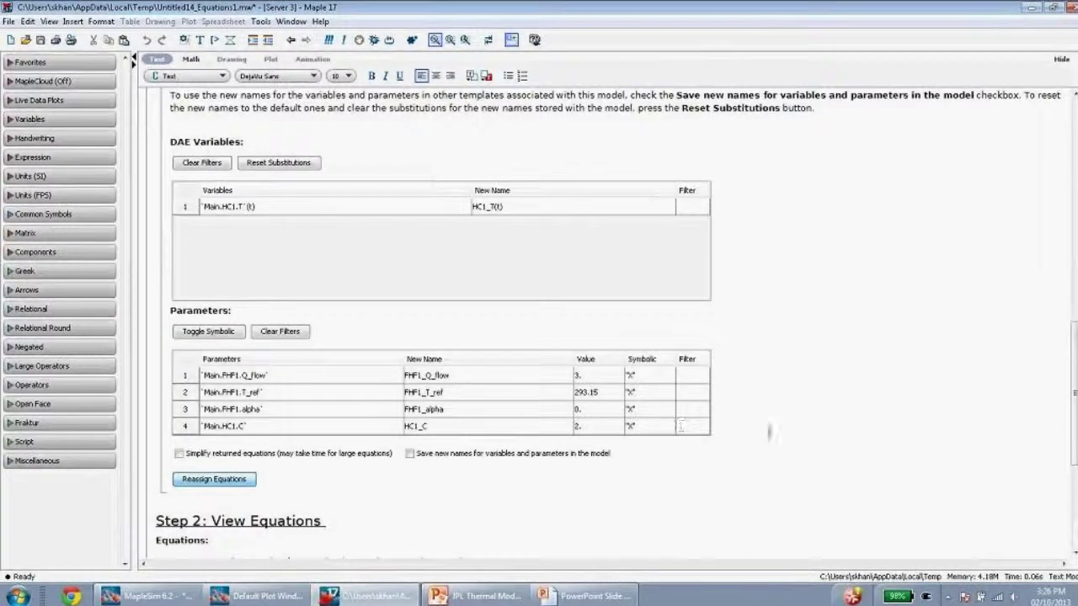
{"action": "scroll", "coordinate": [768, 433], "scroll_direction": "down", "scroll_amount": 5}
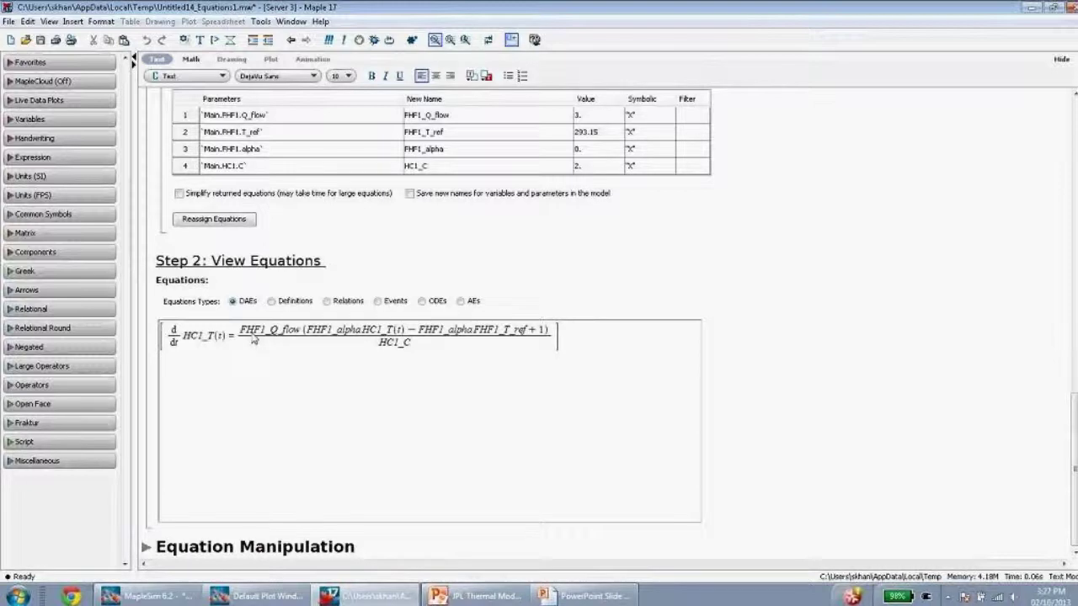
{"action": "left_click", "coordinate": [219, 339]}
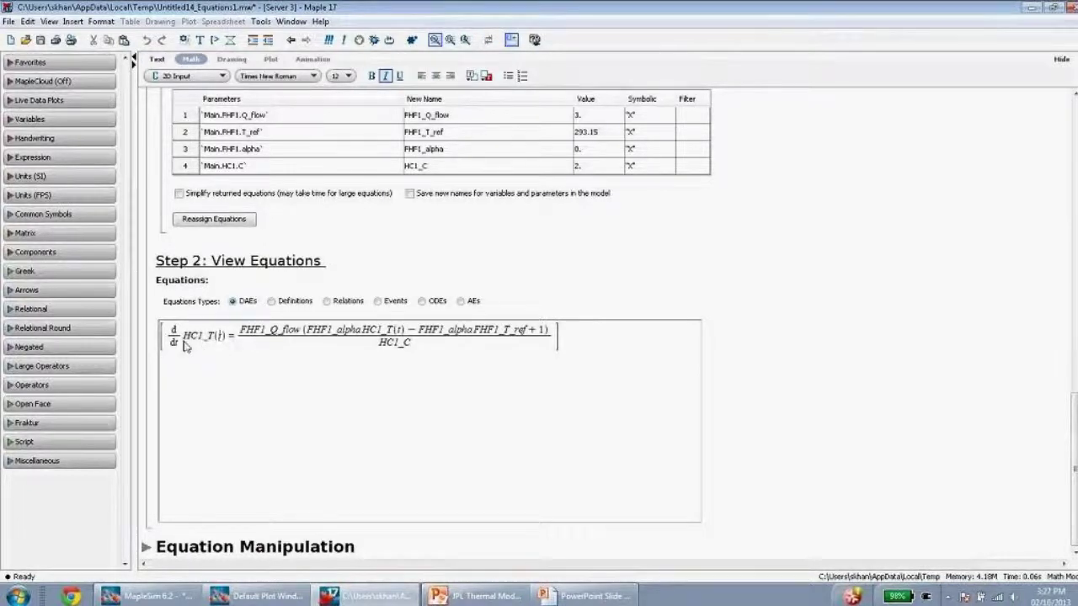
{"action": "left_click", "coordinate": [379, 345]}
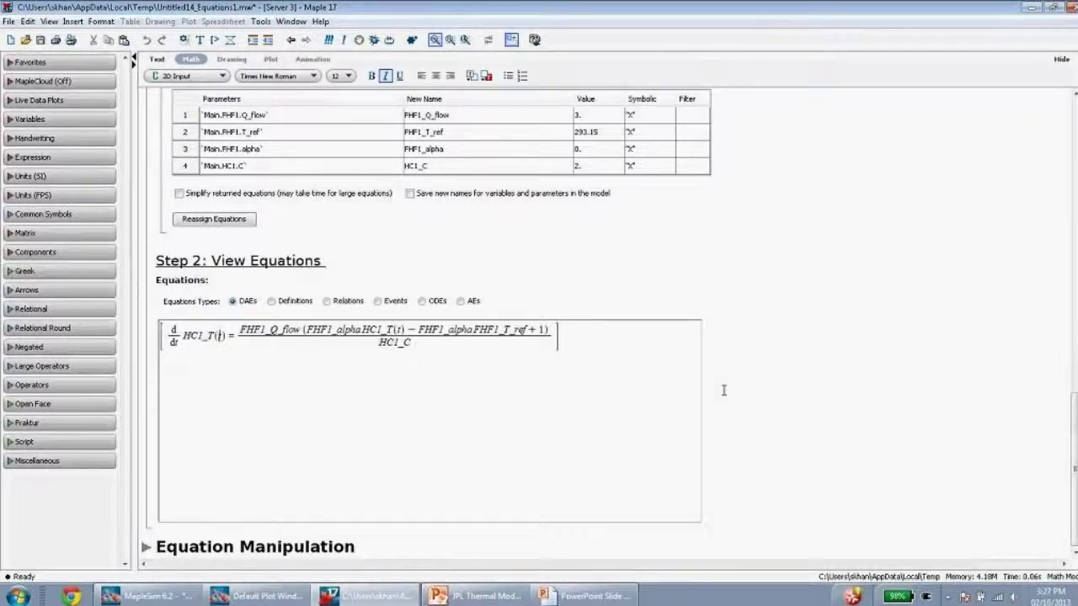
- Insert an execution group just before the Equation Manipulation section and evaluate "eq;" in it
{"action": "left_click", "coordinate": [209, 546]}
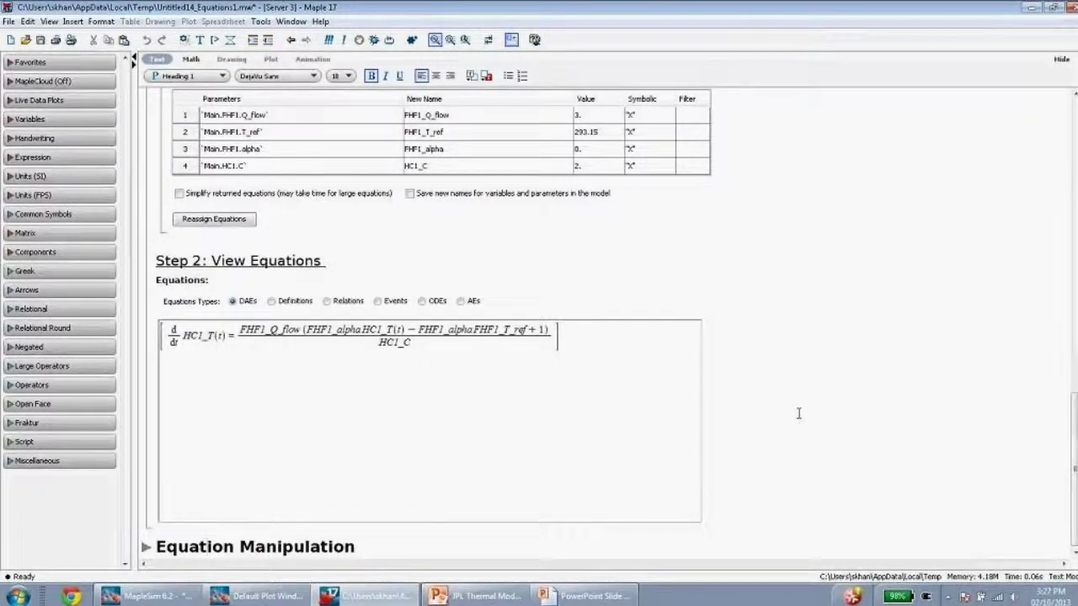
{"action": "key", "text": "ctrl+k"}
{"action": "type", "text": "eq;"}
{"action": "key", "text": "Return"}
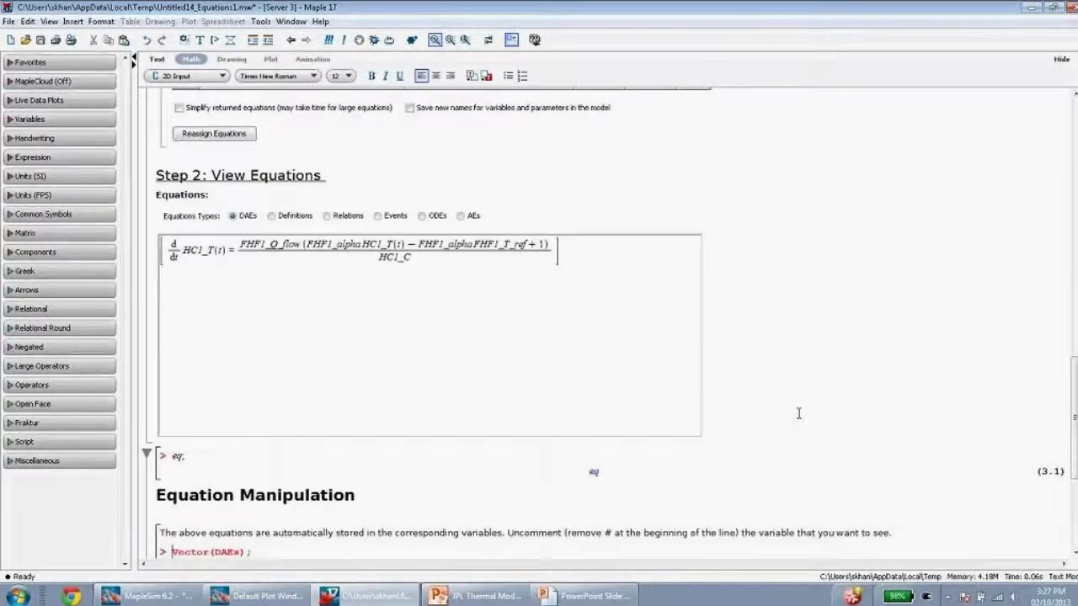
- Replace eq with DAEs in the inserted execution group, evaluate it, and close the worksheet without saving
{"action": "scroll", "coordinate": [192, 457], "scroll_direction": "up", "scroll_amount": 1}
{"action": "scroll", "coordinate": [200, 482], "scroll_direction": "up", "scroll_amount": 1}
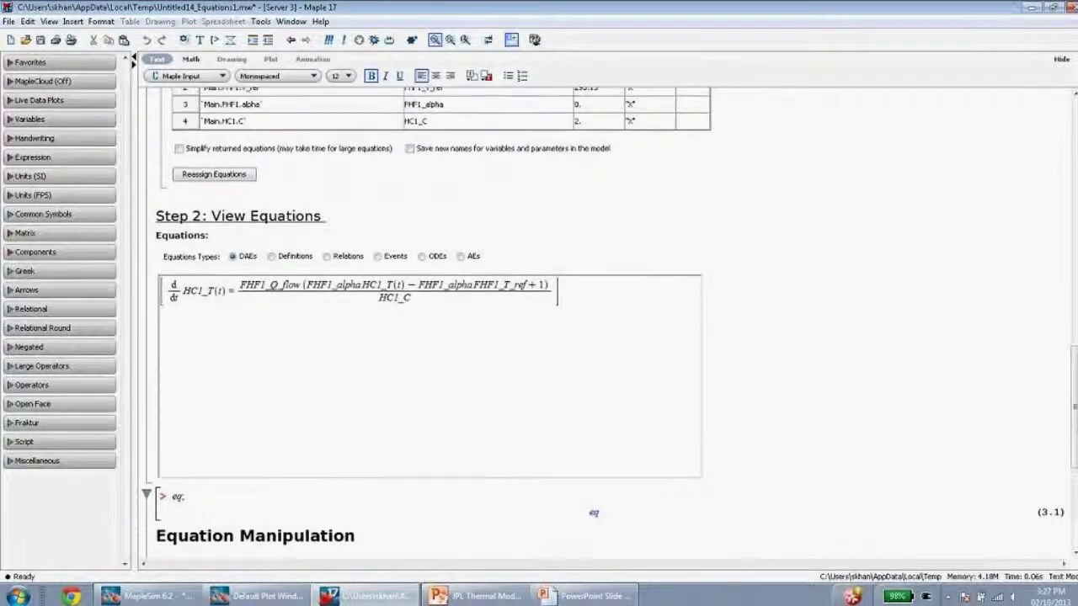
{"action": "left_click_drag", "start_coordinate": [187, 496], "coordinate": [167, 491]}
{"action": "type", "text": "DAEs"}
{"action": "key", "text": "Return"}
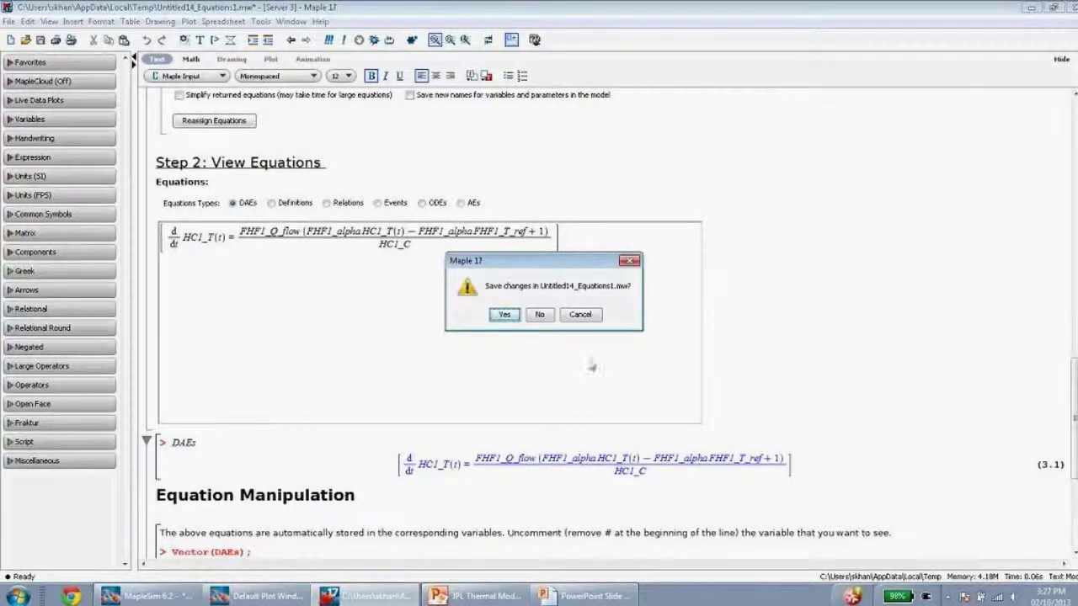
{"action": "left_click", "coordinate": [539, 314]}
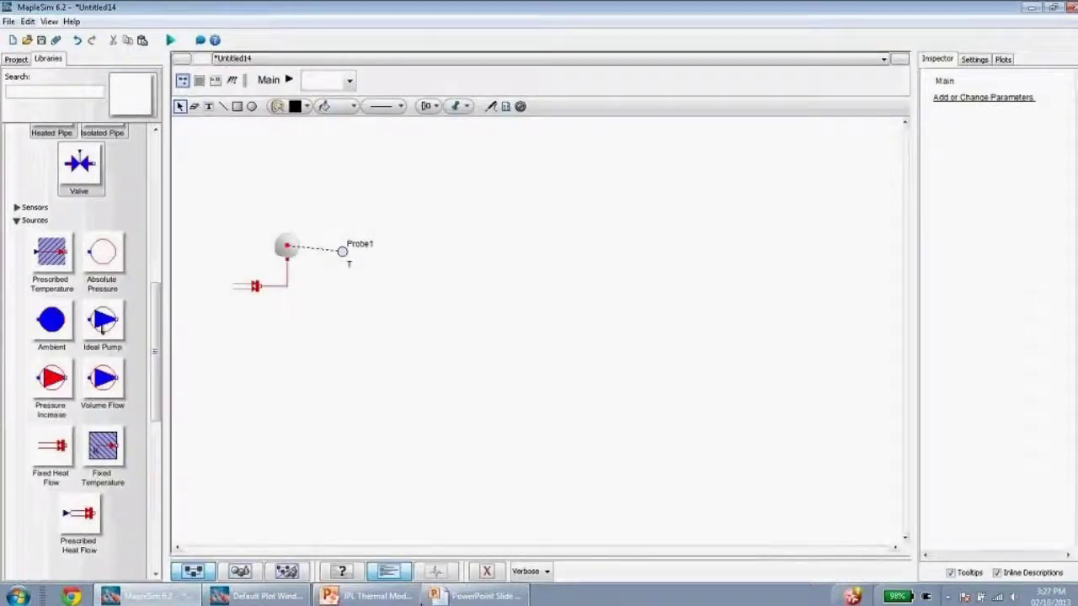
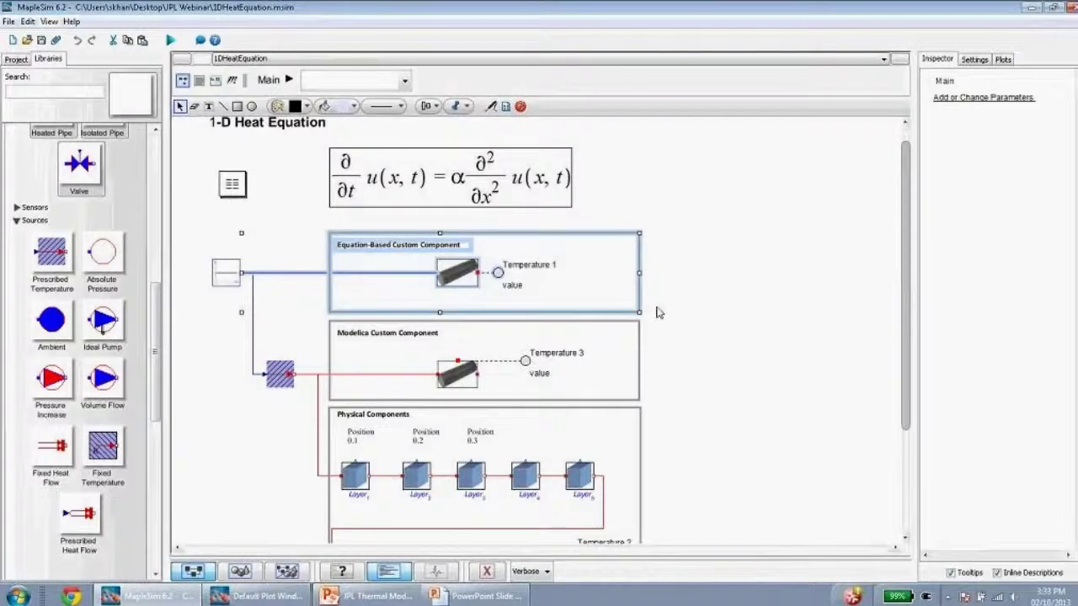
- Open the Maple template behind the equation-based custom component of the 1-D heat equation model in a floating window over the model
{"action": "left_click", "coordinate": [659, 310]}
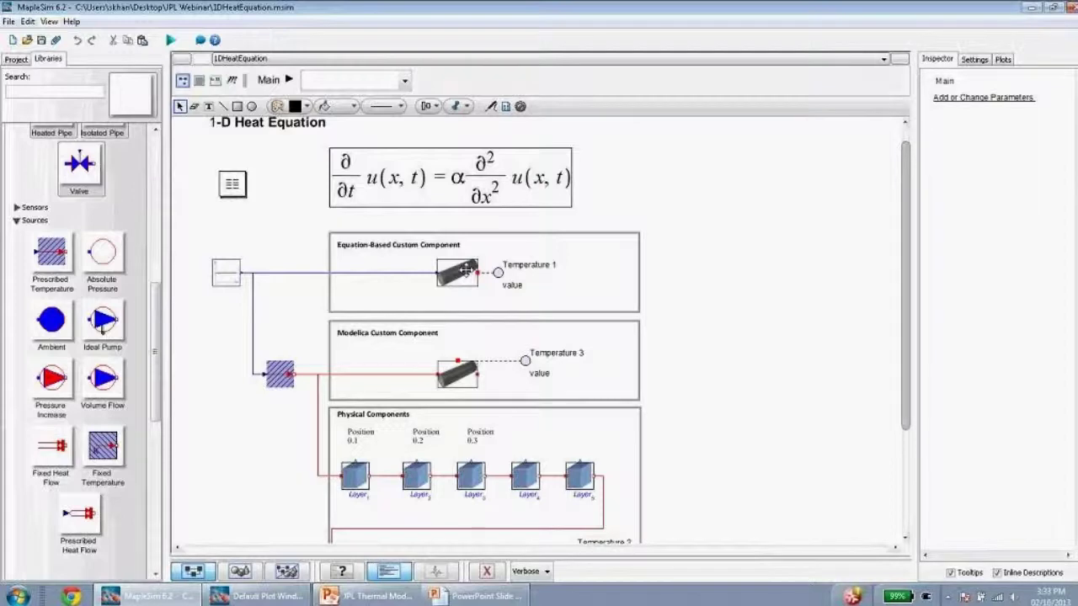
{"action": "double_click", "coordinate": [465, 271]}
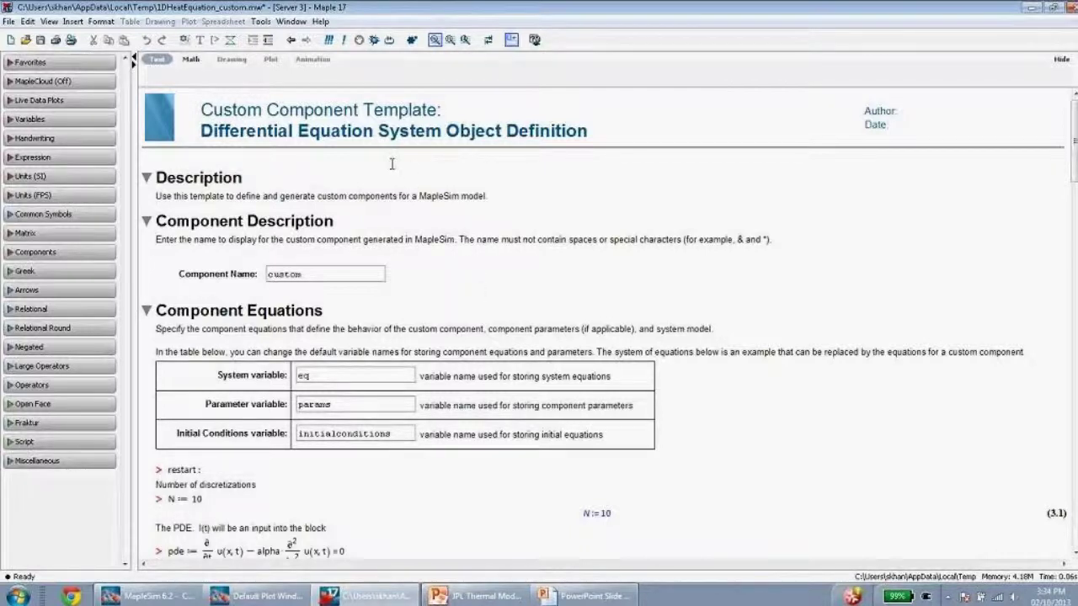
{"action": "left_click_drag", "start_coordinate": [203, 115], "coordinate": [452, 111]}
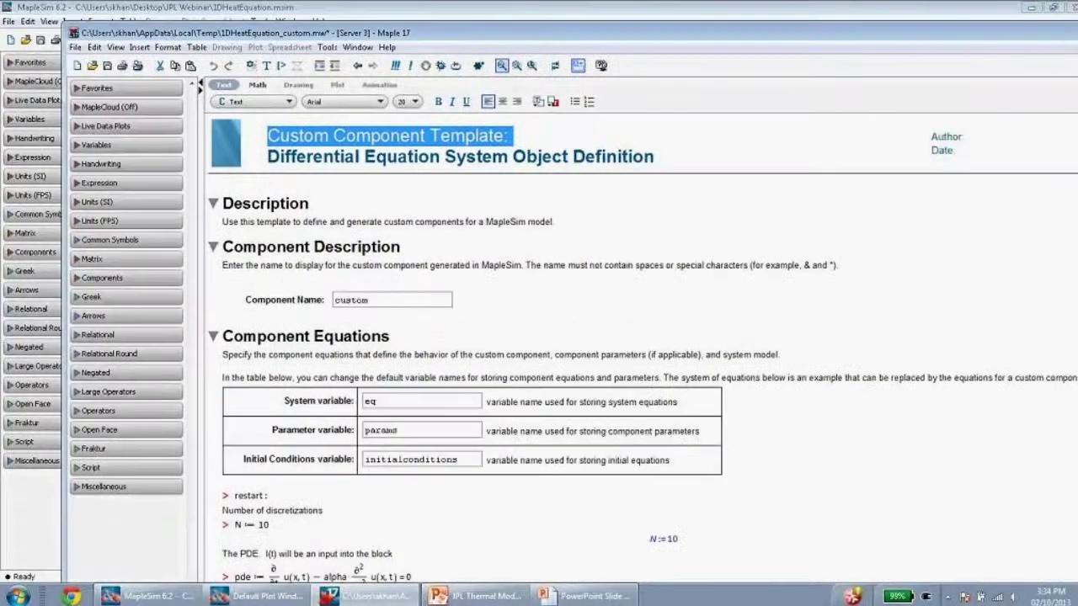
{"action": "double_click", "coordinate": [199, 6]}
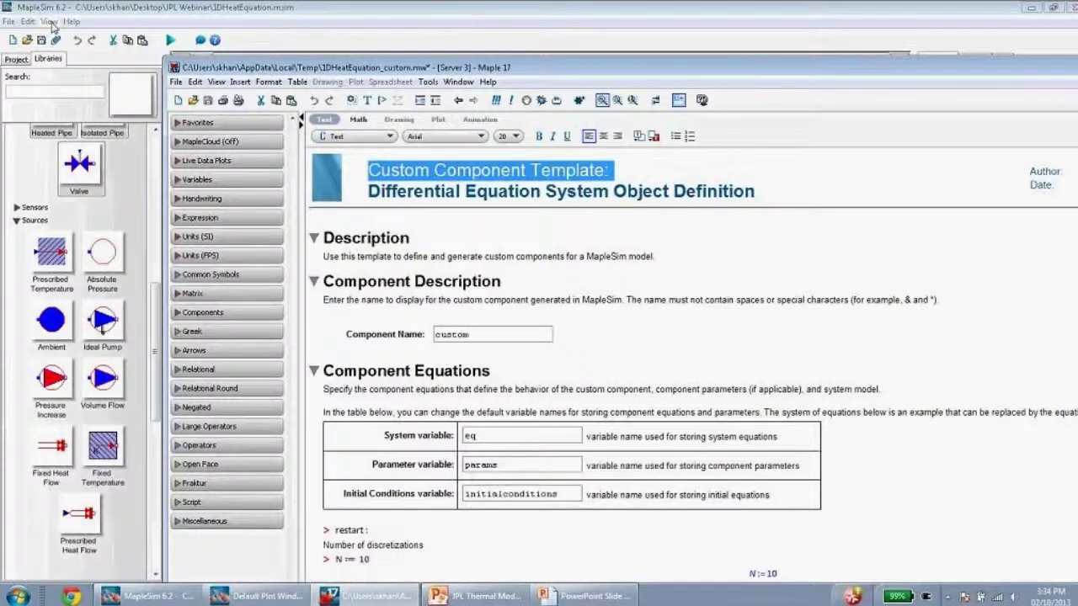
{"action": "left_click", "coordinate": [51, 23]}
{"action": "mouse_move", "coordinate": [28, 23]}
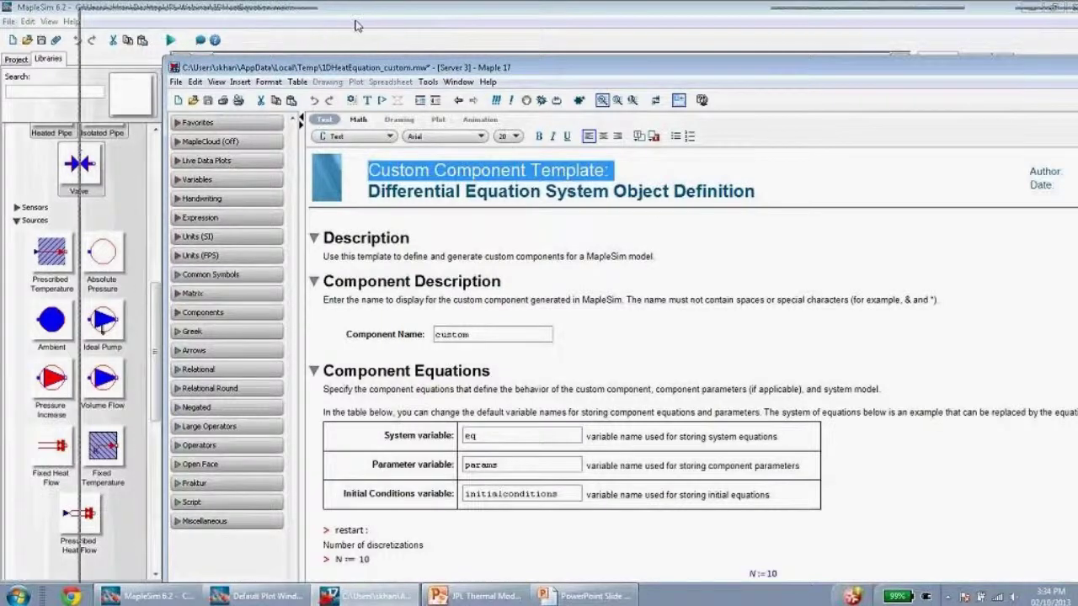
{"action": "left_click_drag", "start_coordinate": [446, 67], "coordinate": [365, 19]}
- Look through the Component Equations section, from the variable names to the PDE and its discretized equations
{"action": "scroll", "coordinate": [580, 380], "scroll_direction": "down", "scroll_amount": 2}
{"action": "scroll", "coordinate": [580, 380], "scroll_direction": "down", "scroll_amount": 3}
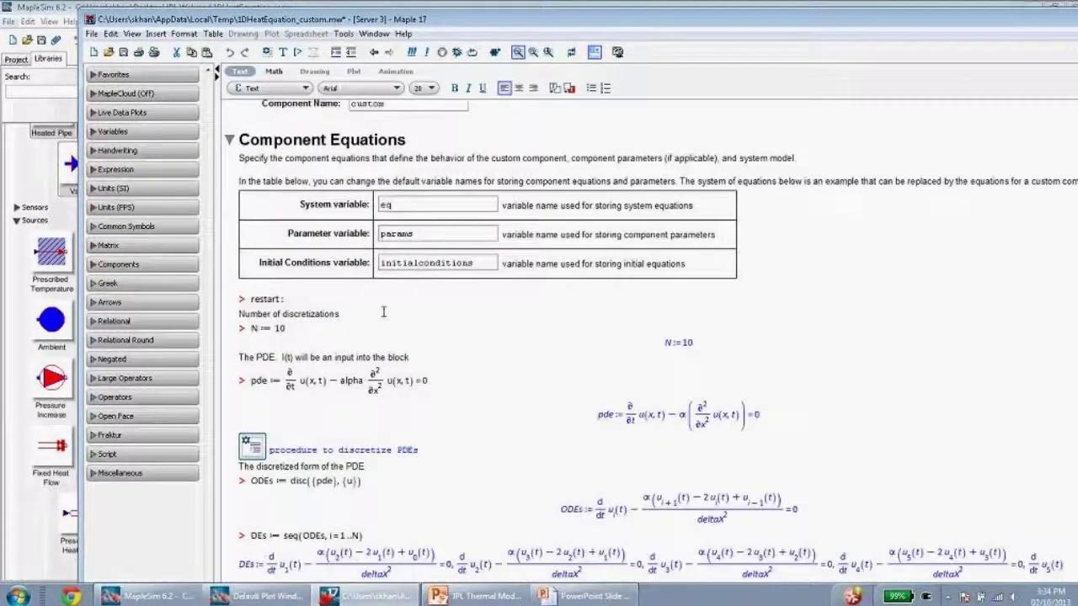
{"action": "left_click", "coordinate": [312, 301]}
{"action": "scroll", "coordinate": [316, 296], "scroll_direction": "down", "scroll_amount": 1}
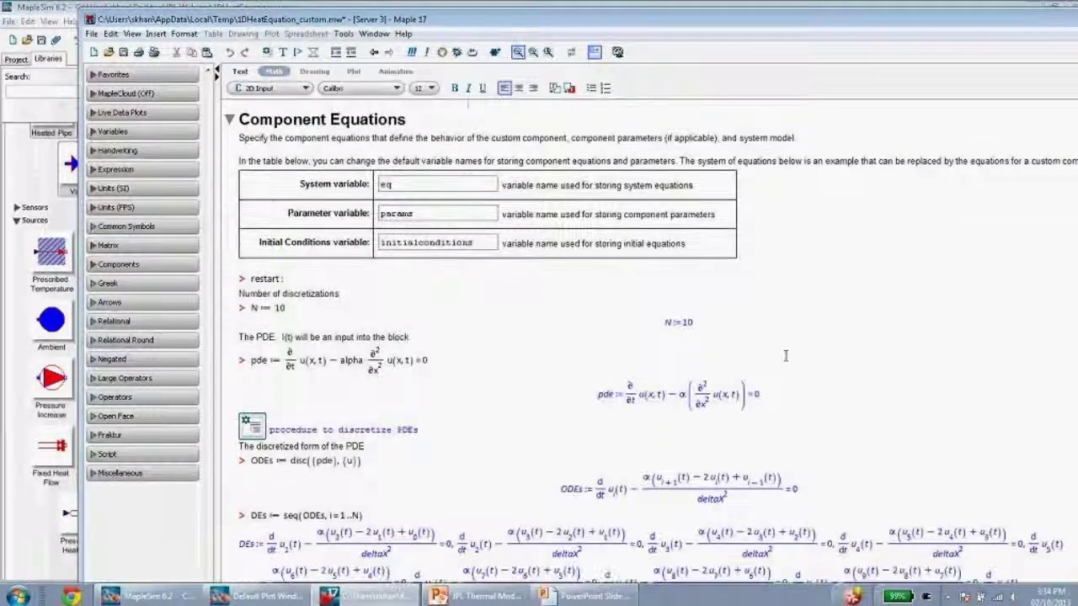
{"action": "scroll", "coordinate": [666, 349], "scroll_direction": "down", "scroll_amount": 1}
{"action": "scroll", "coordinate": [641, 347], "scroll_direction": "down", "scroll_amount": 3}
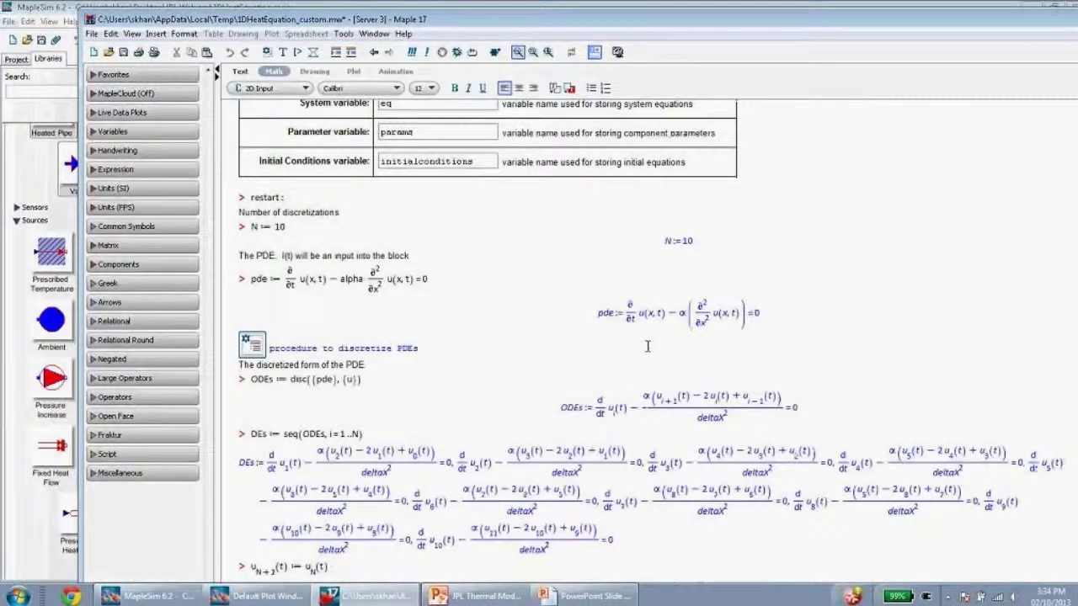
{"action": "left_click_drag", "start_coordinate": [433, 242], "coordinate": [245, 244]}
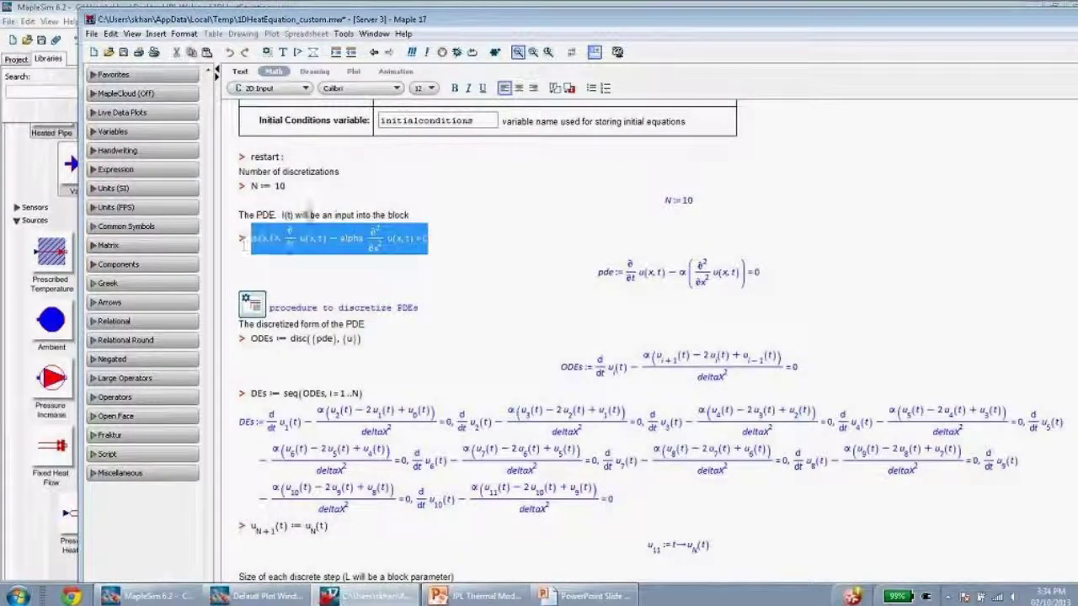
{"action": "left_click", "coordinate": [519, 88]}
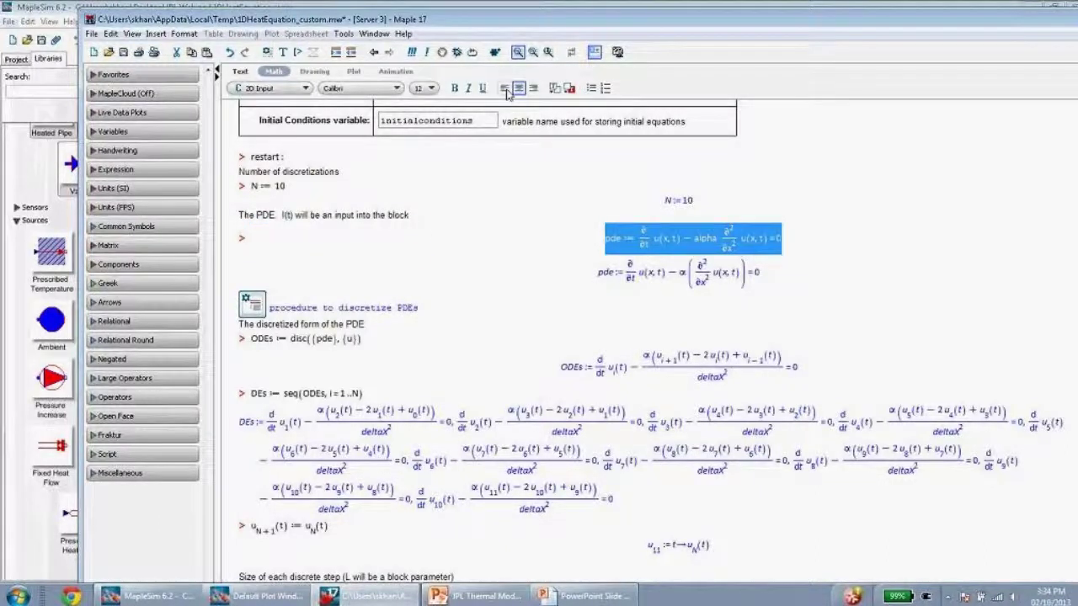
{"action": "left_click", "coordinate": [504, 87]}
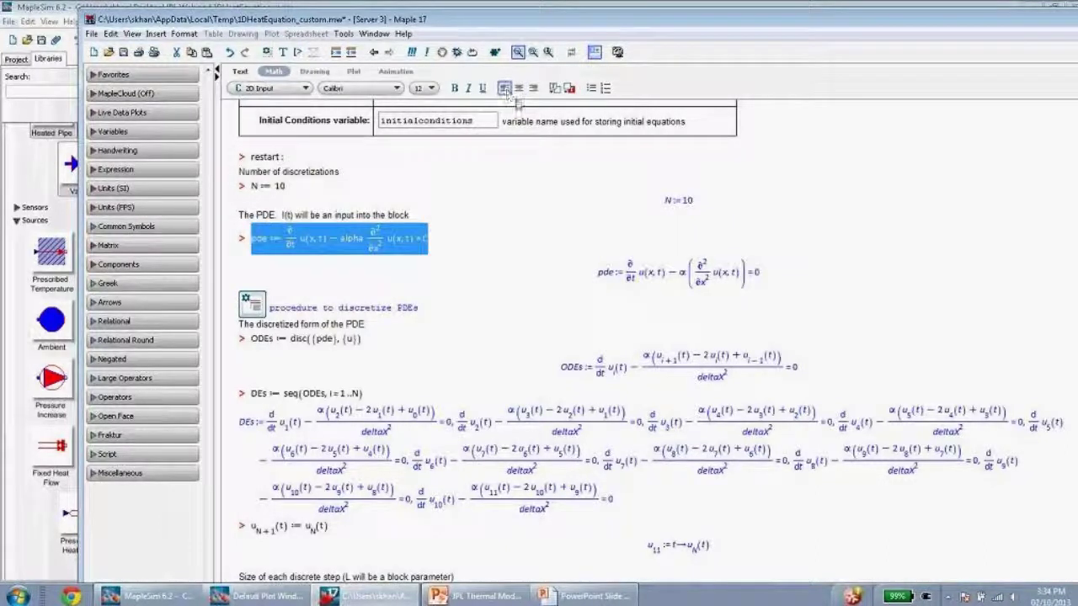
- Enlarge the worksheet view and examine the PDE definition, the number of discretizations N, and the discretized ODEs
{"action": "left_click", "coordinate": [533, 52]}
{"action": "left_click", "coordinate": [621, 324]}
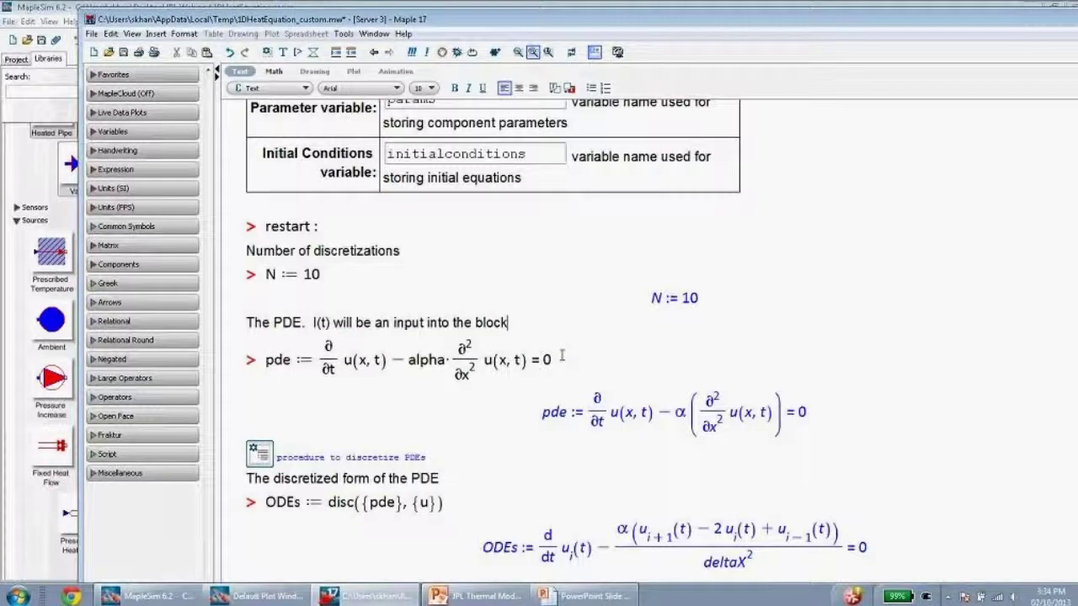
{"action": "left_click_drag", "start_coordinate": [550, 361], "coordinate": [320, 342]}
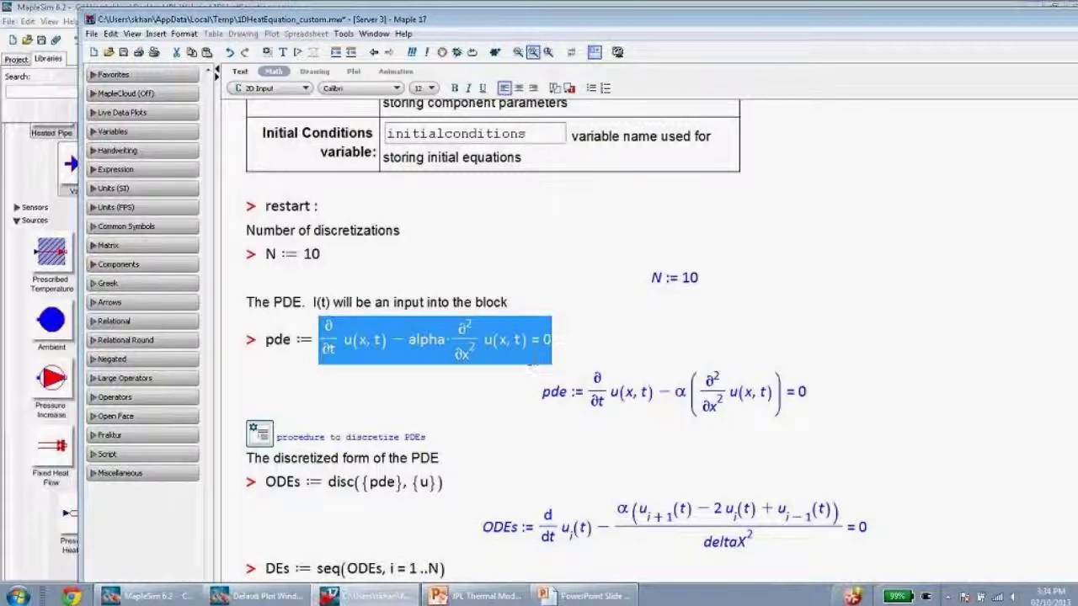
{"action": "left_click_drag", "start_coordinate": [323, 254], "coordinate": [258, 253]}
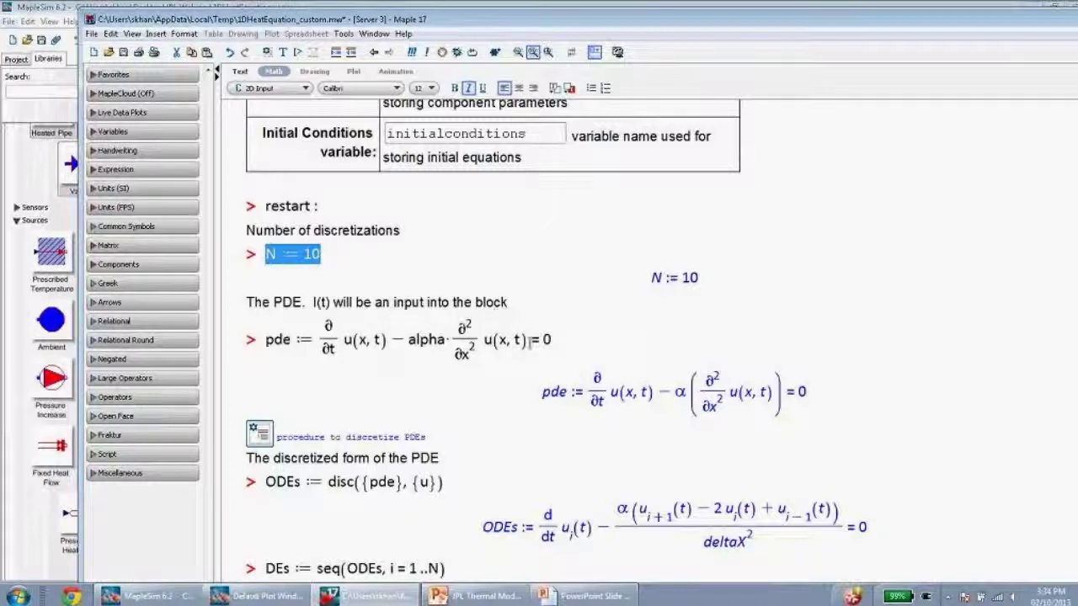
{"action": "scroll", "coordinate": [532, 379], "scroll_direction": "down", "scroll_amount": 3}
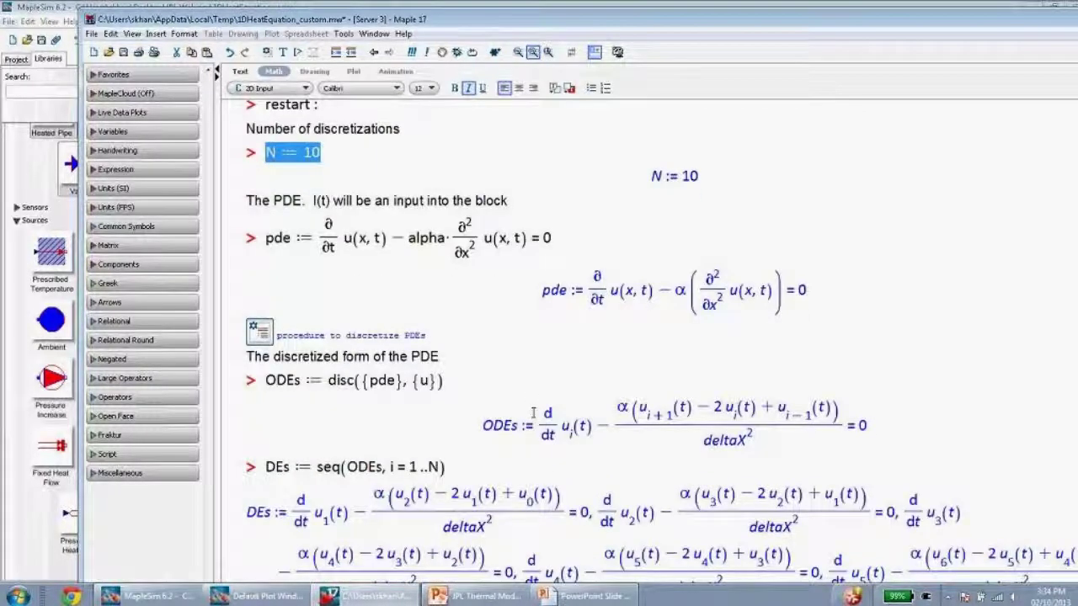
- Expand the code edit region holding the procedure to discretize PDEs, read through its code, and collapse it again
{"action": "scroll", "coordinate": [532, 412], "scroll_direction": "down", "scroll_amount": 2}
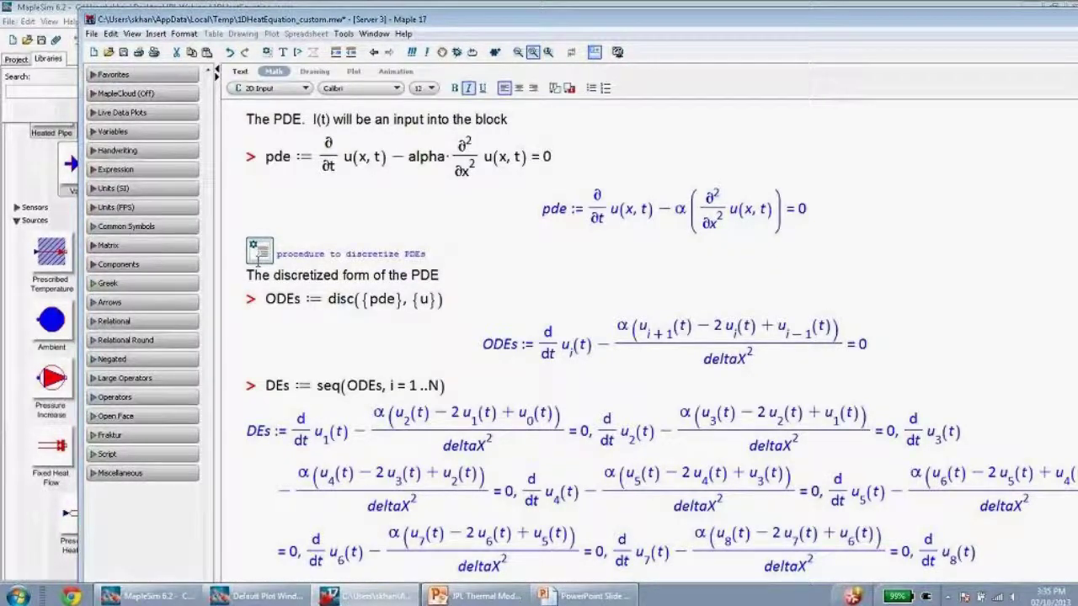
{"action": "right_click", "coordinate": [262, 253]}
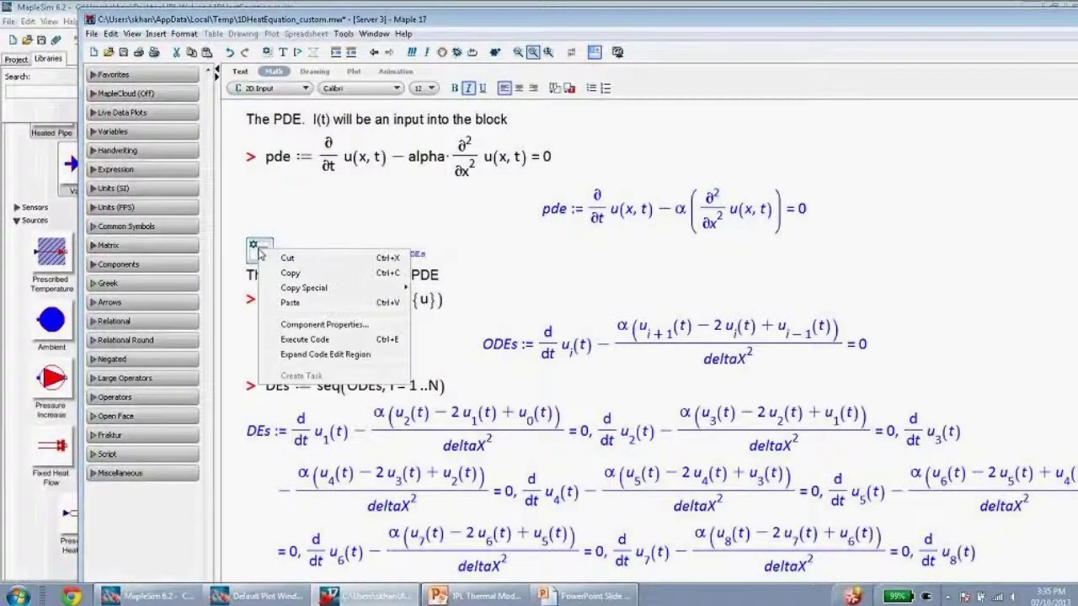
{"action": "left_click", "coordinate": [329, 355]}
{"action": "scroll", "coordinate": [531, 388], "scroll_direction": "up", "scroll_amount": 1}
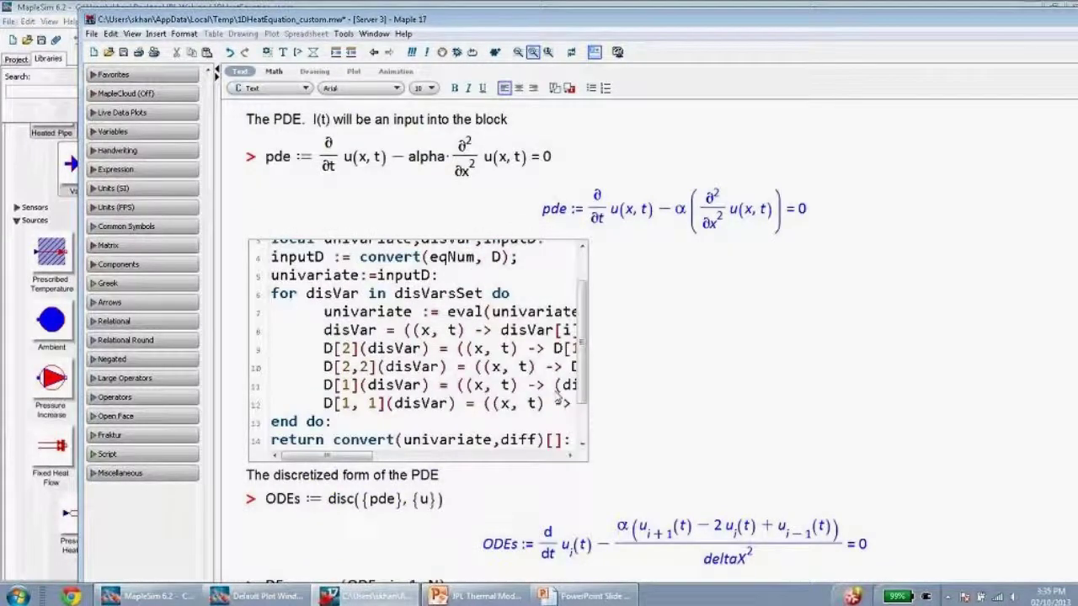
{"action": "scroll", "coordinate": [558, 398], "scroll_direction": "down", "scroll_amount": 1}
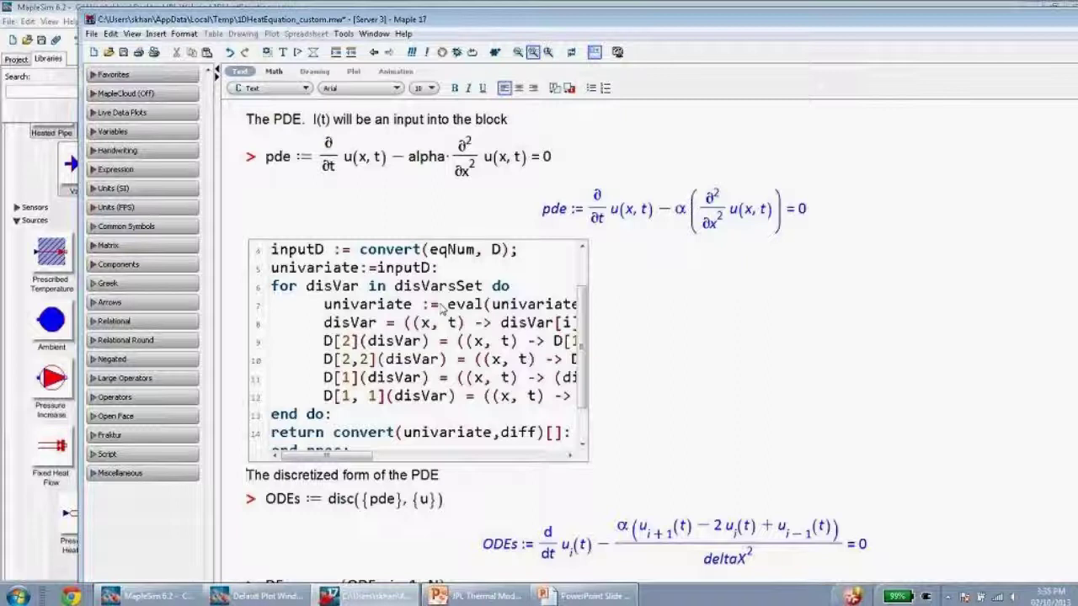
{"action": "scroll", "coordinate": [442, 310], "scroll_direction": "up", "scroll_amount": 1}
{"action": "right_click", "coordinate": [443, 310]}
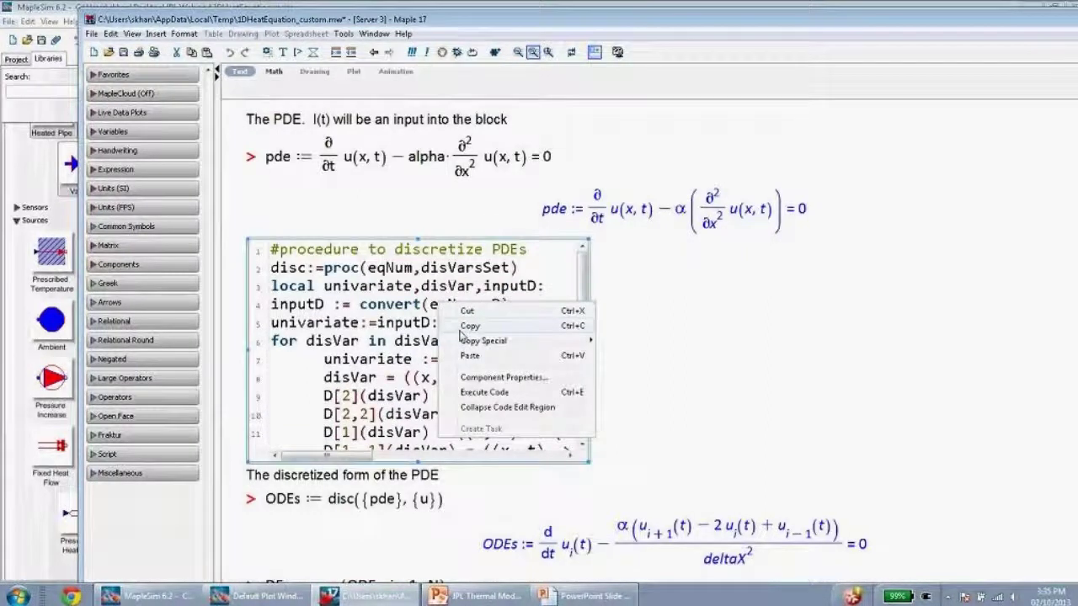
{"action": "left_click", "coordinate": [508, 407]}
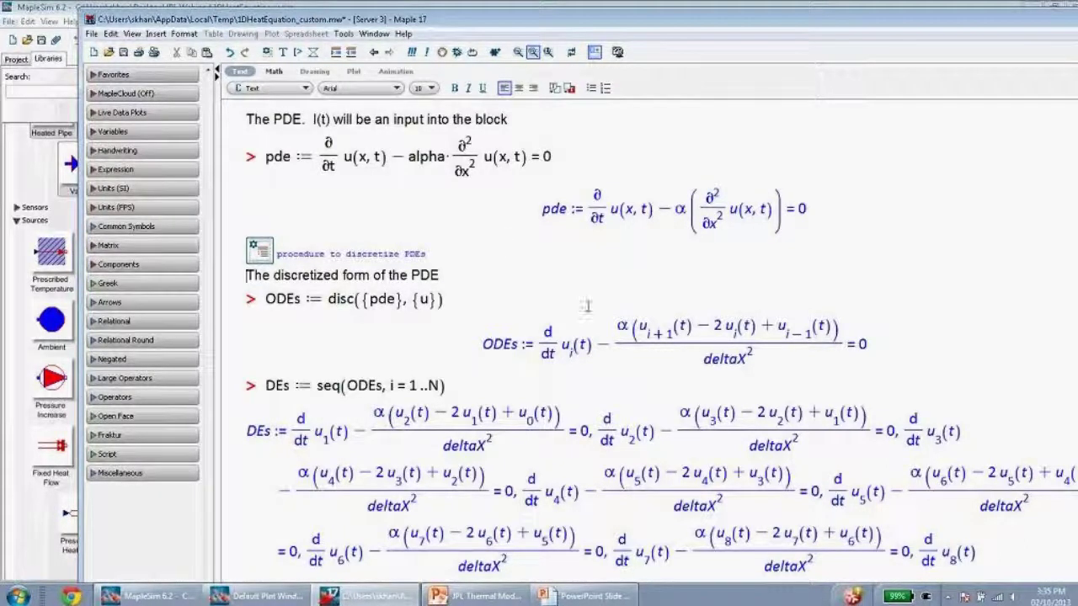
- Compare the second spatial derivative in the PDE output with the finite-difference term of the discretized ODEs equation
{"action": "left_click_drag", "start_coordinate": [487, 345], "coordinate": [849, 340]}
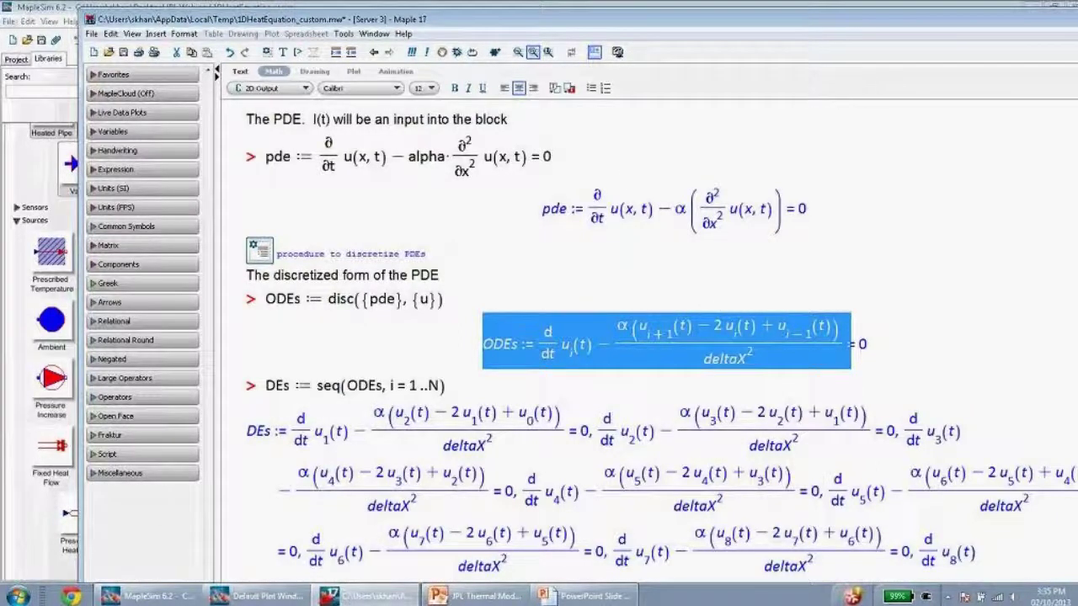
{"action": "left_click_drag", "start_coordinate": [706, 201], "coordinate": [771, 213]}
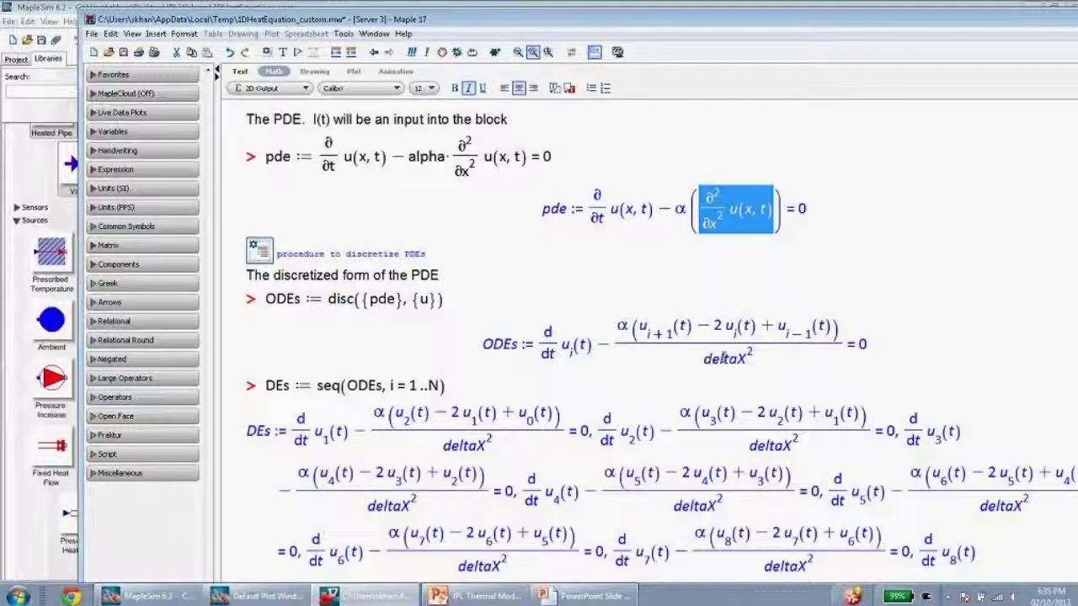
{"action": "scroll", "coordinate": [729, 354], "scroll_direction": "down", "scroll_amount": 1}
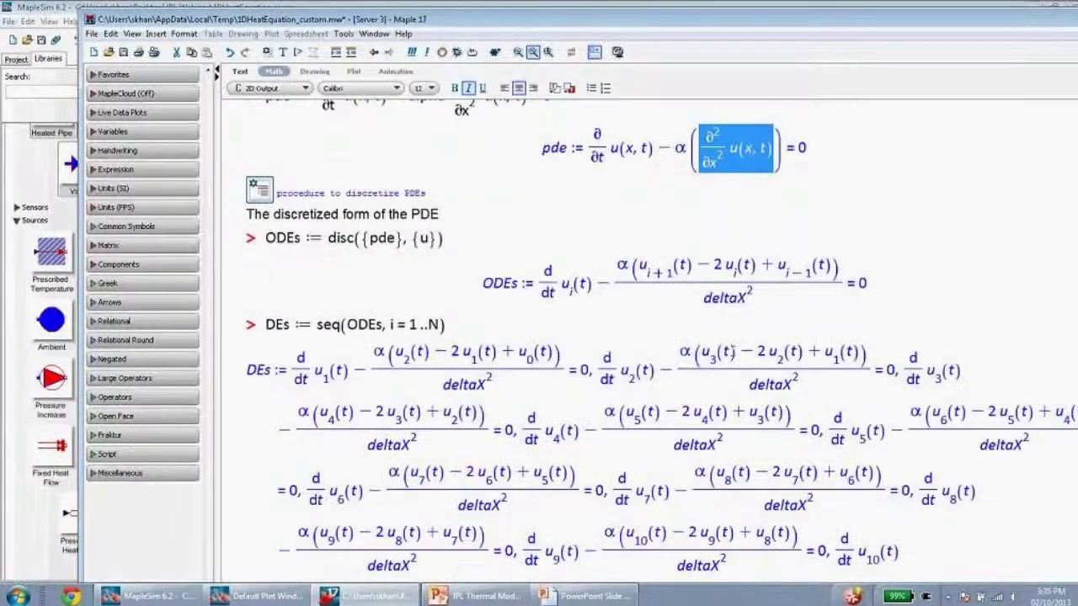
{"action": "scroll", "coordinate": [731, 354], "scroll_direction": "down", "scroll_amount": 1}
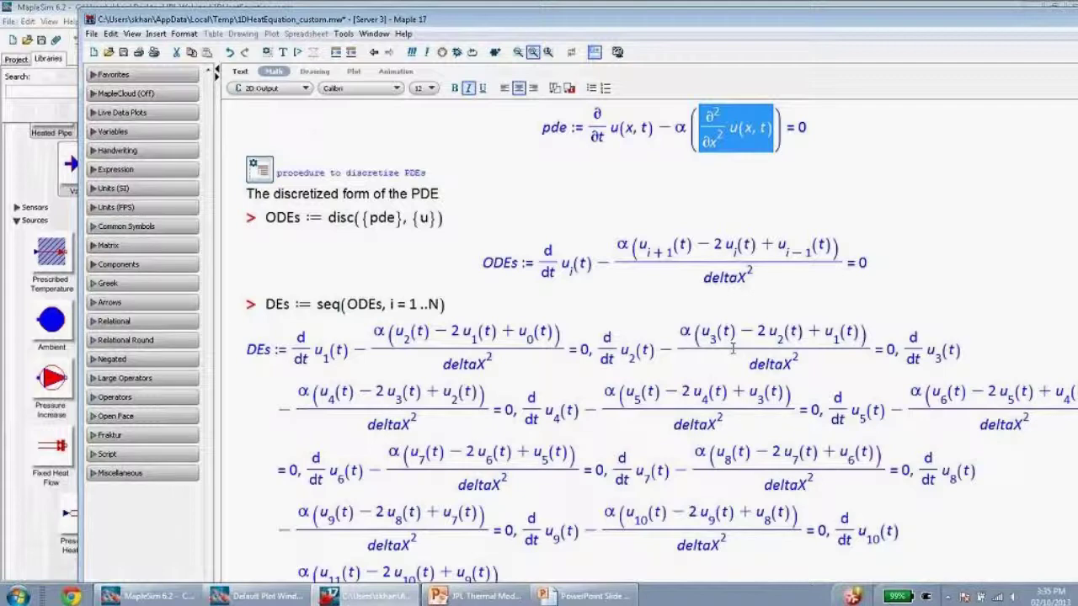
{"action": "scroll", "coordinate": [732, 348], "scroll_direction": "down", "scroll_amount": 1}
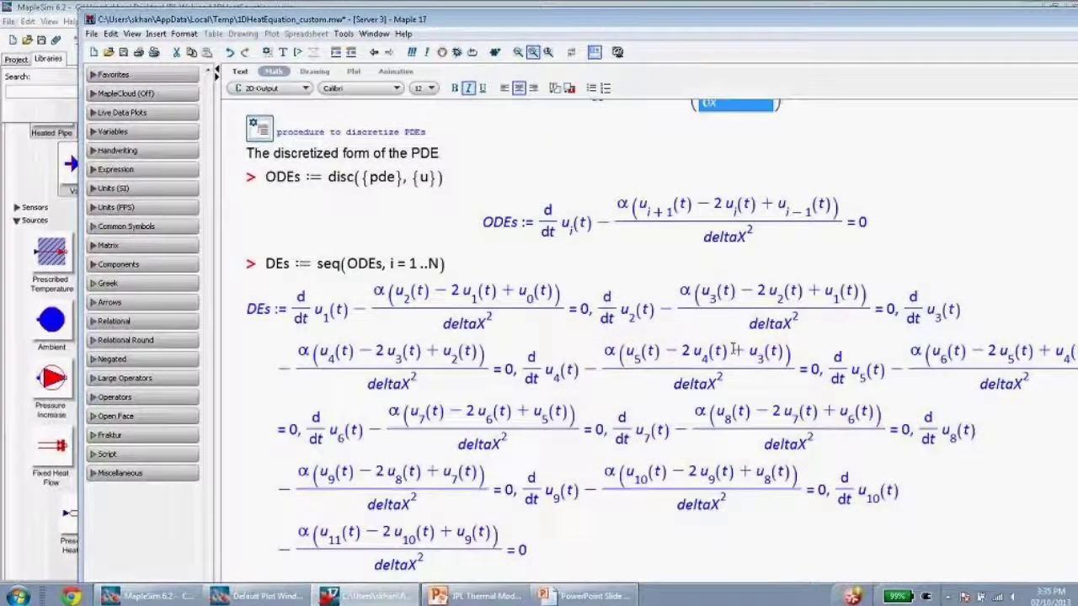
{"action": "scroll", "coordinate": [733, 351], "scroll_direction": "down", "scroll_amount": 2}
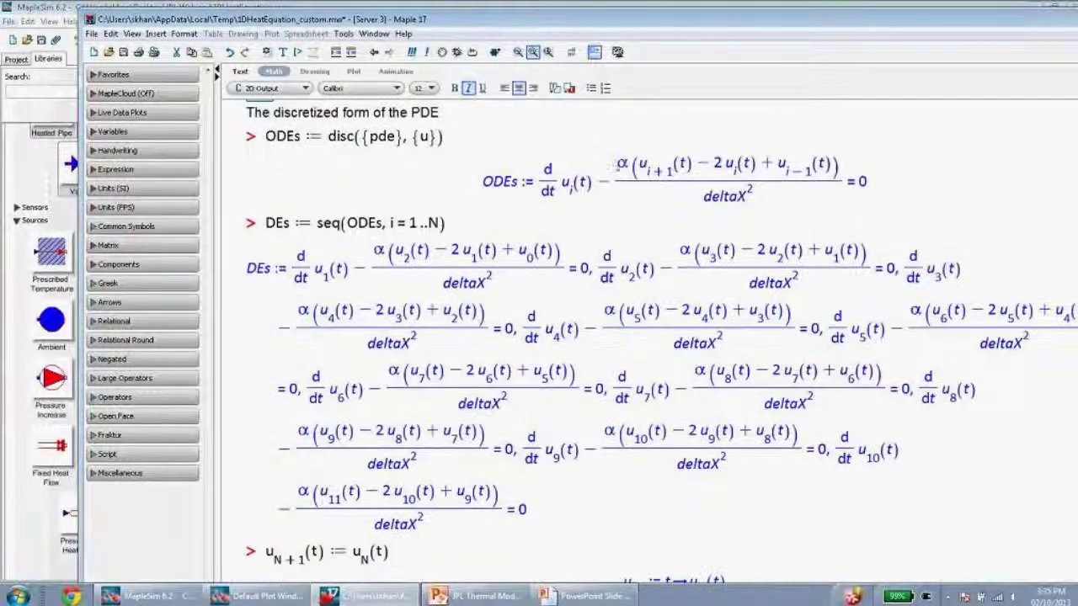
{"action": "left_click_drag", "start_coordinate": [529, 181], "coordinate": [761, 186]}
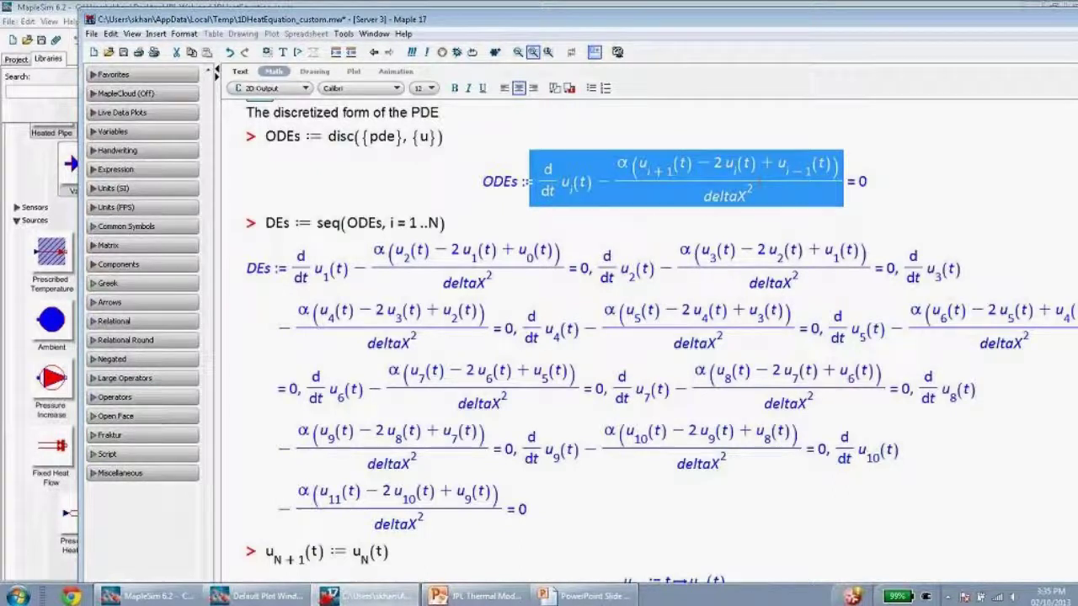
{"action": "left_click_drag", "start_coordinate": [616, 168], "coordinate": [840, 189]}
{"action": "left_click", "coordinate": [649, 171]}
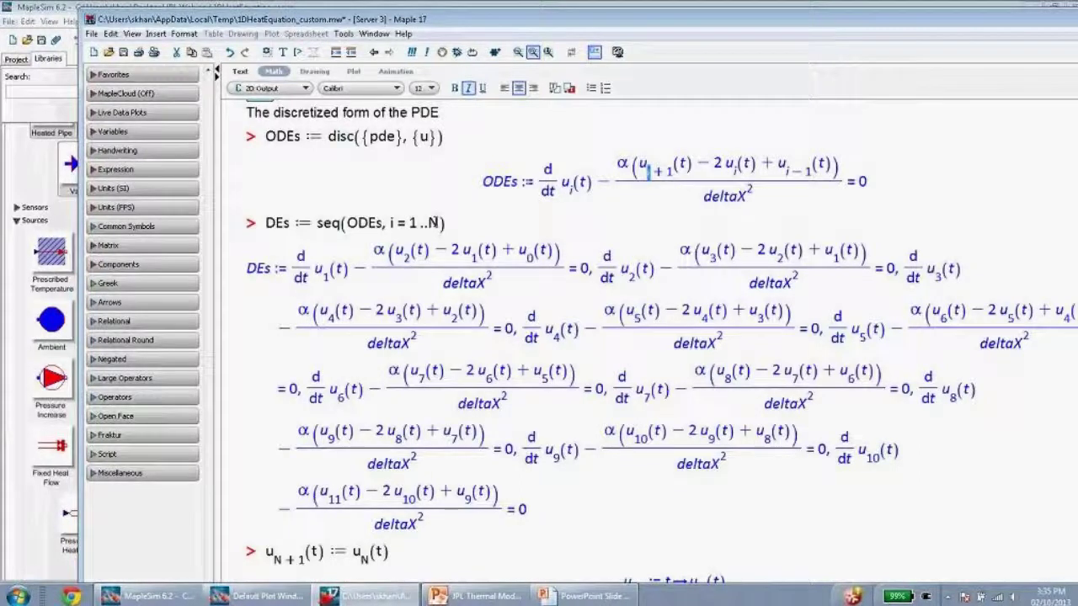
- Examine the upper index N in the DEs sequence and the full set of differential equations it generates
{"action": "double_click", "coordinate": [432, 223]}
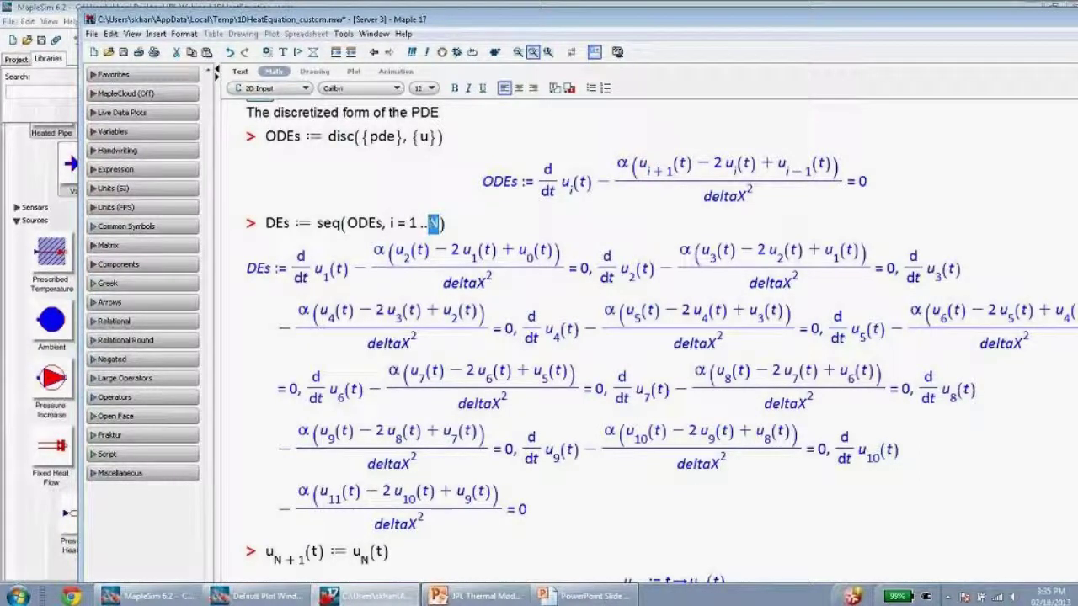
{"action": "left_click", "coordinate": [299, 255]}
{"action": "left_click_drag", "start_coordinate": [299, 255], "coordinate": [547, 475]}
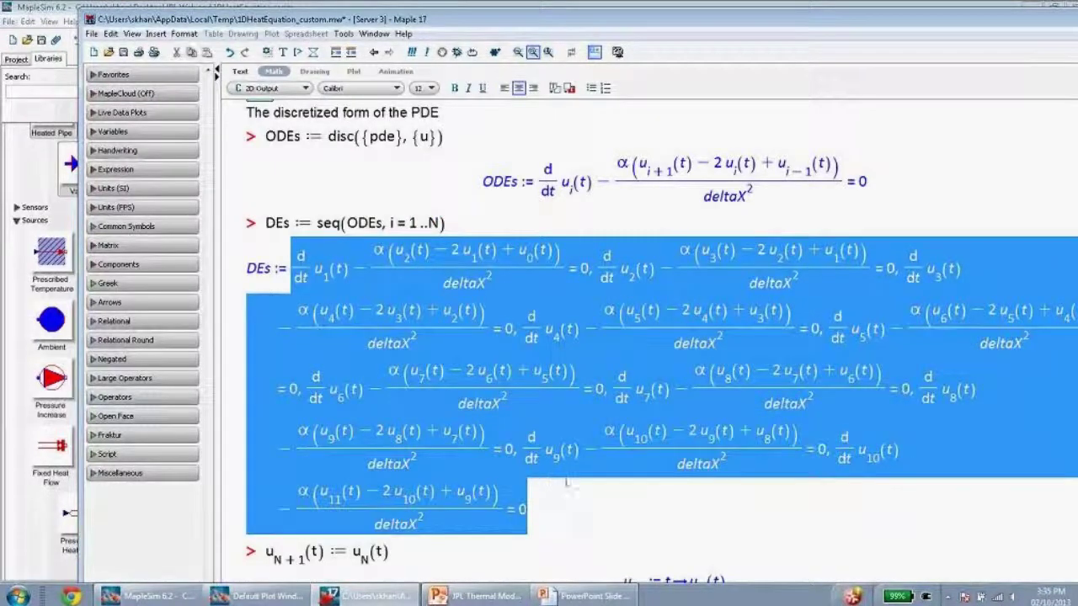
{"action": "left_click", "coordinate": [601, 523]}
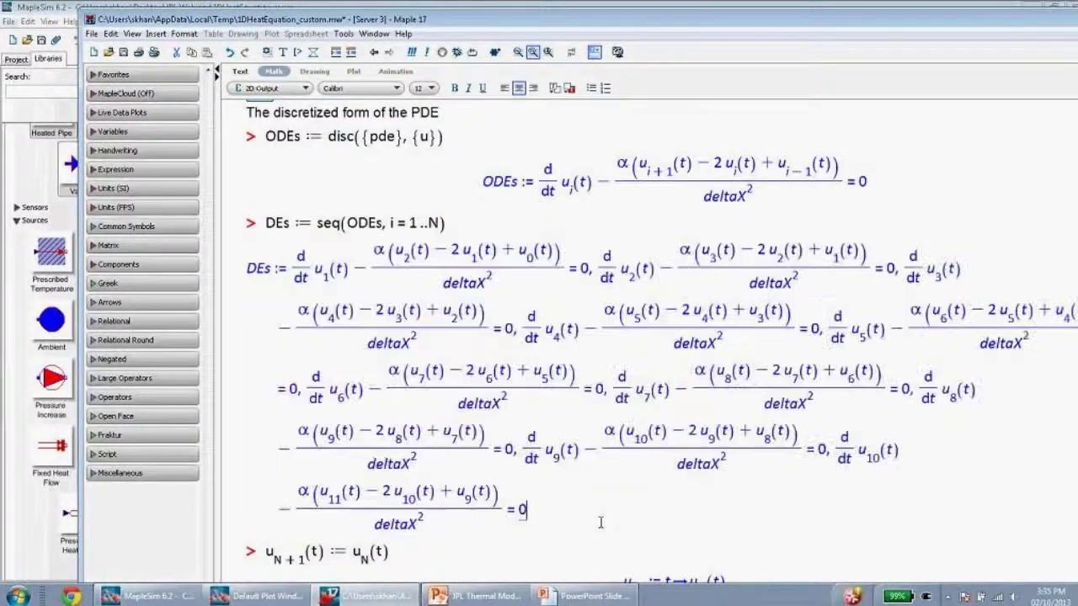
- Review the deltaX definition, the resulting DEs, and the initial conditions ICs assigned to all state variables
{"action": "scroll", "coordinate": [600, 518], "scroll_direction": "down", "scroll_amount": 3}
{"action": "scroll", "coordinate": [600, 513], "scroll_direction": "down", "scroll_amount": 6}
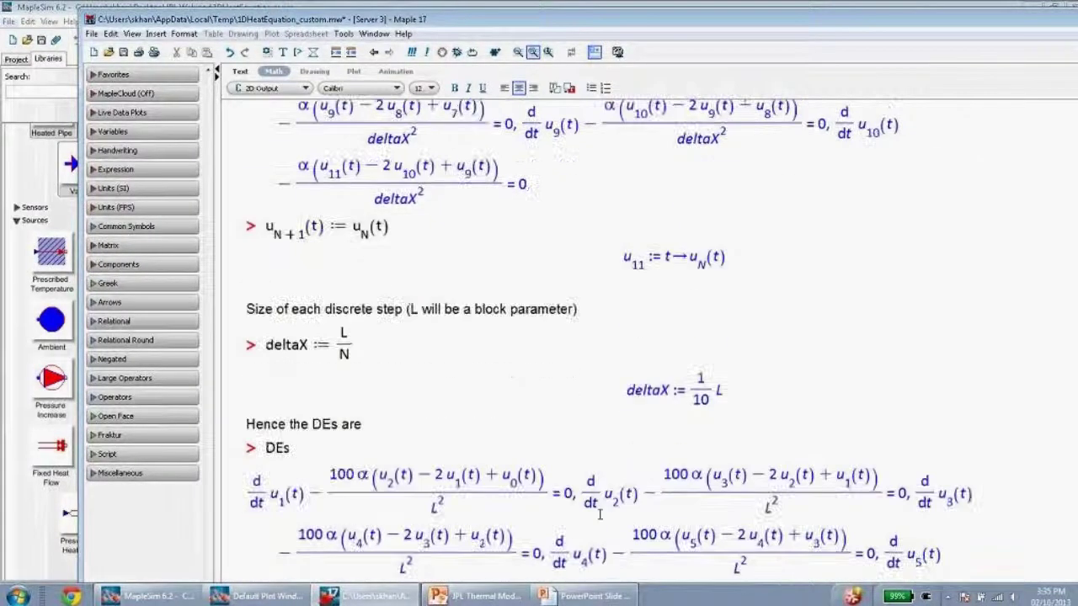
{"action": "scroll", "coordinate": [601, 515], "scroll_direction": "down", "scroll_amount": 10}
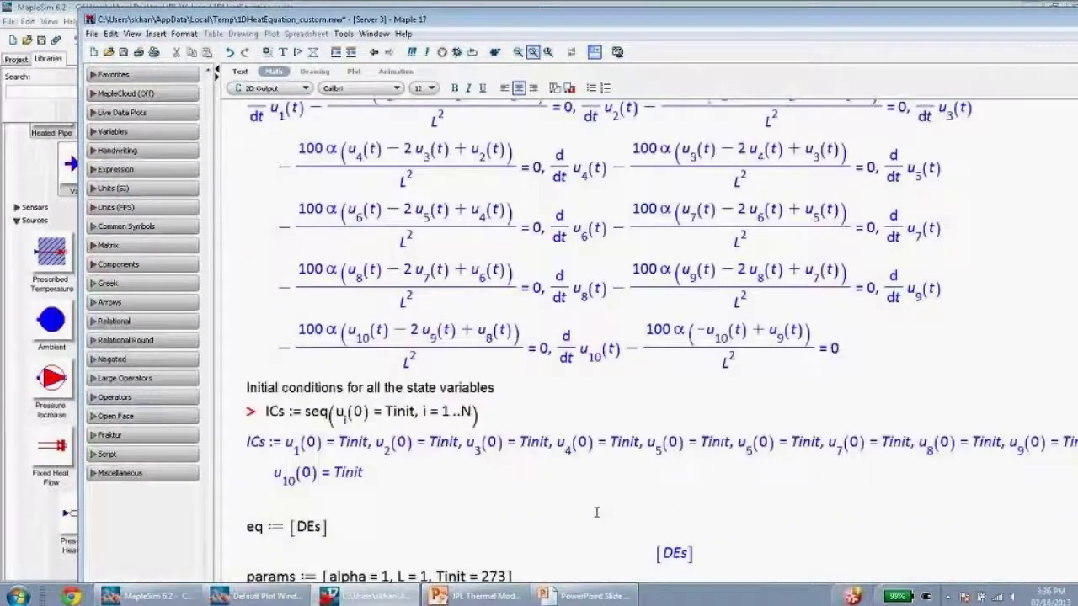
{"action": "scroll", "coordinate": [597, 512], "scroll_direction": "down", "scroll_amount": 2}
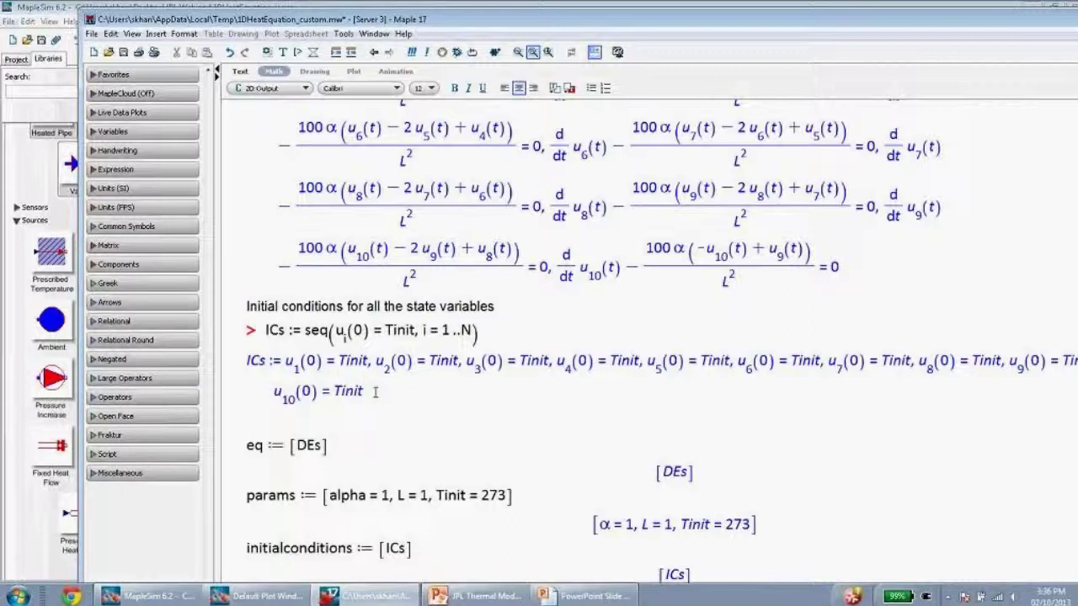
{"action": "scroll", "coordinate": [376, 393], "scroll_direction": "down", "scroll_amount": 1}
{"action": "left_click_drag", "start_coordinate": [372, 371], "coordinate": [296, 350]}
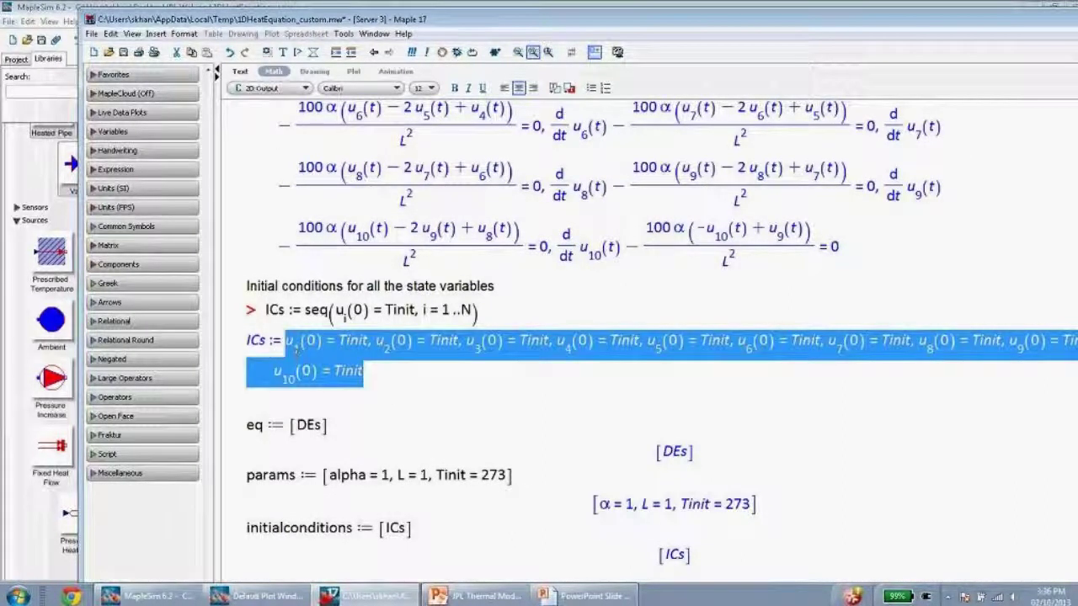
- Inspect the Component Ports section, including the port diagram, the settings of signal input inp0, and the port on the opposite side
{"action": "scroll", "coordinate": [493, 458], "scroll_direction": "down", "scroll_amount": 10}
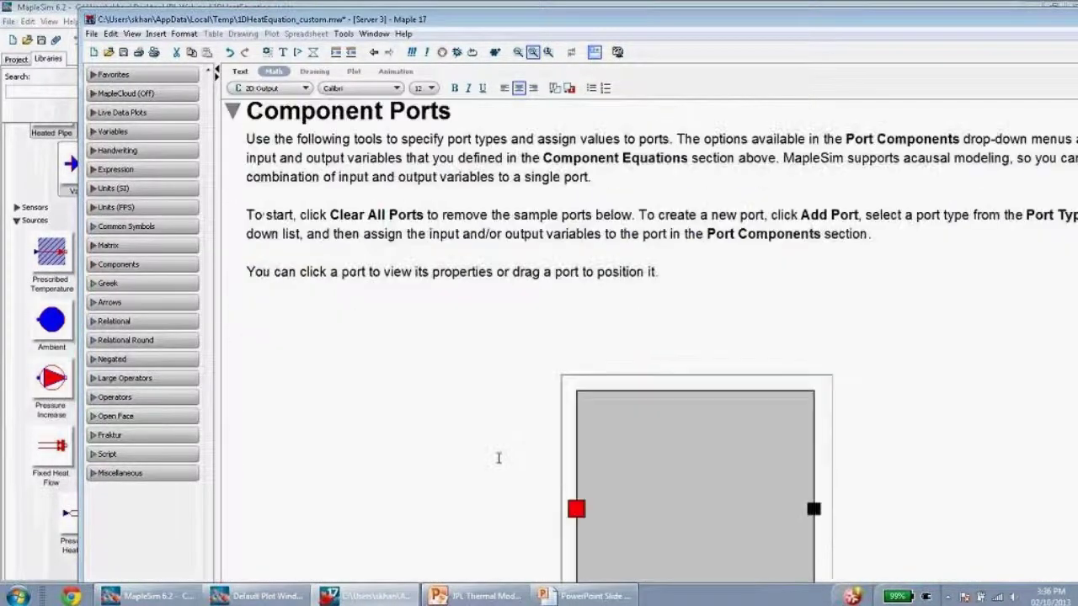
{"action": "scroll", "coordinate": [498, 457], "scroll_direction": "down", "scroll_amount": 3}
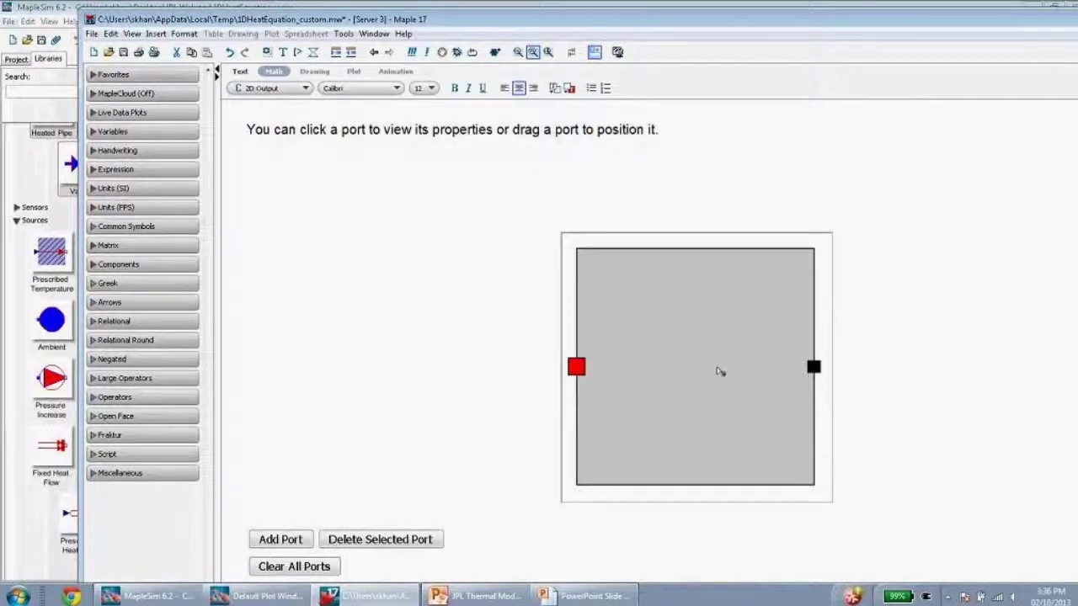
{"action": "scroll", "coordinate": [720, 371], "scroll_direction": "down", "scroll_amount": 2}
{"action": "scroll", "coordinate": [741, 394], "scroll_direction": "down", "scroll_amount": 1}
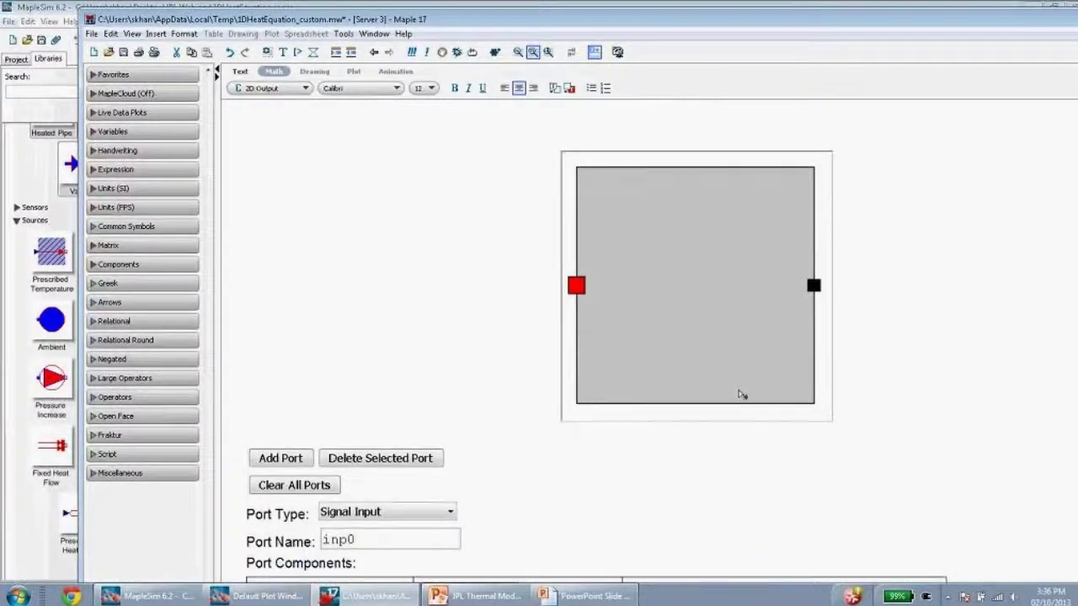
{"action": "scroll", "coordinate": [741, 394], "scroll_direction": "down", "scroll_amount": 1}
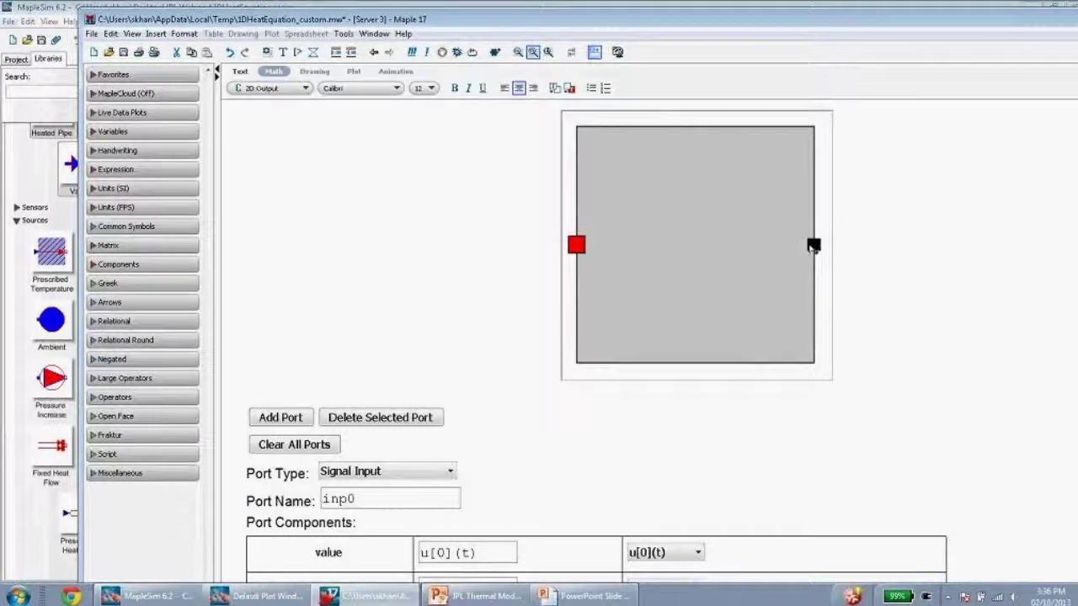
{"action": "left_click", "coordinate": [813, 246]}
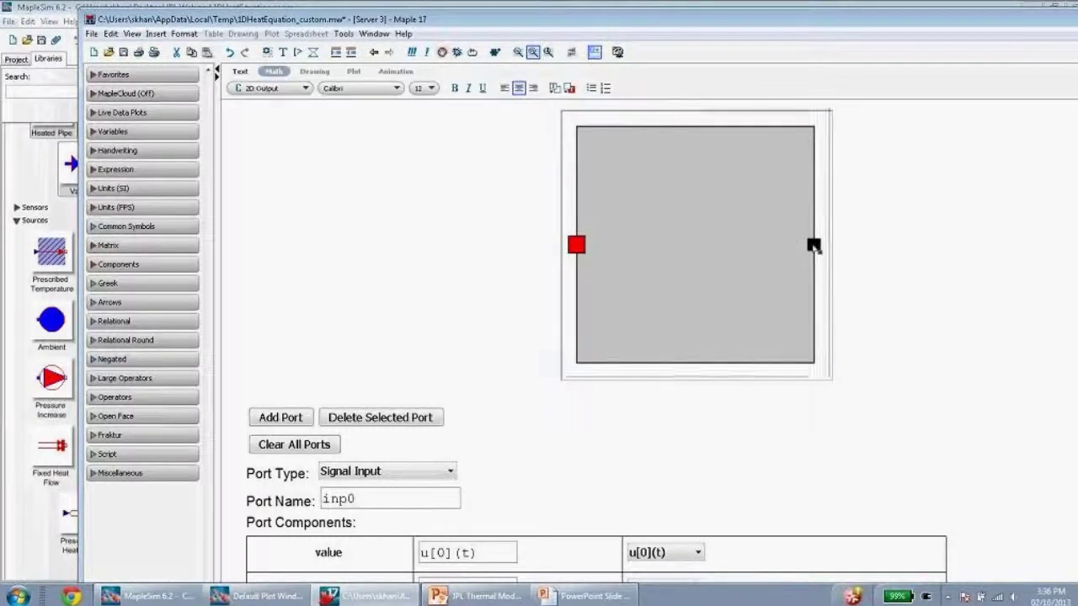
{"action": "left_click", "coordinate": [633, 344]}
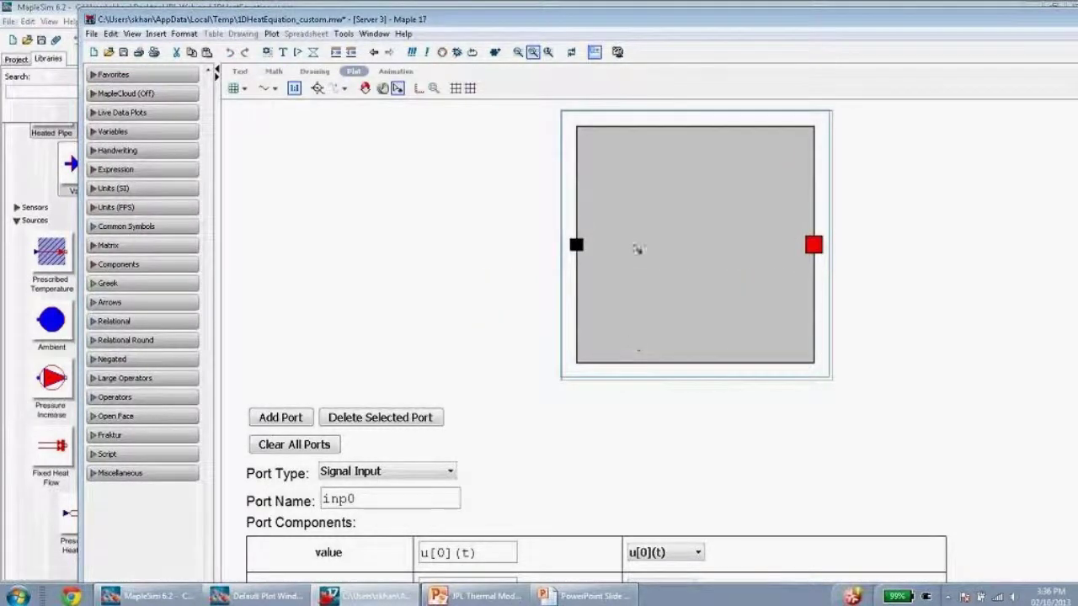
- Move the Maple worksheet aside, return to the 1-D heat equation model in MapleSim, and run its simulation
{"action": "scroll", "coordinate": [637, 245], "scroll_direction": "up", "scroll_amount": 12}
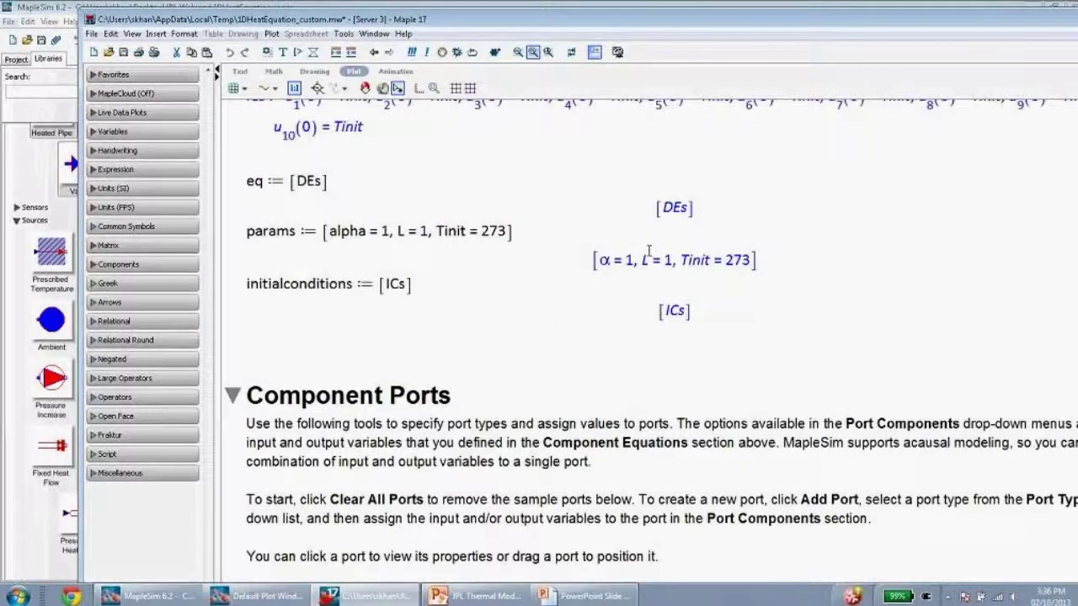
{"action": "scroll", "coordinate": [581, 264], "scroll_direction": "up", "scroll_amount": 5}
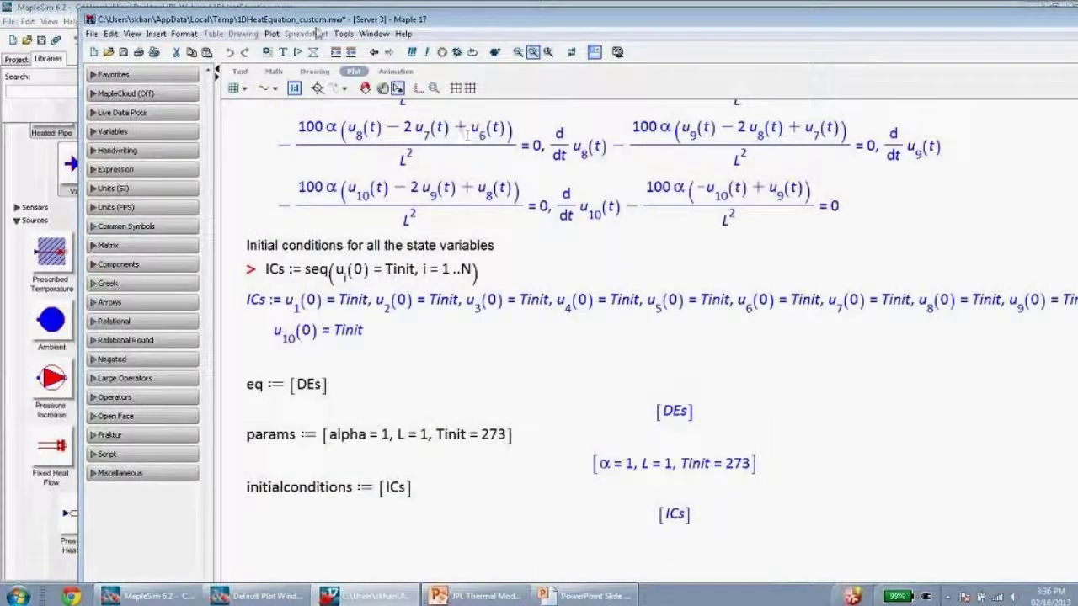
{"action": "left_click", "coordinate": [581, 265]}
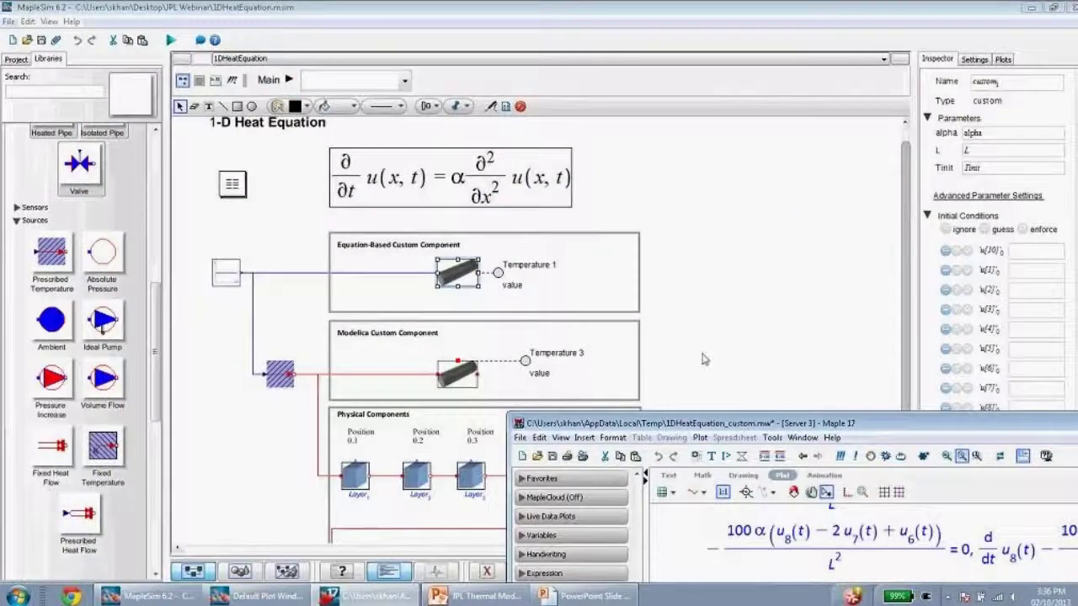
{"action": "left_click", "coordinate": [684, 341]}
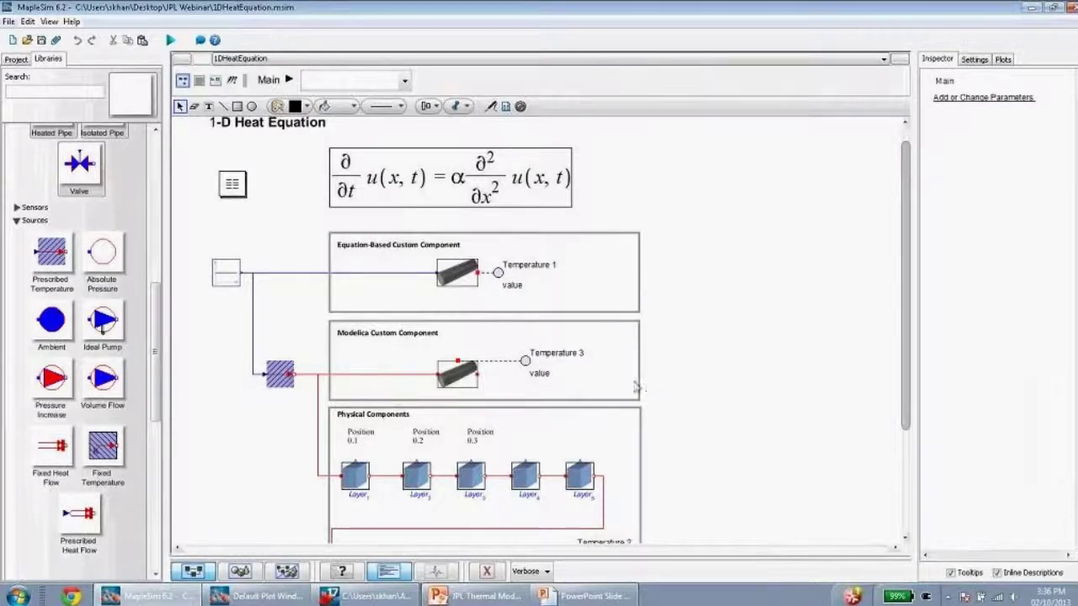
{"action": "left_click", "coordinate": [170, 40]}
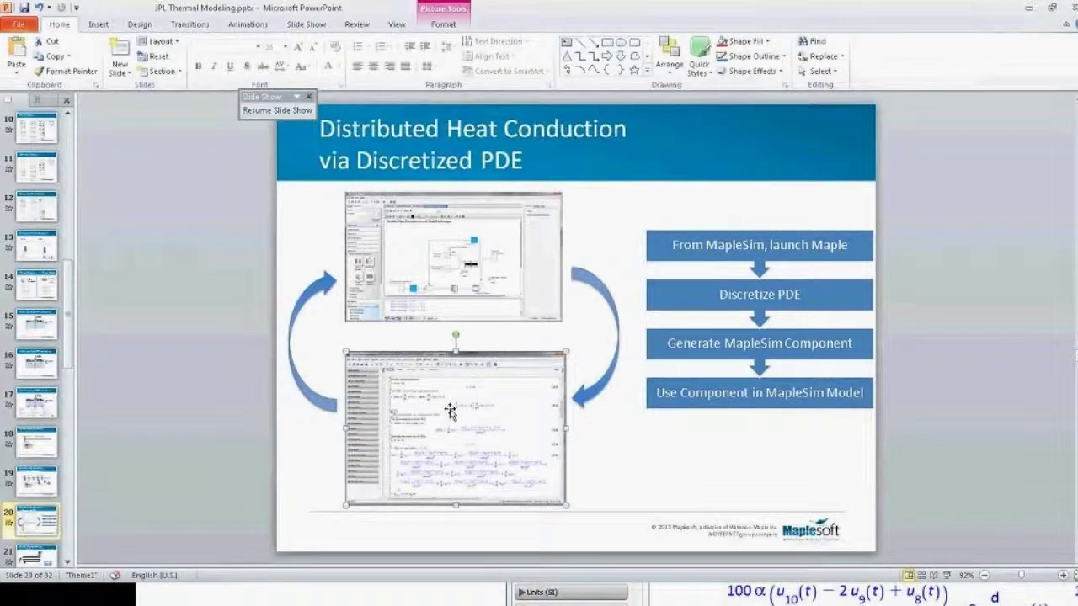
- In the PowerPoint presentation, deselect the worksheet picture and advance to the Double-Pipe Heat Exchanger slide
{"action": "left_click", "coordinate": [451, 411]}
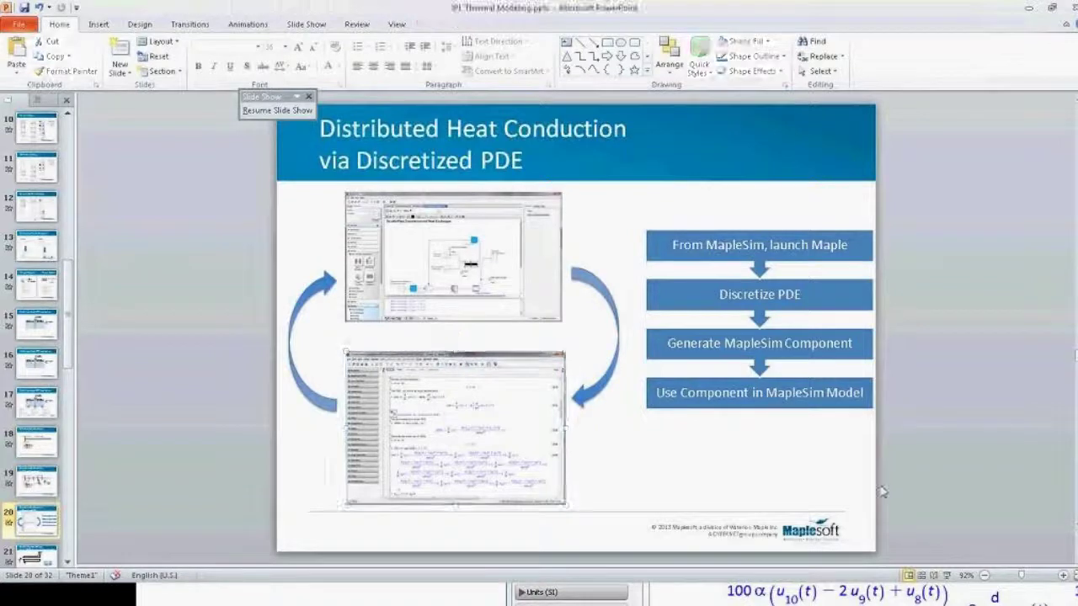
{"action": "scroll", "coordinate": [882, 492], "scroll_direction": "down", "scroll_amount": 1}
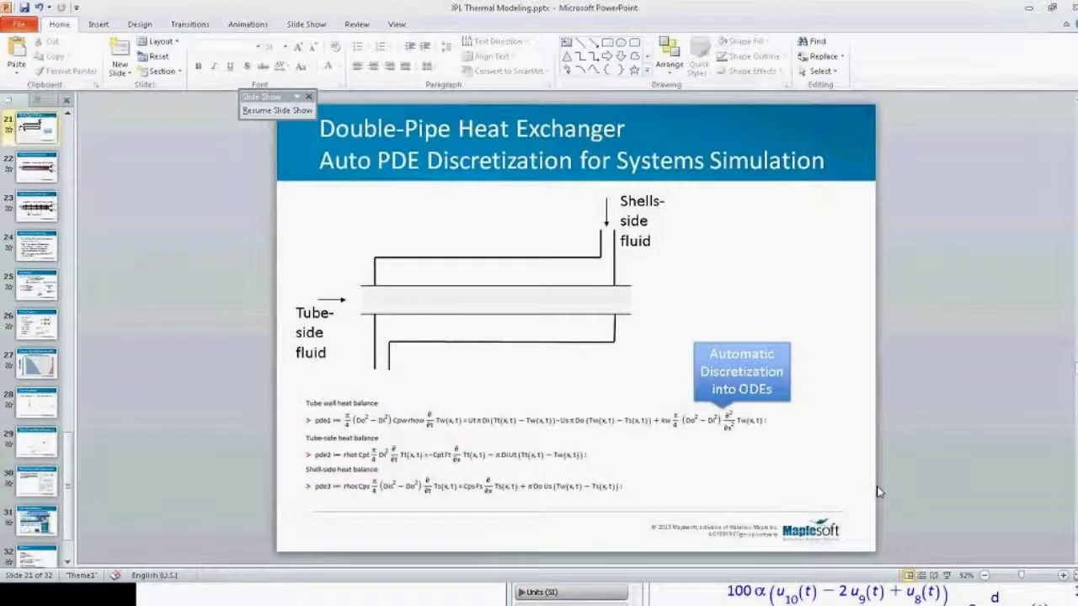
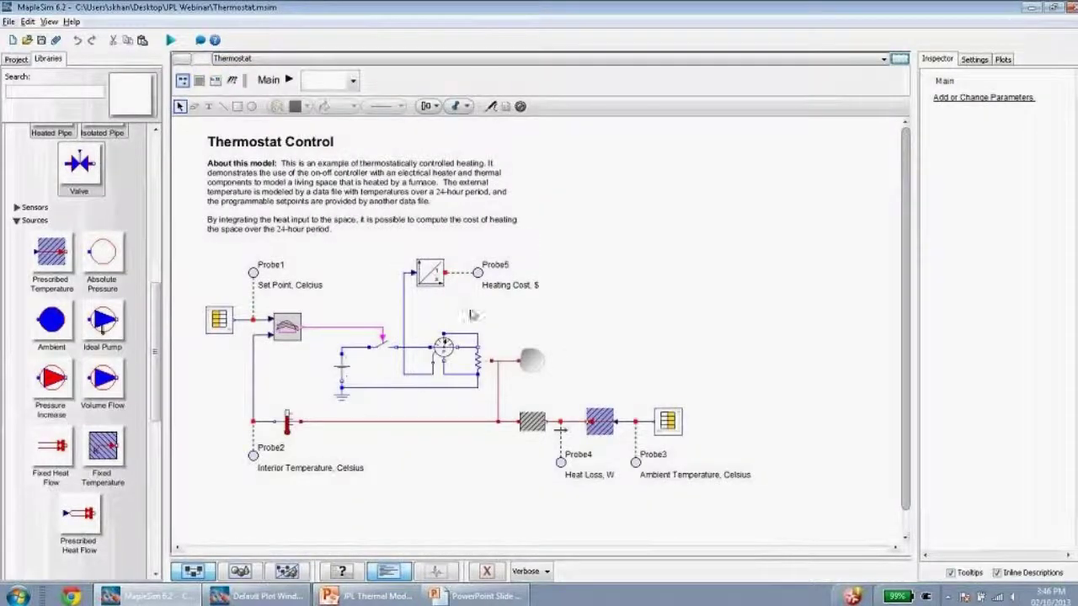
- Inspect the resistor R2 in the Thermostat model, read its Resistor help page, and return to the model
{"action": "left_click", "coordinate": [480, 360]}
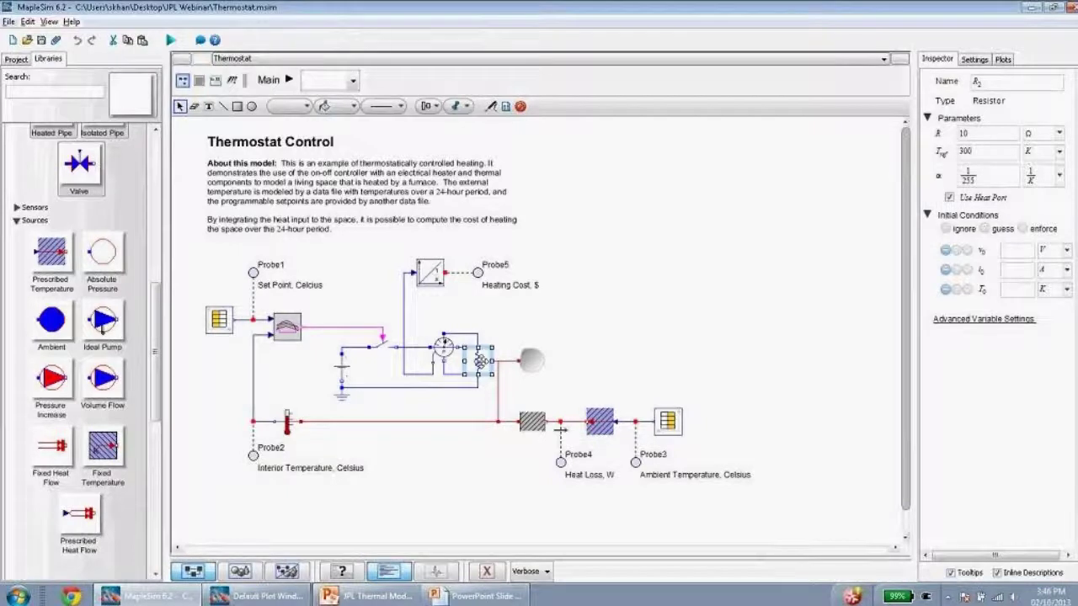
{"action": "right_click", "coordinate": [482, 363]}
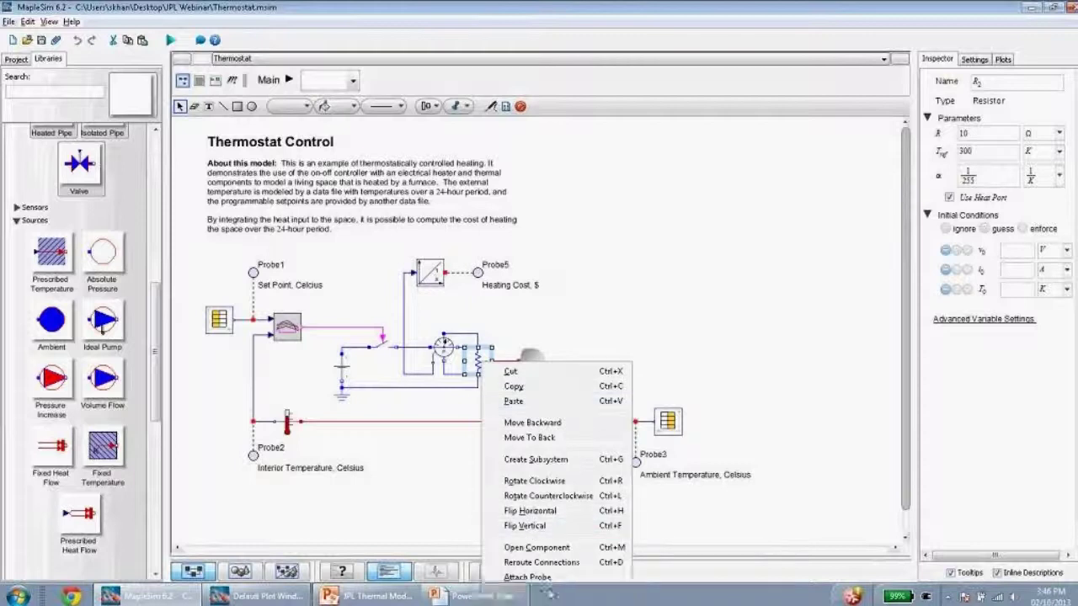
{"action": "left_click", "coordinate": [552, 594]}
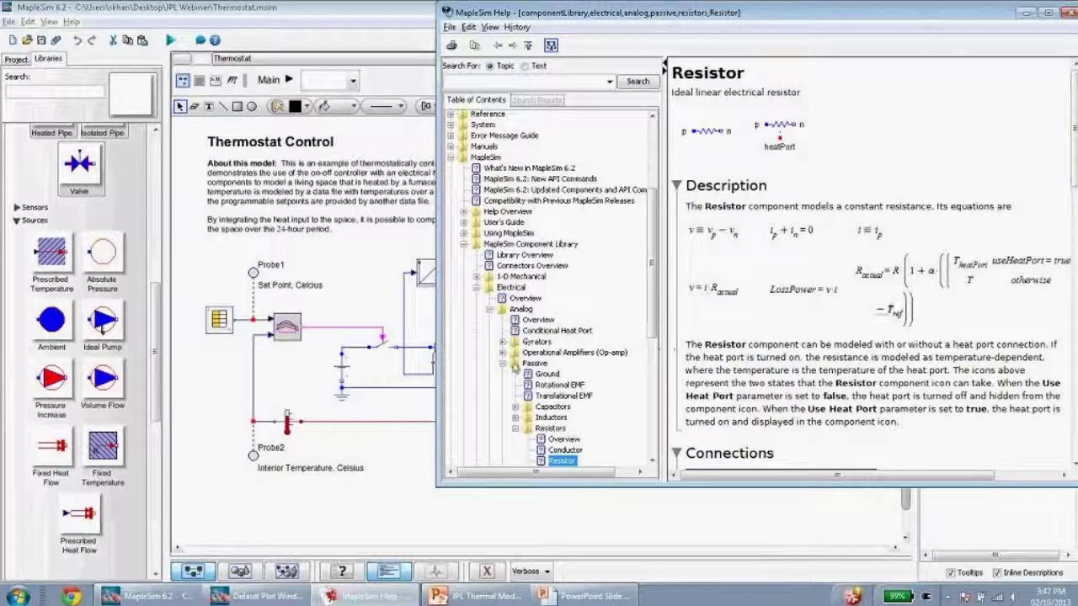
{"action": "left_click", "coordinate": [375, 473]}
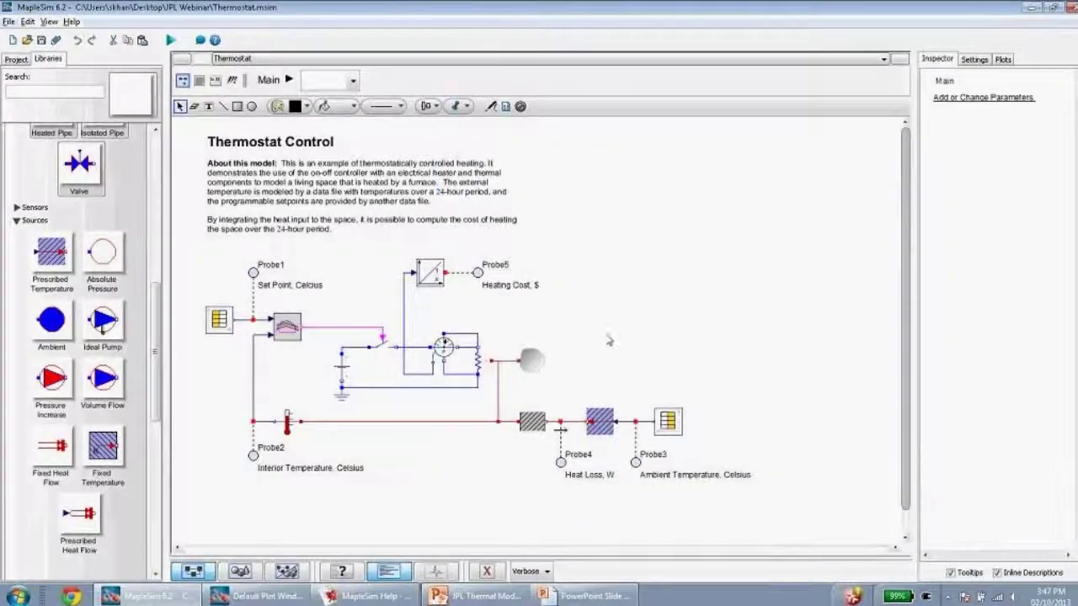
- Switch to the PowerPoint presentation, go to the Connecting Domains slide, and show it as a full-screen slide show
{"action": "left_click", "coordinate": [476, 596]}
{"action": "scroll", "coordinate": [479, 450], "scroll_direction": "down", "scroll_amount": 2}
{"action": "scroll", "coordinate": [479, 444], "scroll_direction": "down", "scroll_amount": 4}
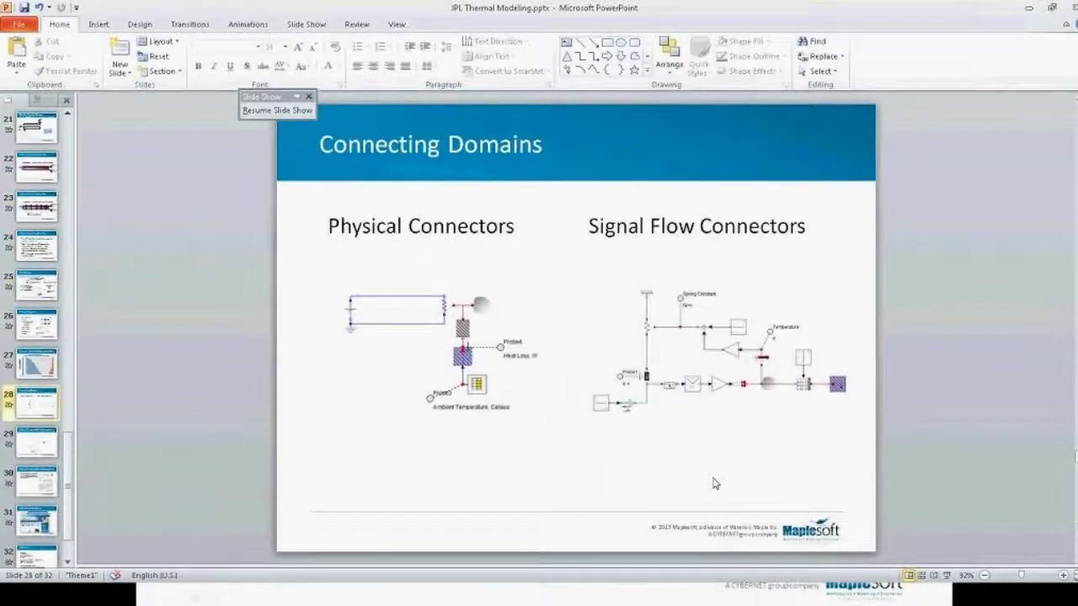
{"action": "left_click", "coordinate": [946, 575]}
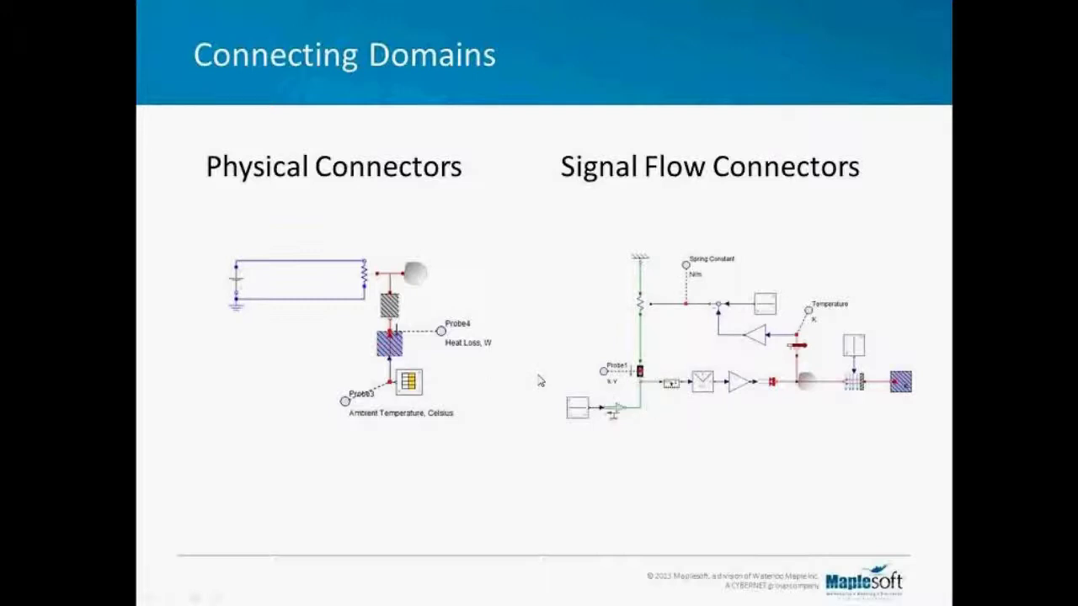
- Return to MapleSim and open the HeatingSpring.msim model from the JPL Webinar folder
{"action": "key", "text": "alt+Tab"}
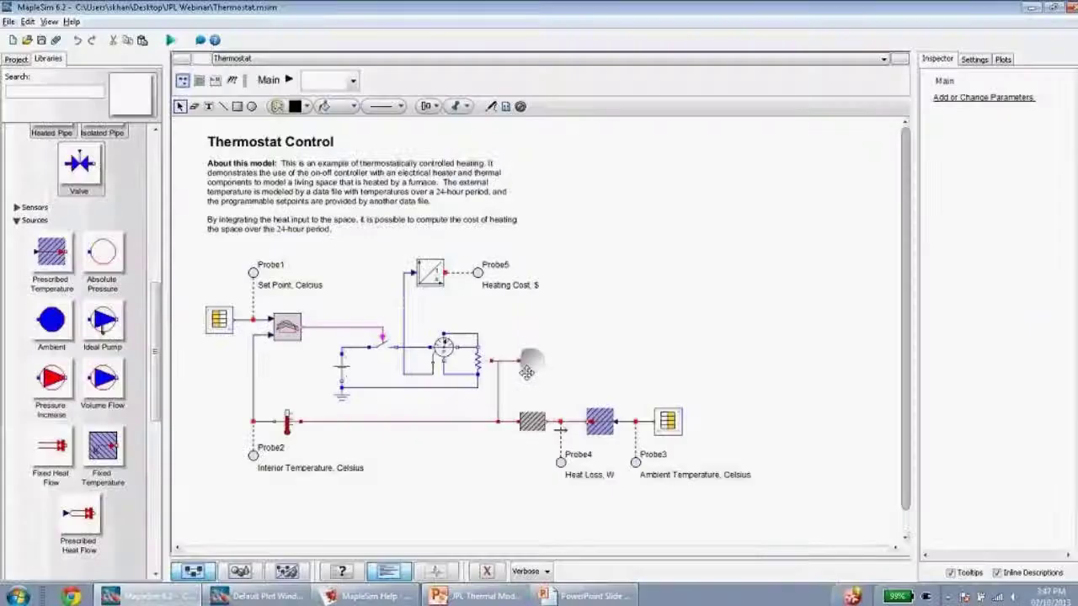
{"action": "left_click", "coordinate": [325, 63]}
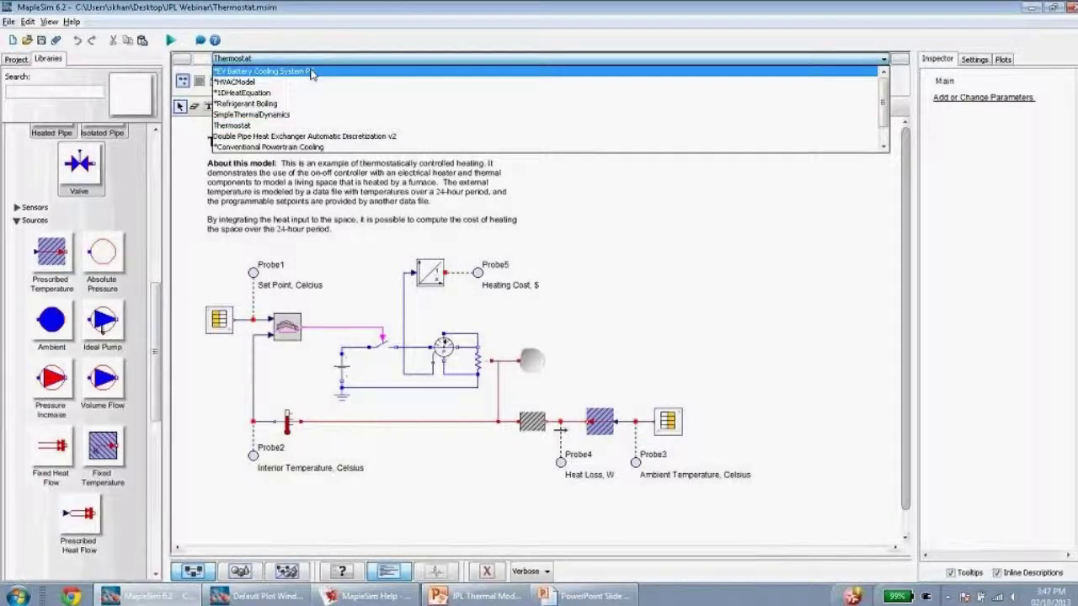
{"action": "left_click", "coordinate": [8, 21]}
{"action": "left_click", "coordinate": [27, 51]}
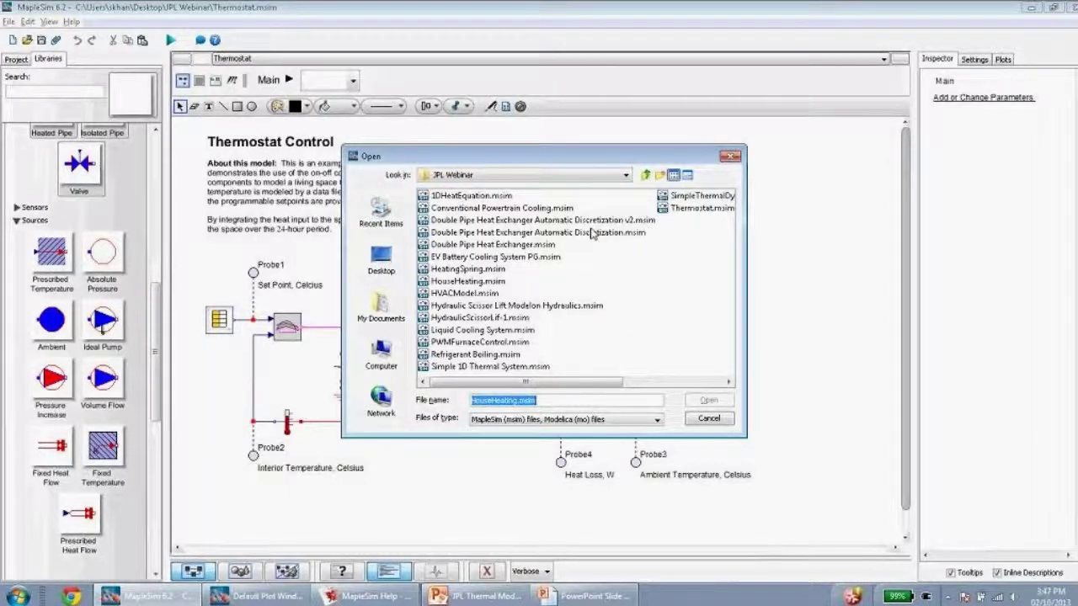
{"action": "double_click", "coordinate": [491, 269]}
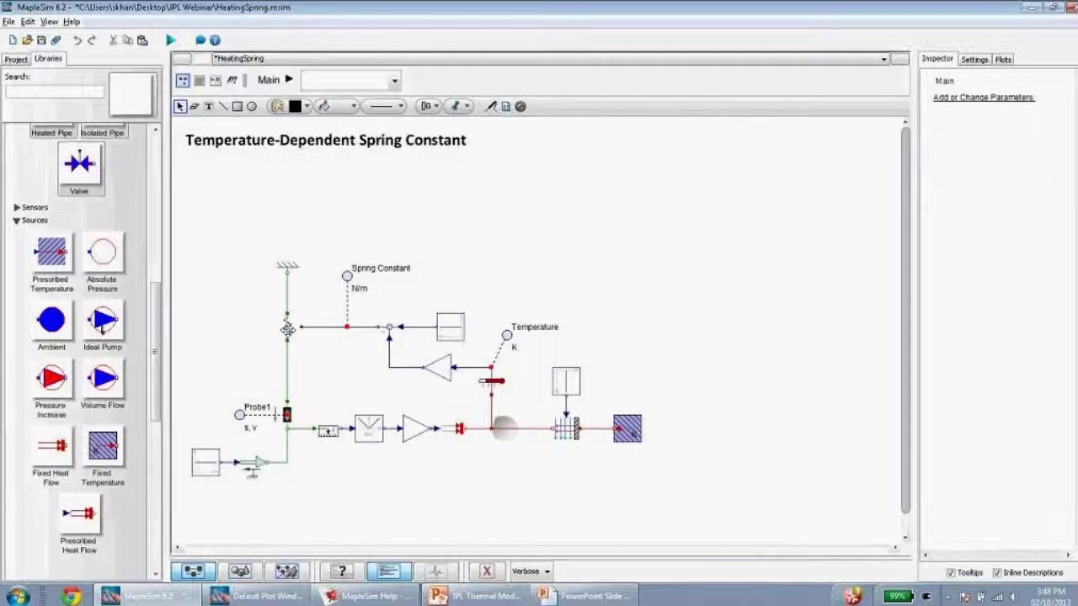
- Open the SpringCustom component's Maple worksheet and review its system equations eq, params and initialconditions
{"action": "left_click", "coordinate": [285, 326]}
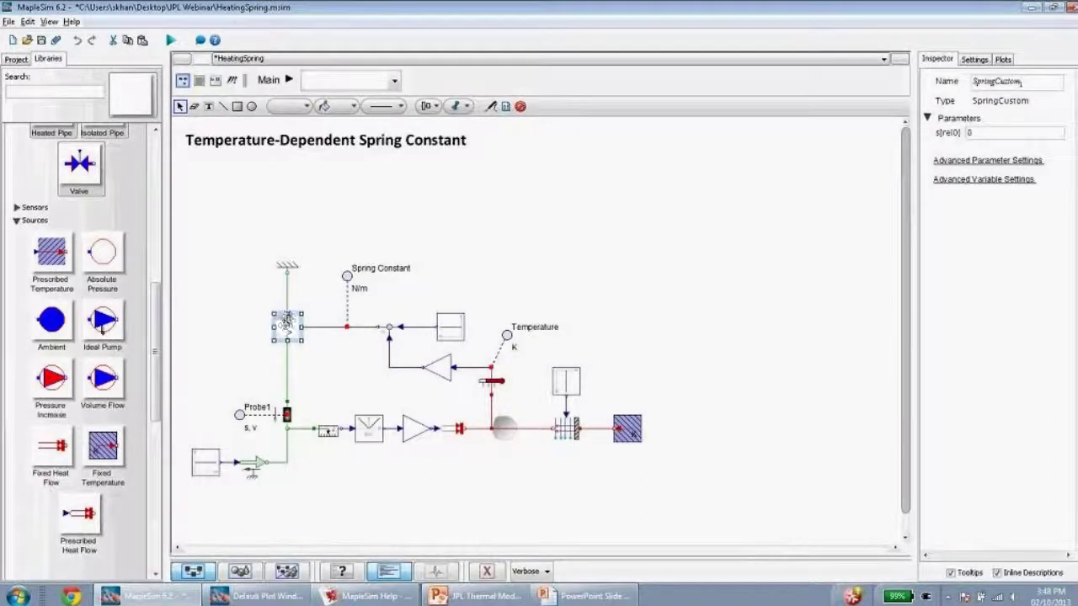
{"action": "double_click", "coordinate": [287, 327]}
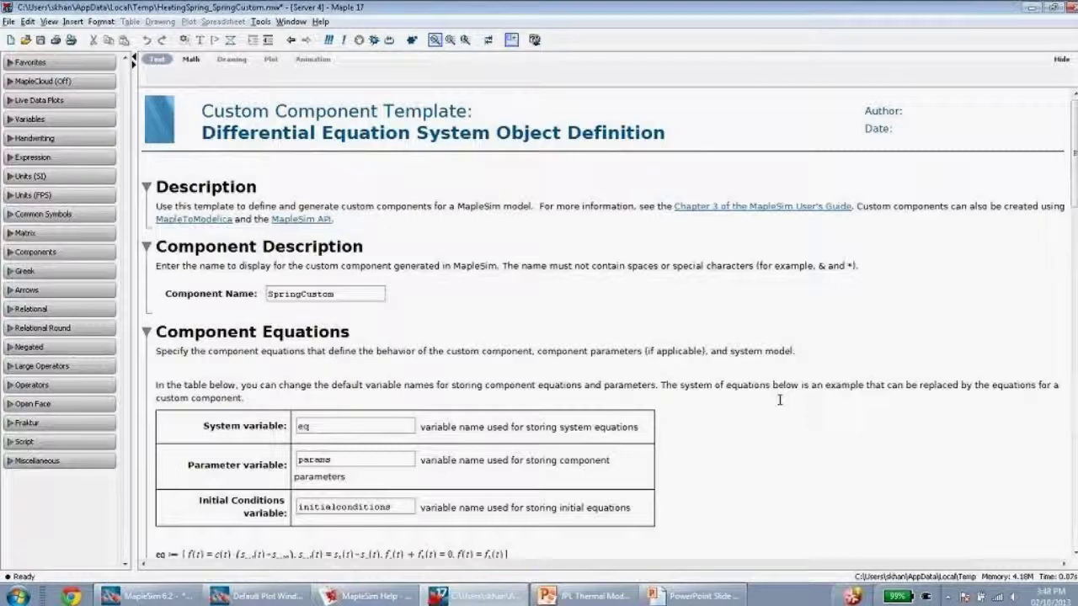
{"action": "scroll", "coordinate": [788, 404], "scroll_direction": "down", "scroll_amount": 5}
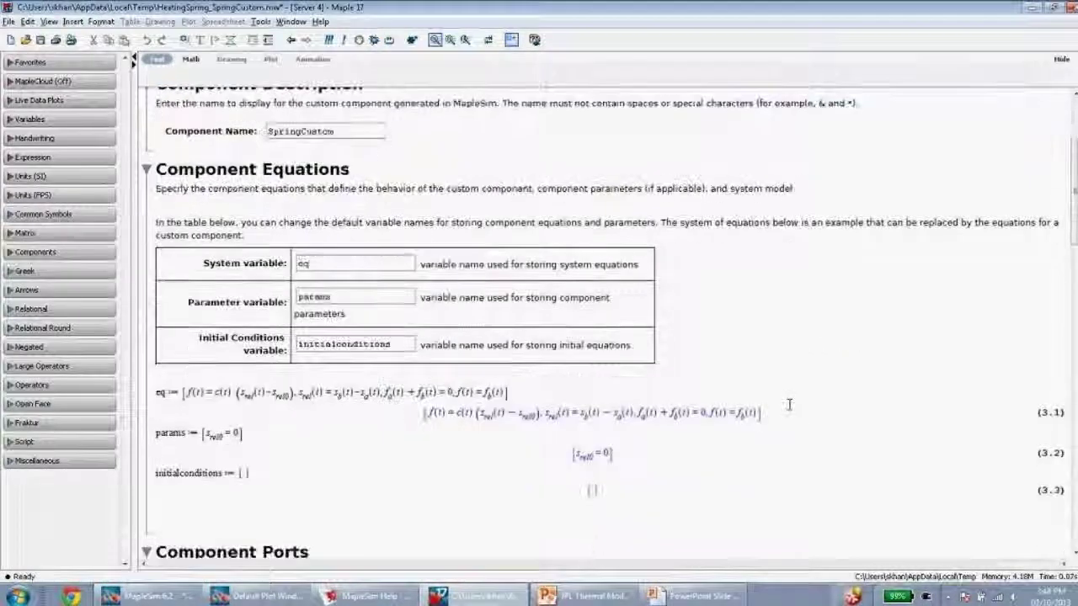
{"action": "scroll", "coordinate": [408, 397], "scroll_direction": "down", "scroll_amount": 2}
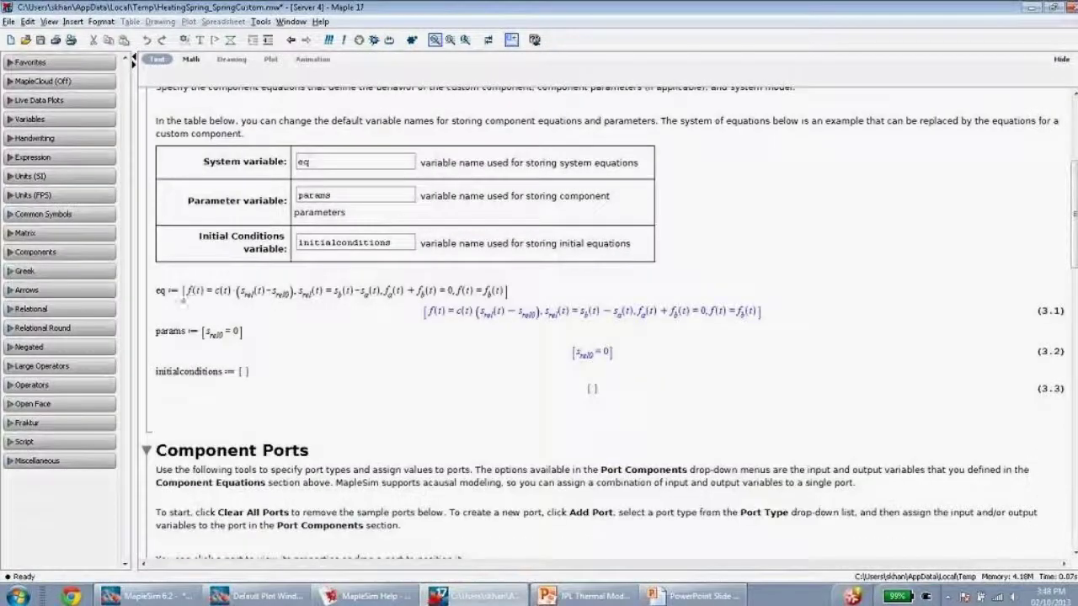
{"action": "left_click_drag", "start_coordinate": [187, 290], "coordinate": [505, 287]}
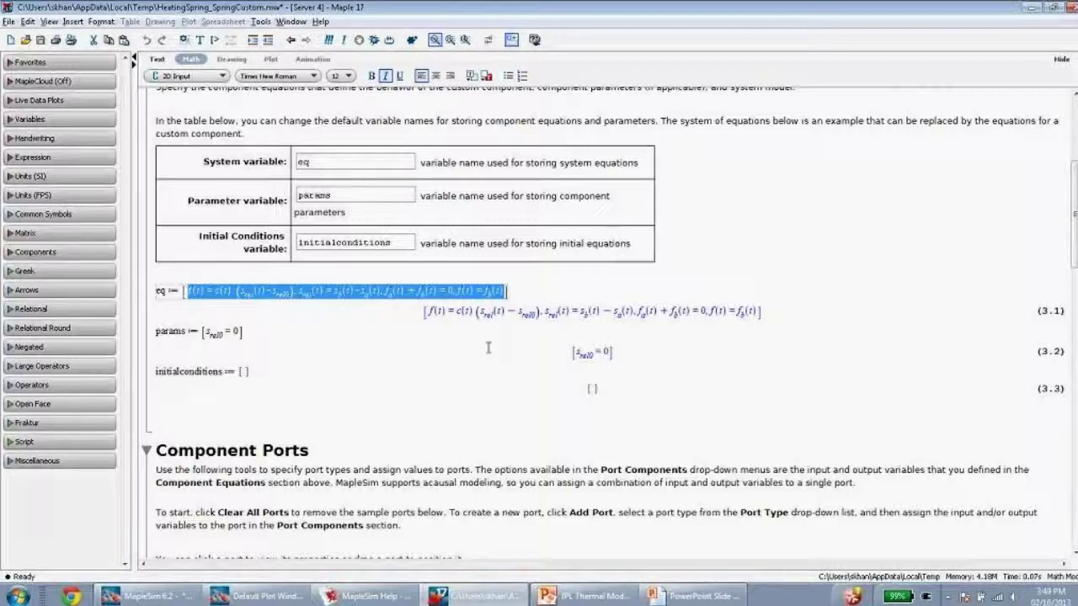
{"action": "scroll", "coordinate": [497, 341], "scroll_direction": "down", "scroll_amount": 3}
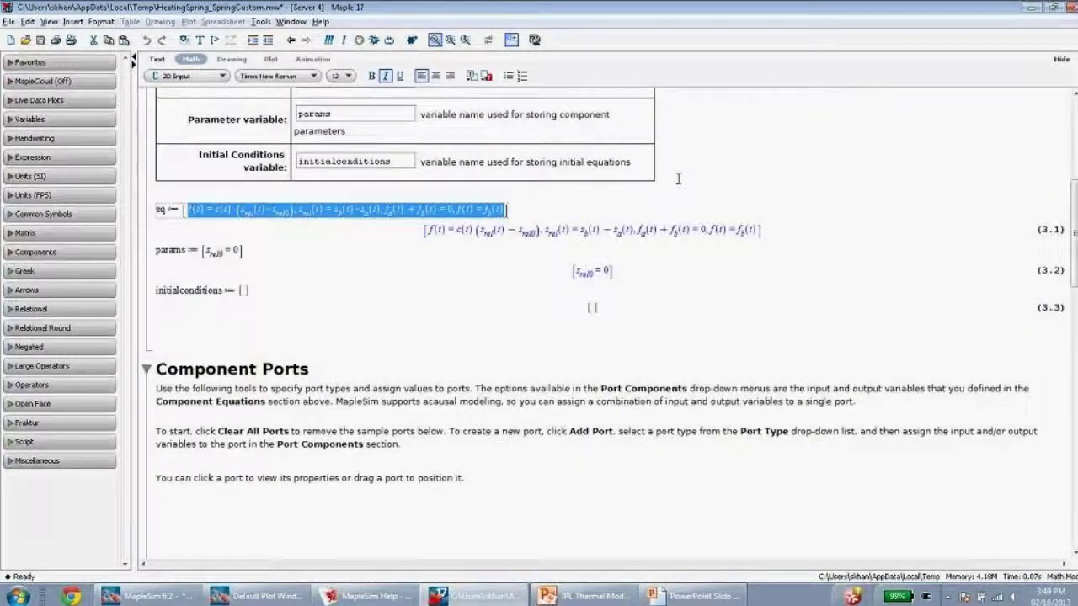
- Close the SpringCustom worksheet and run the simulation of the temperature-dependent spring model
{"action": "left_click", "coordinate": [1070, 7]}
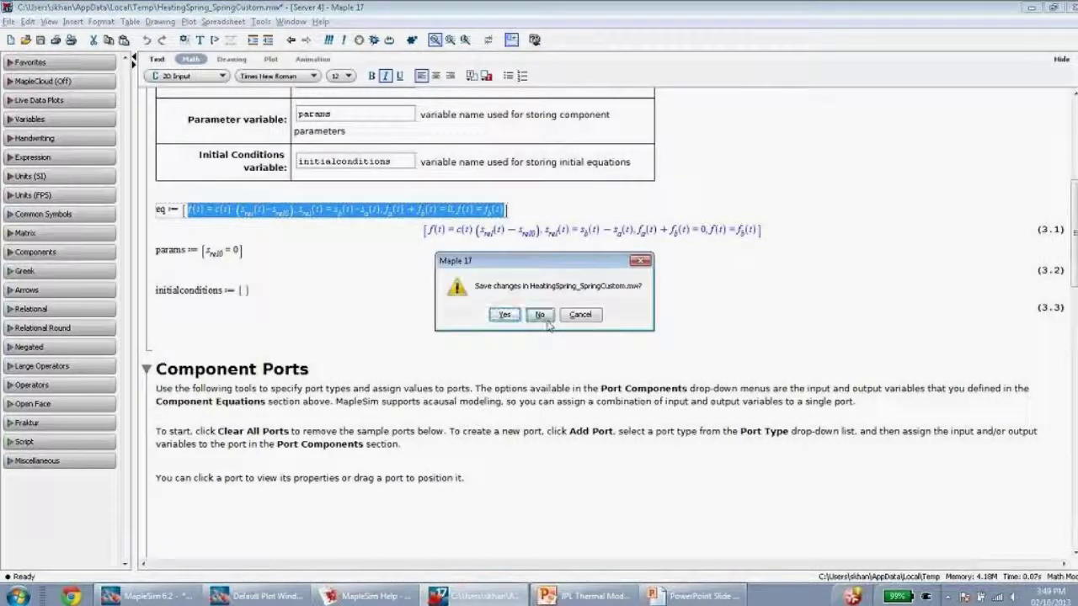
{"action": "left_click", "coordinate": [504, 314]}
{"action": "left_click", "coordinate": [171, 40]}
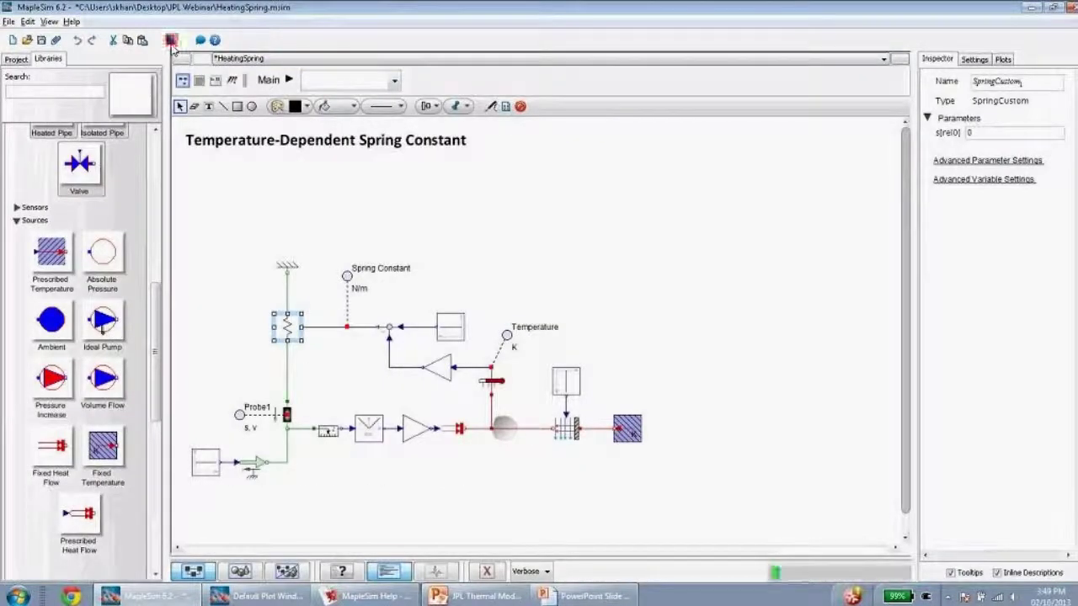
{"action": "left_click", "coordinate": [643, 481]}
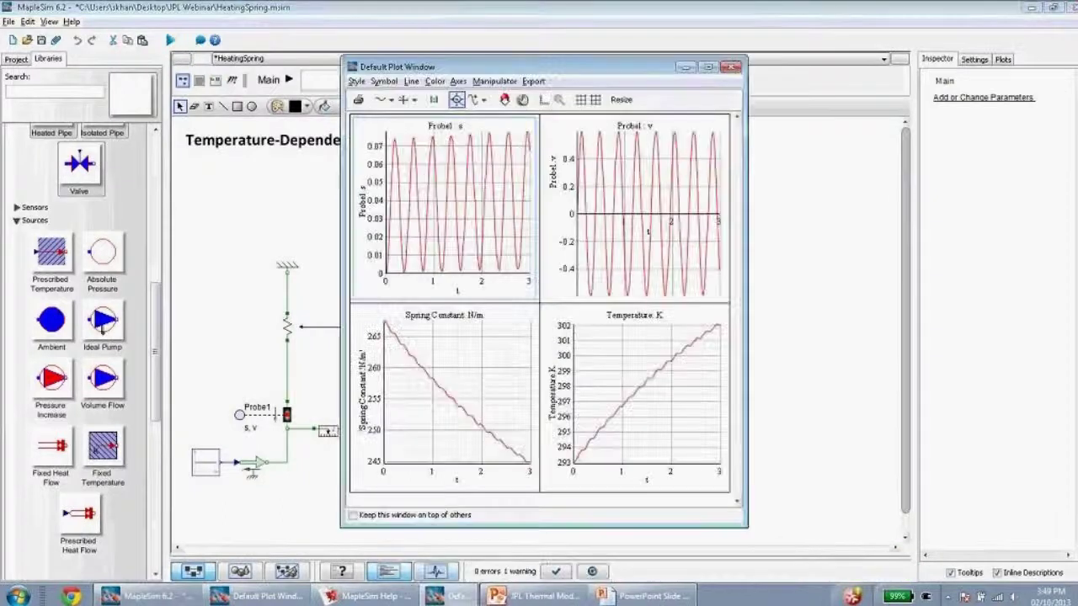
- Examine the thermal side of the spring model, including the parameters of the Heat Capacitor and the Fixed Temperature source
{"action": "left_click", "coordinate": [783, 463]}
{"action": "left_click_drag", "start_coordinate": [722, 494], "coordinate": [543, 361]}
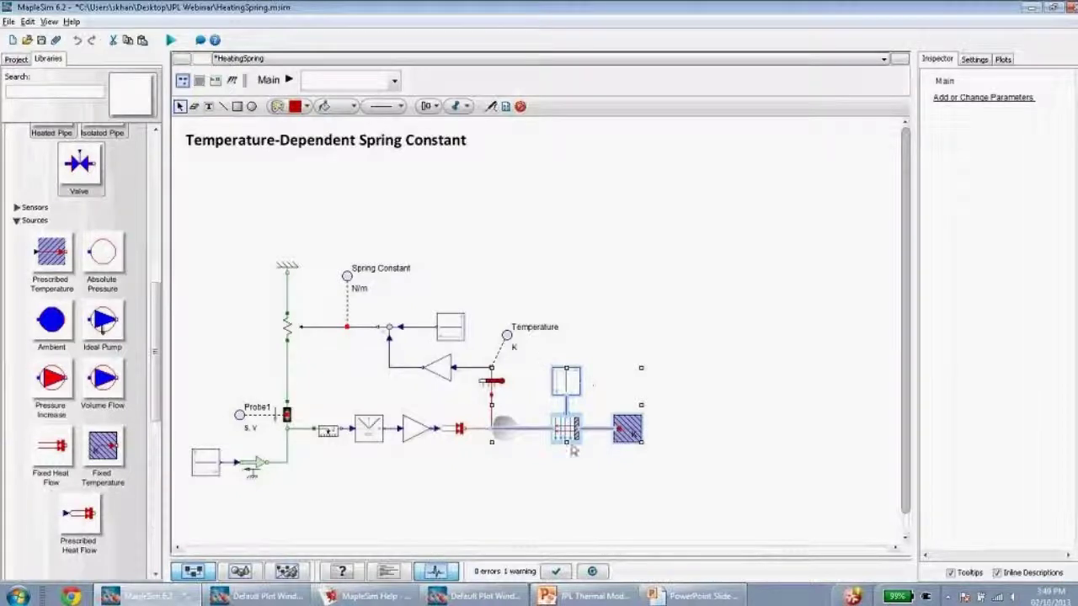
{"action": "left_click", "coordinate": [504, 429]}
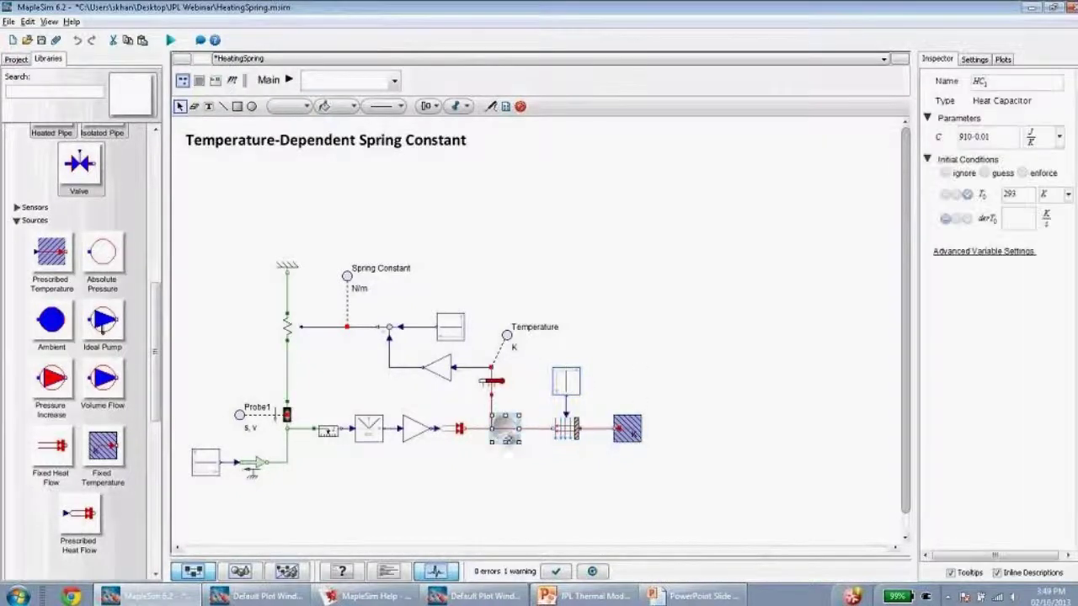
{"action": "left_click", "coordinate": [630, 431]}
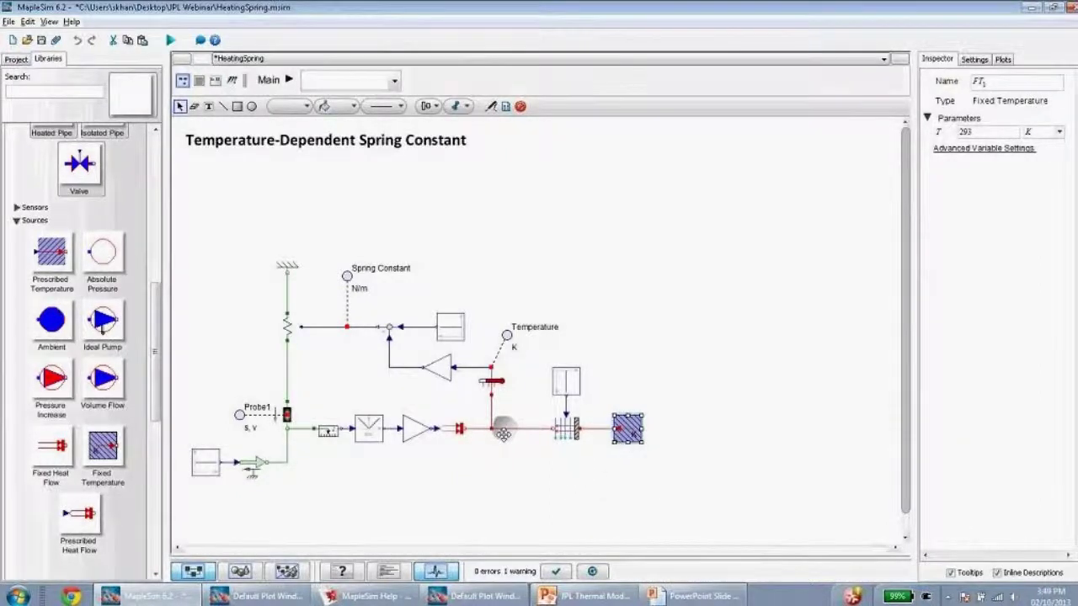
{"action": "left_click", "coordinate": [503, 434]}
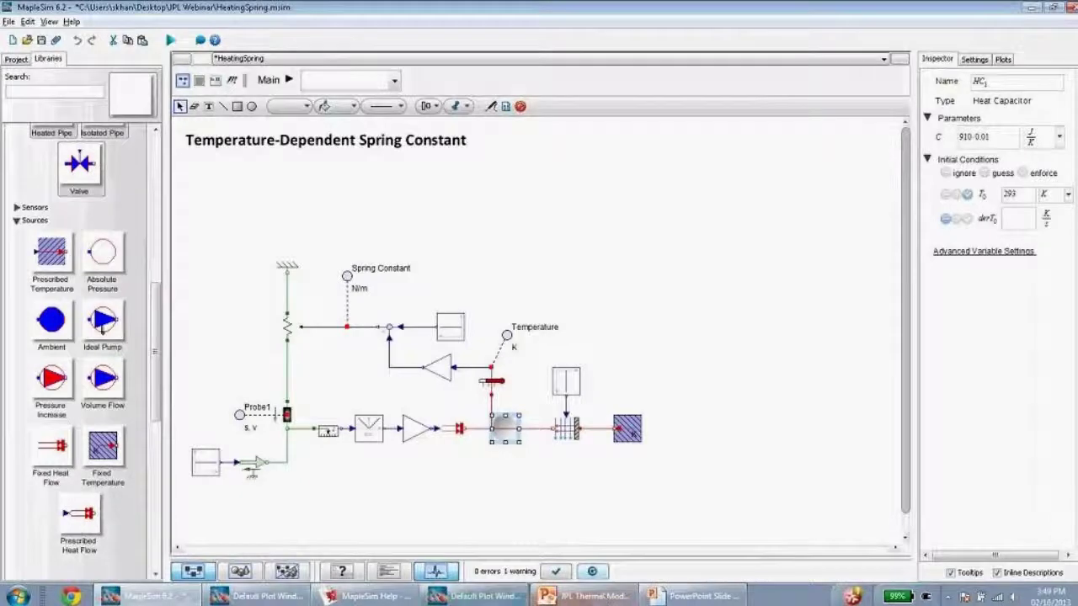
- Bring back the spring simulation's plot window and place it beside the model diagram for comparison
{"action": "left_click", "coordinate": [482, 596]}
{"action": "left_click_drag", "start_coordinate": [469, 71], "coordinate": [693, 93]}
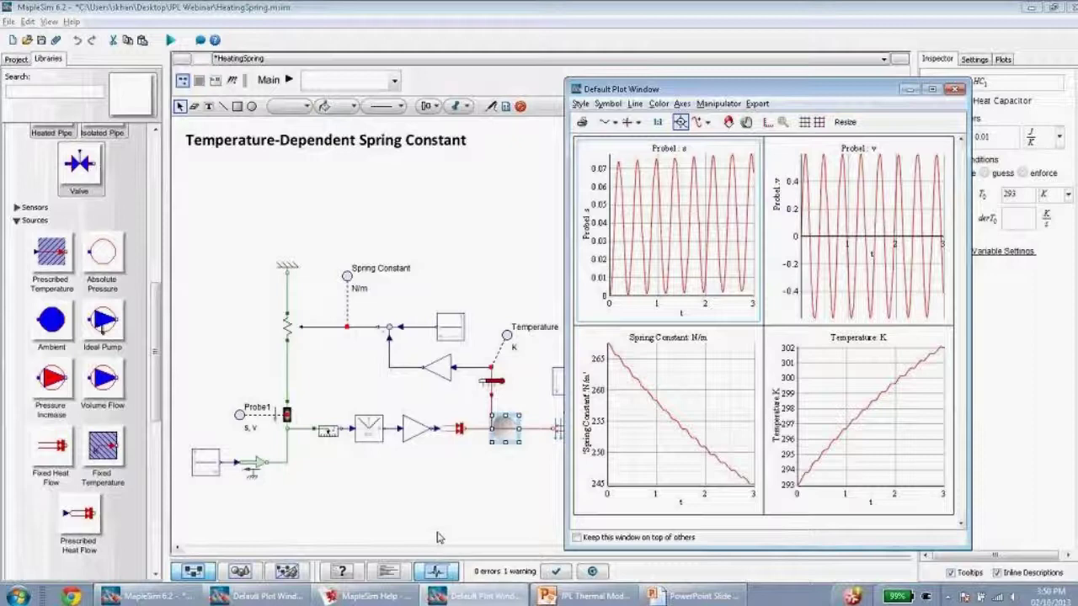
- Switch to the PowerPoint presentation and advance to the Battery Thermal Model and Cooling System slide
{"action": "left_click", "coordinate": [582, 596]}
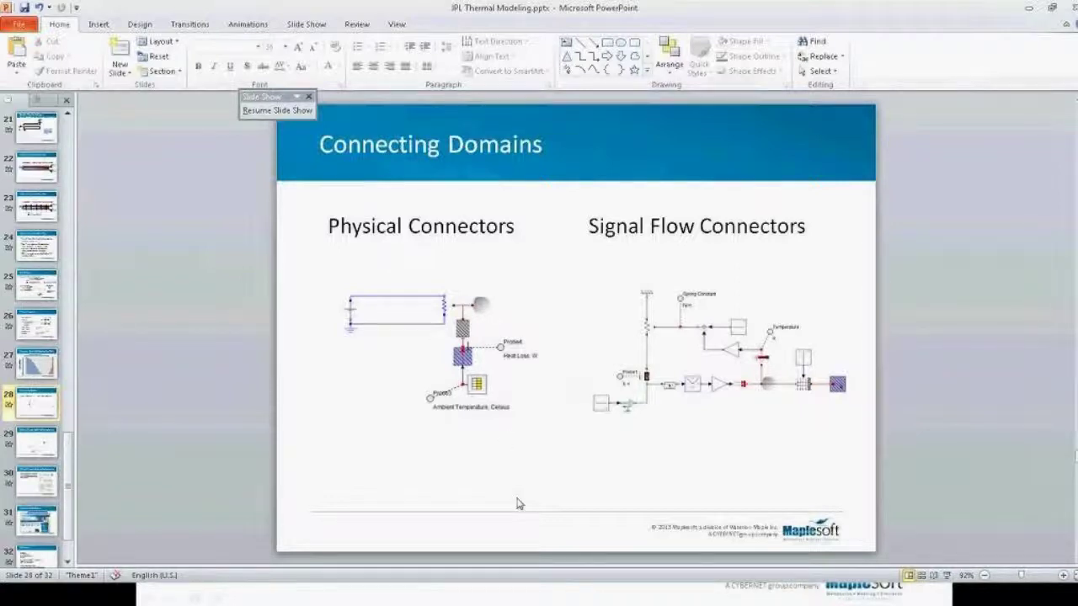
{"action": "scroll", "coordinate": [517, 504], "scroll_direction": "down", "scroll_amount": 1}
{"action": "scroll", "coordinate": [517, 503], "scroll_direction": "down", "scroll_amount": 1}
{"action": "scroll", "coordinate": [517, 503], "scroll_direction": "up", "scroll_amount": 2}
{"action": "scroll", "coordinate": [517, 504], "scroll_direction": "down", "scroll_amount": 1}
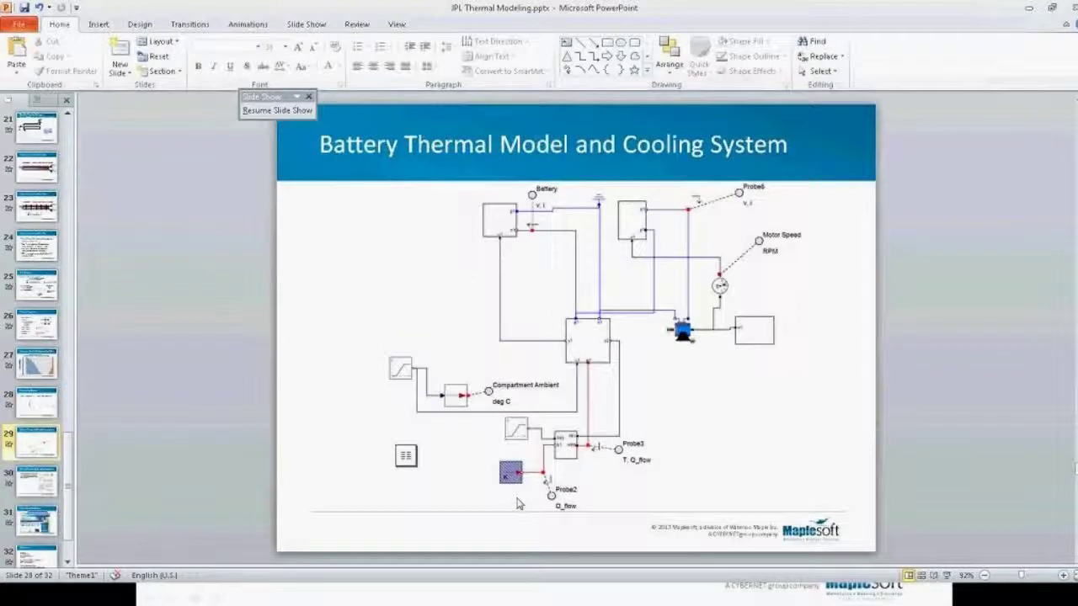
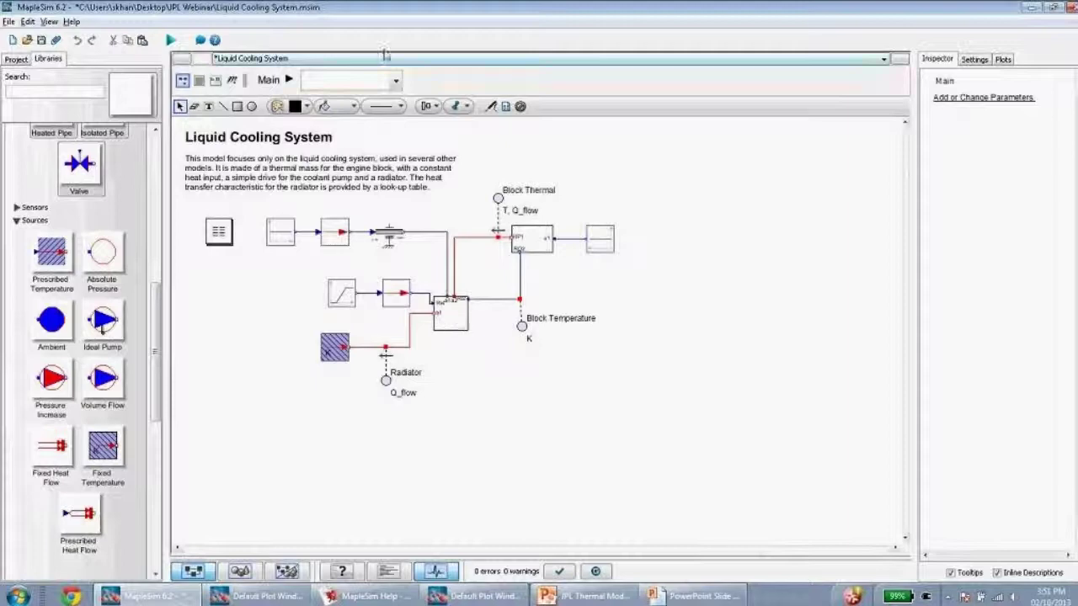
- In MapleSim, switch to the Conventional Powertrain Cooling model and open EV Battery Cooling System PG.msim
{"action": "left_click", "coordinate": [251, 66]}
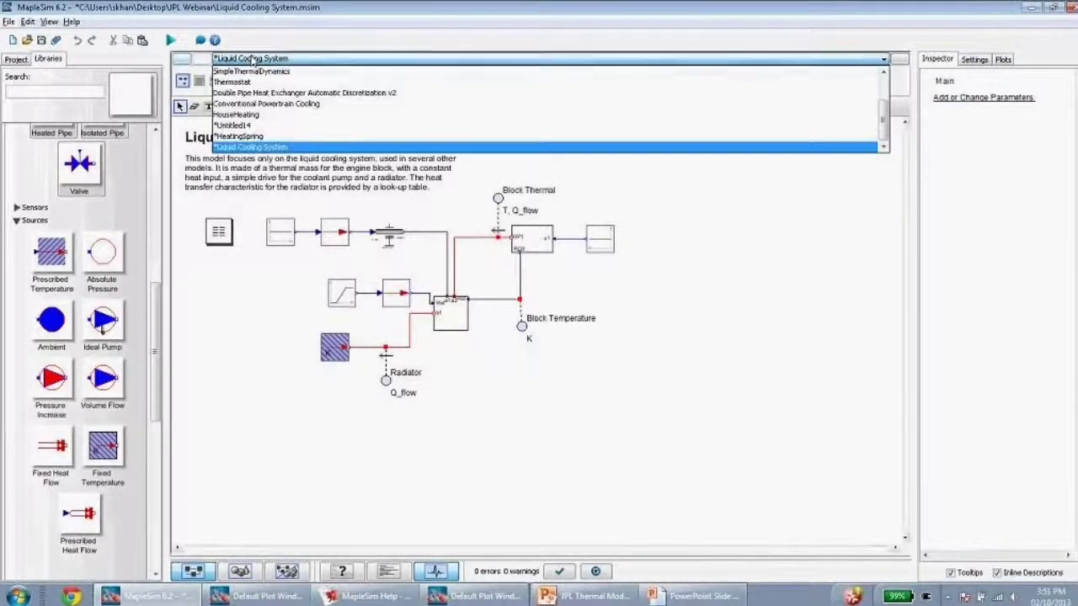
{"action": "left_click", "coordinate": [280, 104]}
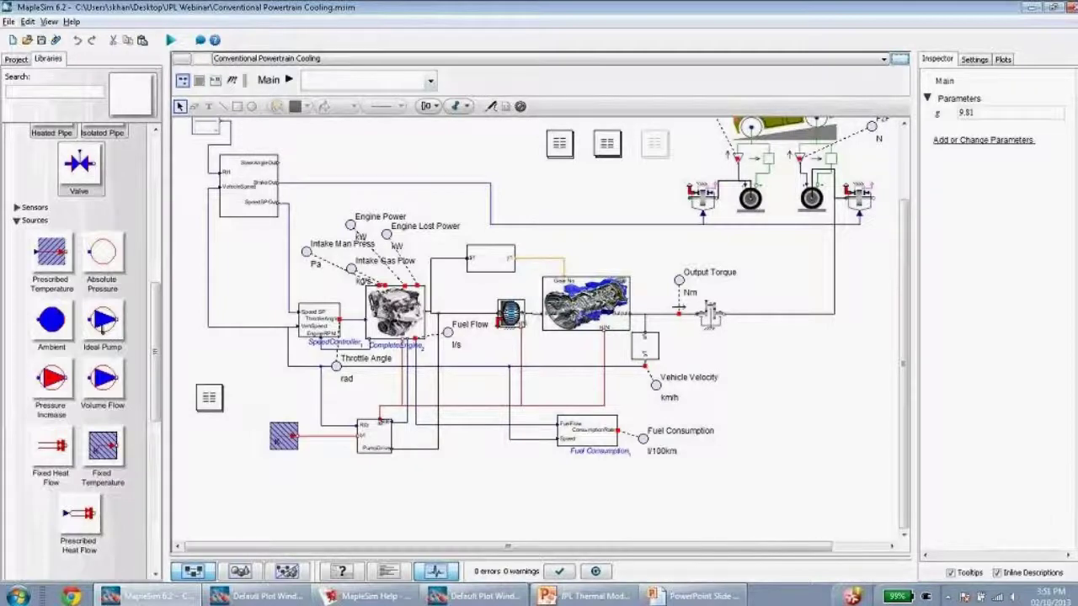
{"action": "left_click", "coordinate": [8, 21]}
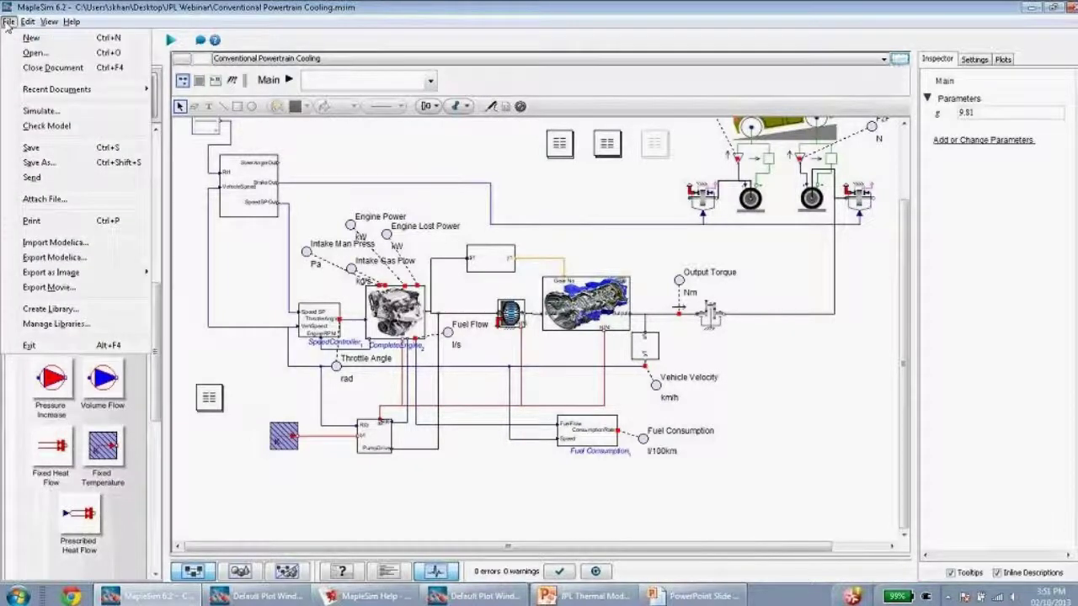
{"action": "left_click", "coordinate": [25, 50]}
{"action": "double_click", "coordinate": [506, 256]}
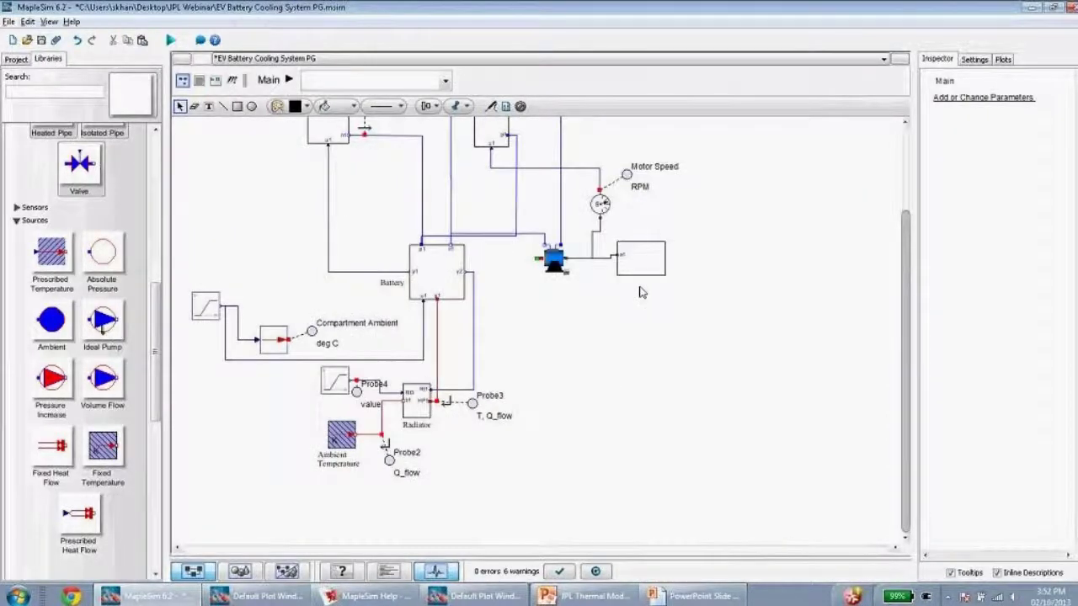
- Examine the full battery cooling system diagram and open the Battery Thermal subsystem to view its cells and outer casing
{"action": "scroll", "coordinate": [640, 292], "scroll_direction": "up", "scroll_amount": 2}
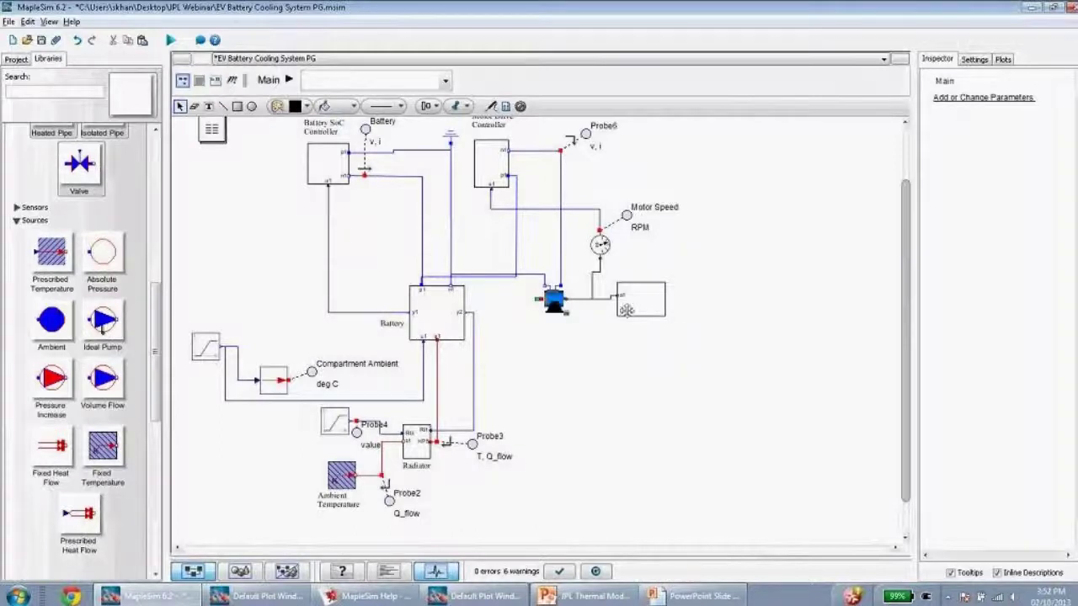
{"action": "scroll", "coordinate": [644, 312], "scroll_direction": "up", "scroll_amount": 1}
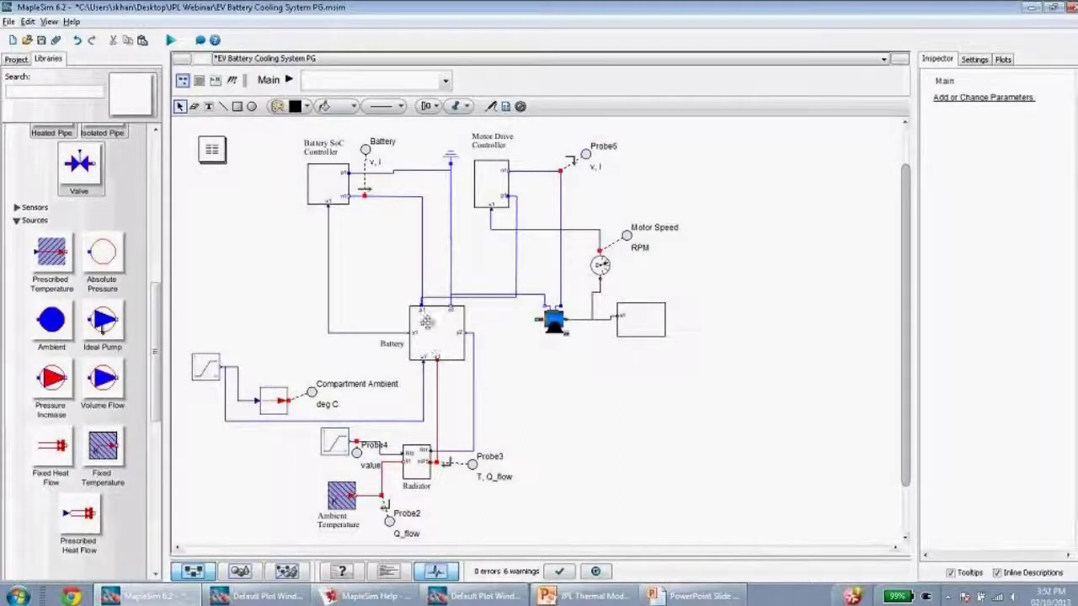
{"action": "left_click", "coordinate": [442, 324]}
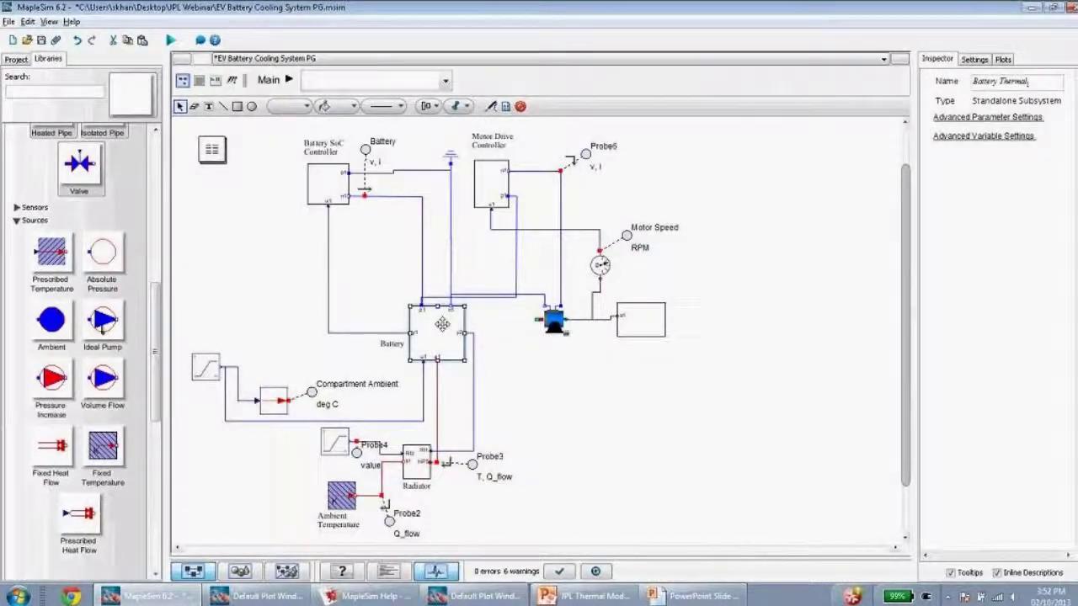
{"action": "double_click", "coordinate": [442, 324]}
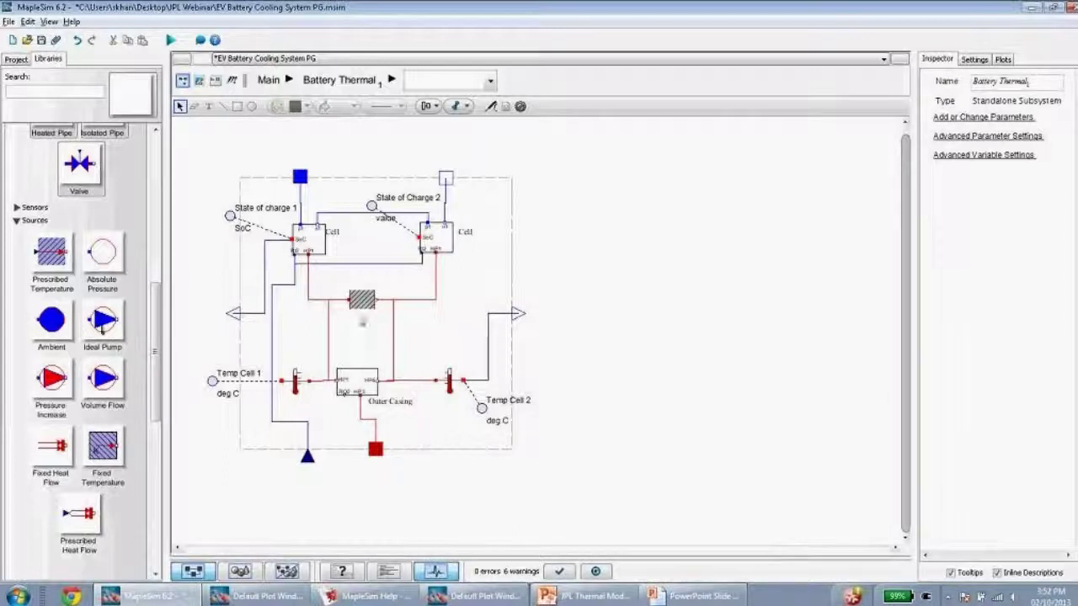
- Inspect the parameters of both battery cells and open the first LiIonCell subsystem to view its internal diagram
{"action": "left_click", "coordinate": [312, 238]}
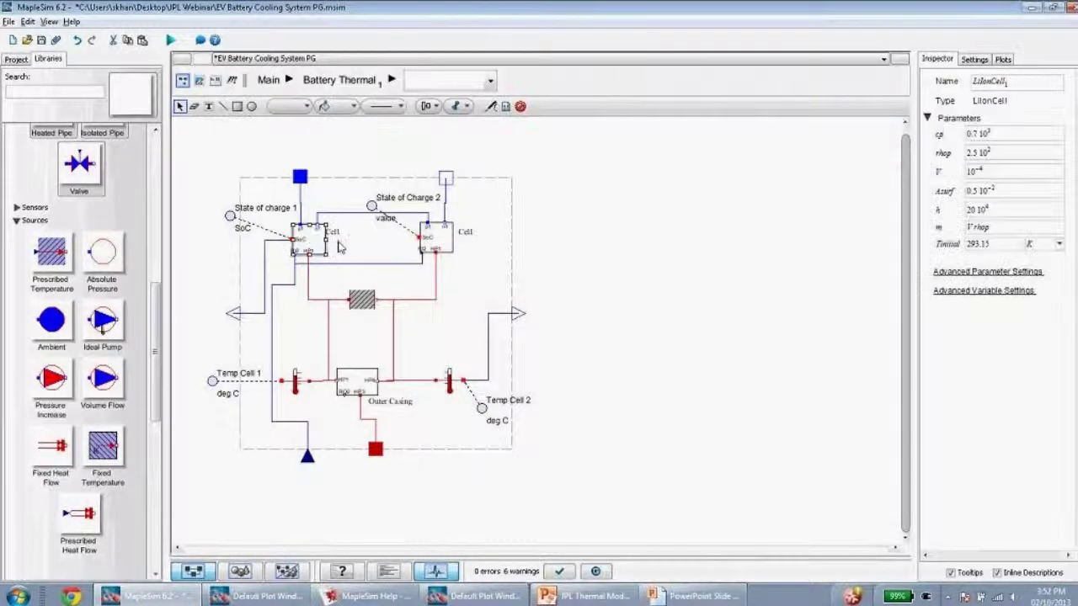
{"action": "left_click", "coordinate": [434, 240]}
{"action": "left_click", "coordinate": [310, 240]}
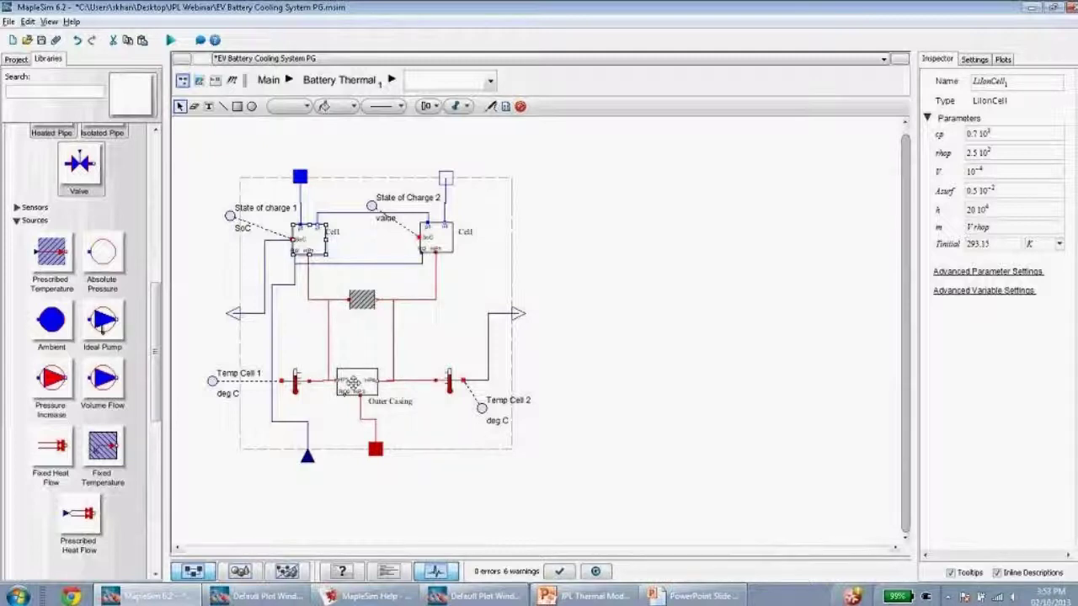
{"action": "double_click", "coordinate": [306, 240]}
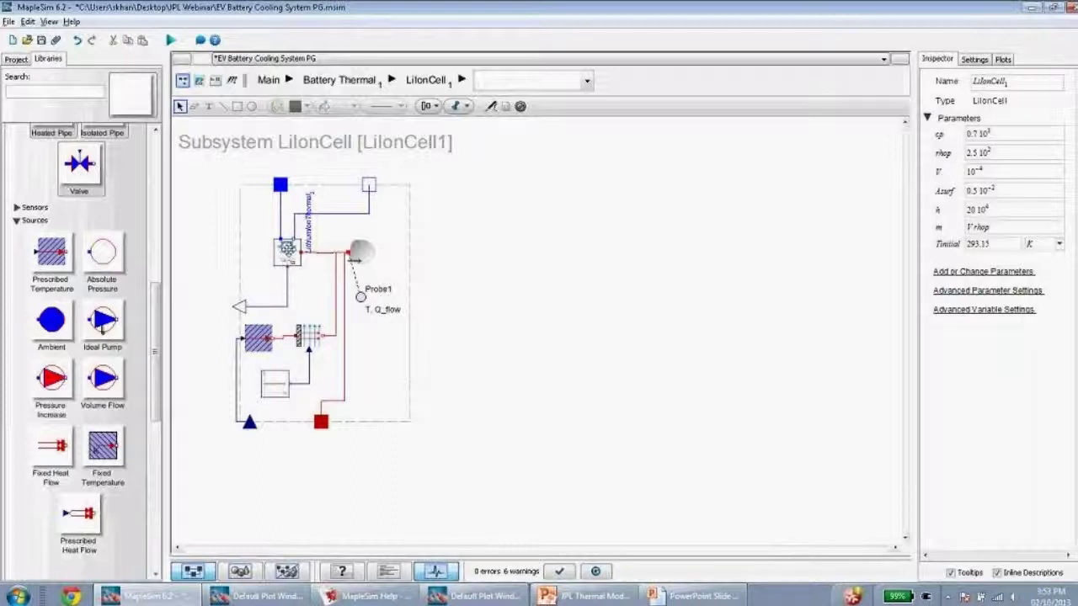
- Open the LithiumIonThermal custom component in Maple, review its component equations, and close the worksheet without saving
{"action": "double_click", "coordinate": [287, 248]}
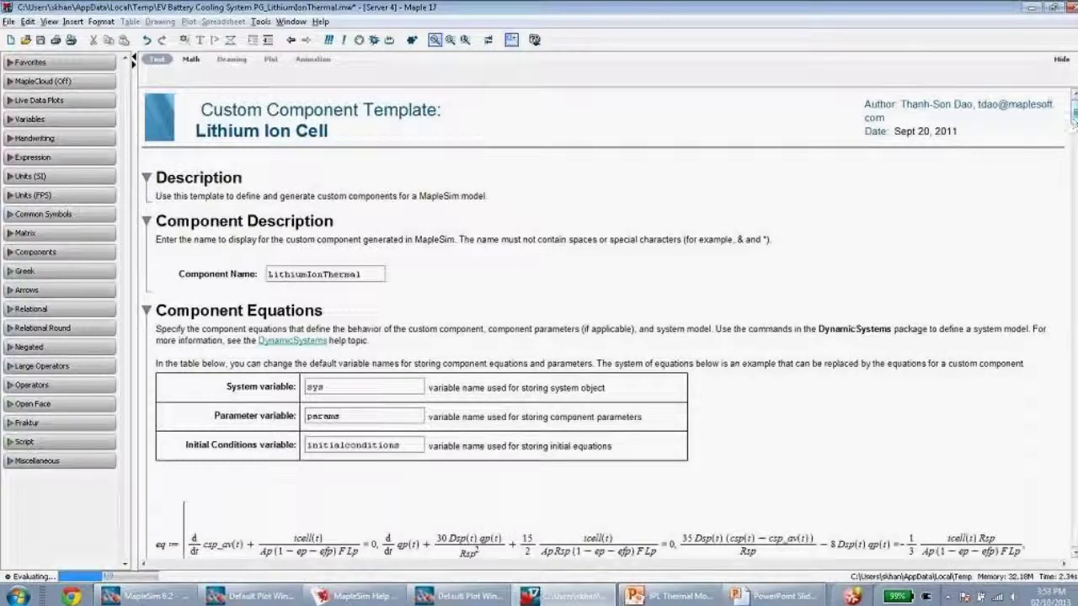
{"action": "left_click_drag", "start_coordinate": [1074, 113], "coordinate": [1075, 197]}
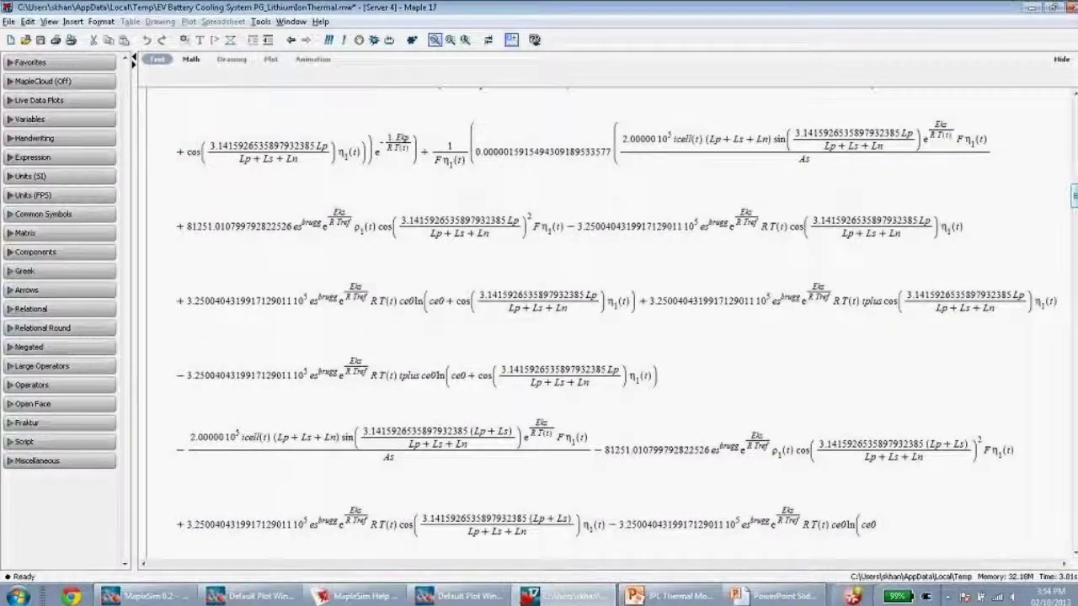
{"action": "key", "text": "alt+F4"}
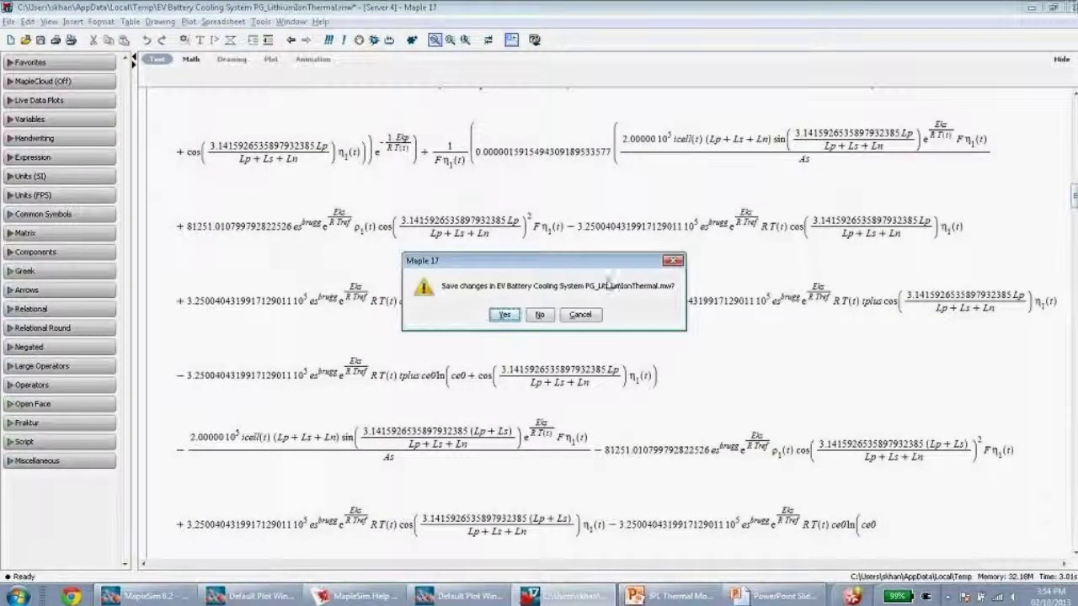
{"action": "left_click", "coordinate": [540, 316]}
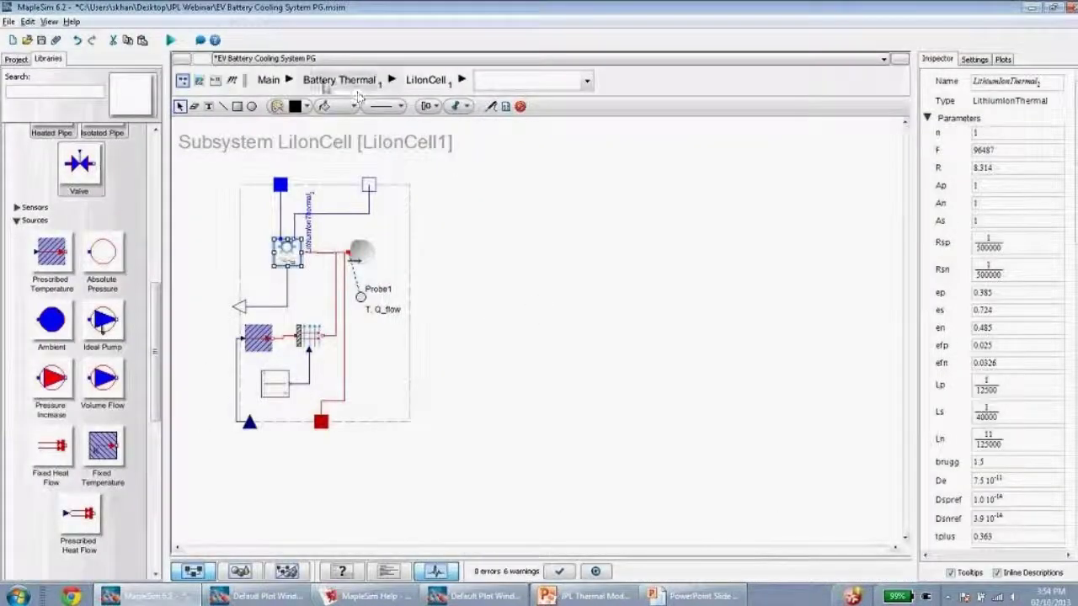
- Return to the main level of the battery cooling model and bring up slide 30 with the journal reference in PowerPoint
{"action": "left_click", "coordinate": [320, 82]}
{"action": "left_click", "coordinate": [268, 80]}
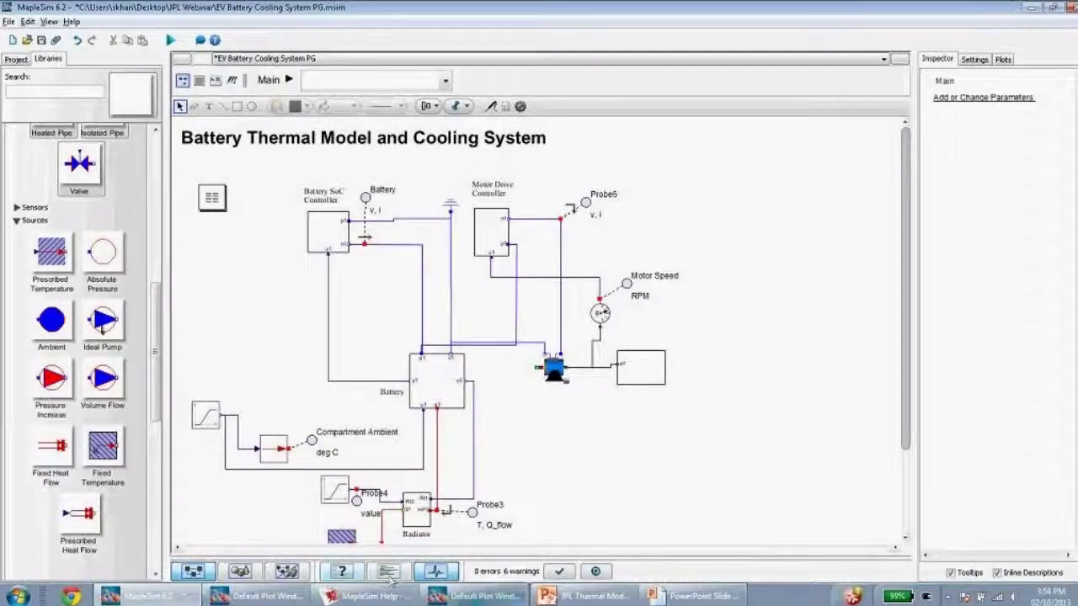
{"action": "left_click", "coordinate": [590, 596]}
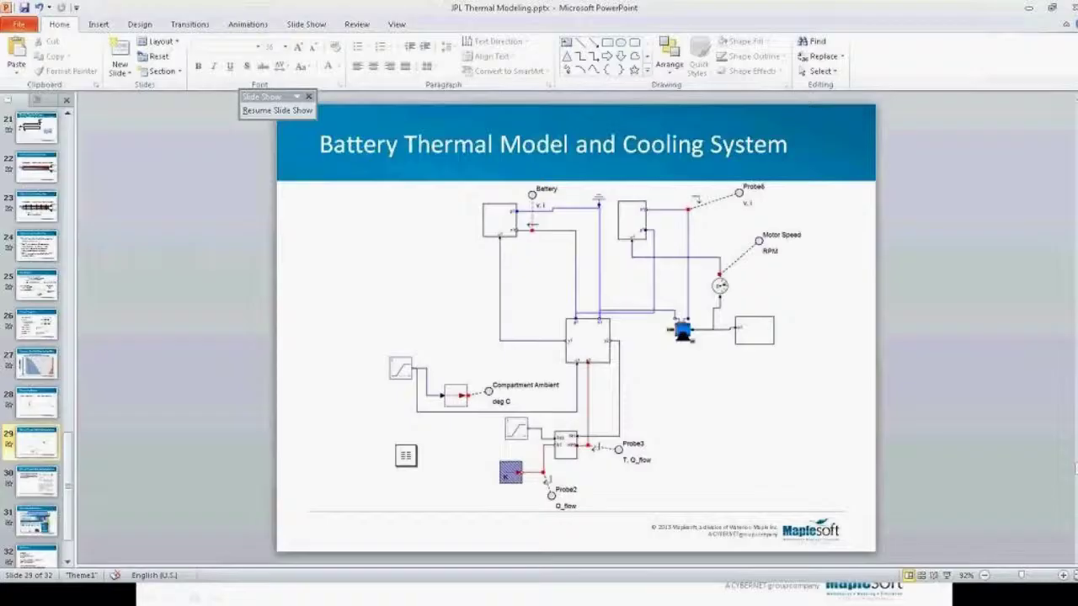
{"action": "left_click", "coordinate": [47, 490]}
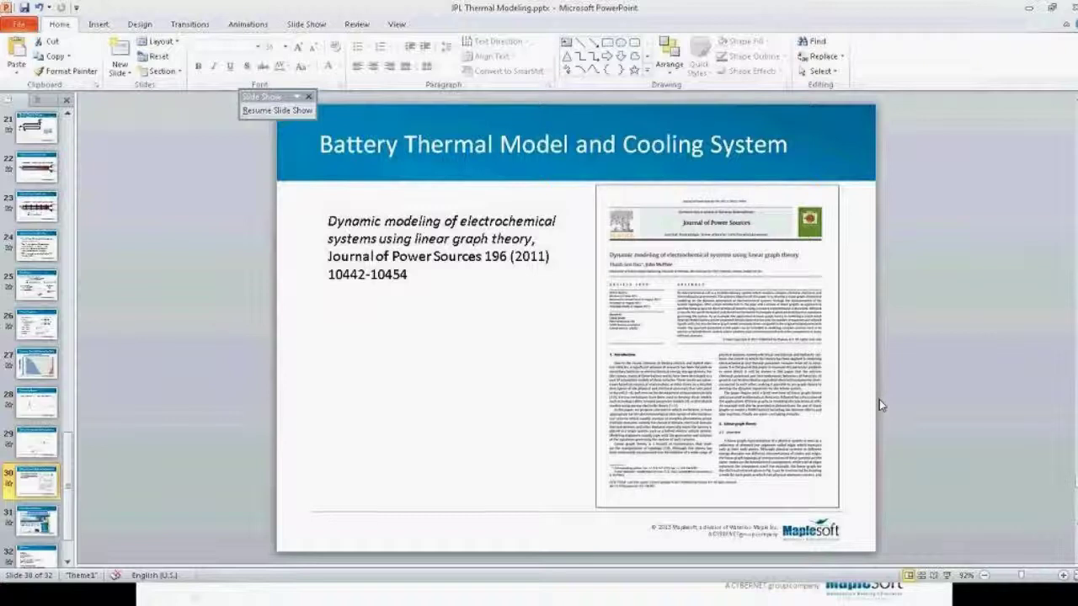
- Start the slide show view and advance past the Battery Thermal Model and Cooling System slides to the MapleSim models slide
{"action": "left_click", "coordinate": [946, 575]}
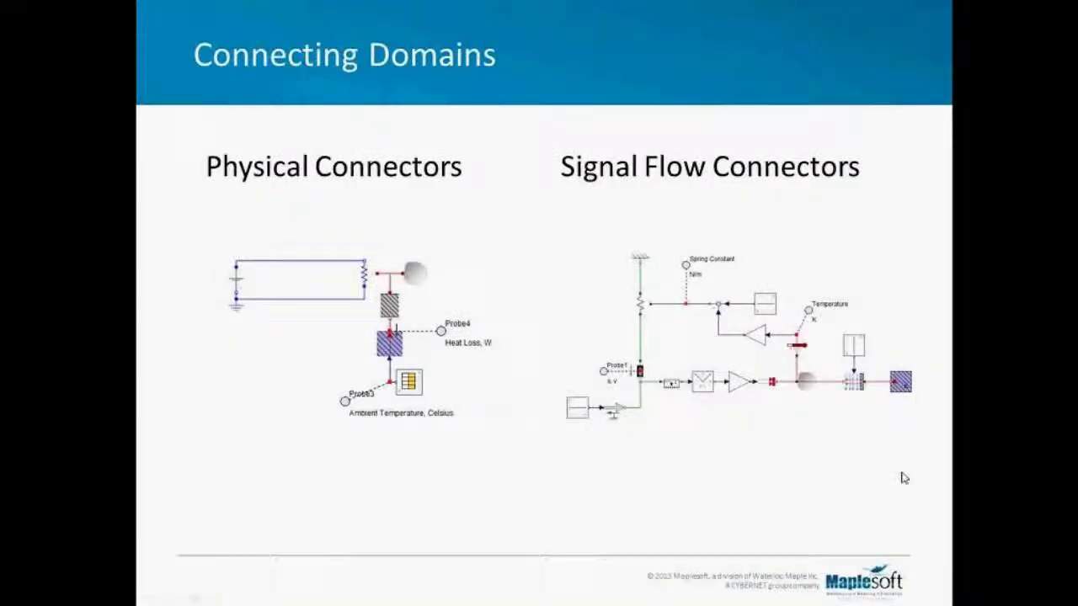
{"action": "left_click", "coordinate": [779, 455]}
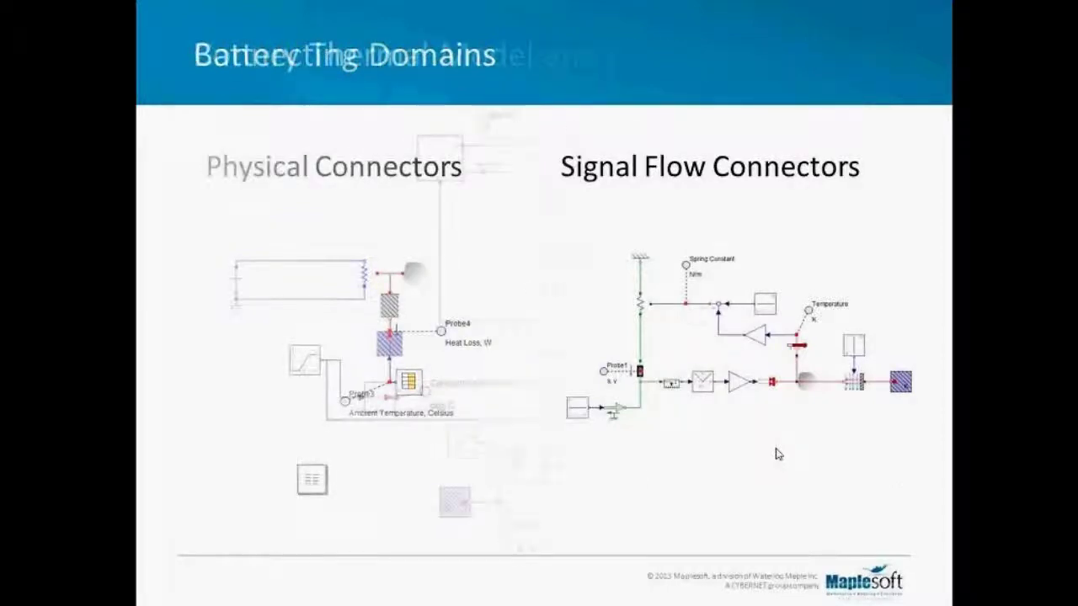
{"action": "left_click", "coordinate": [775, 449]}
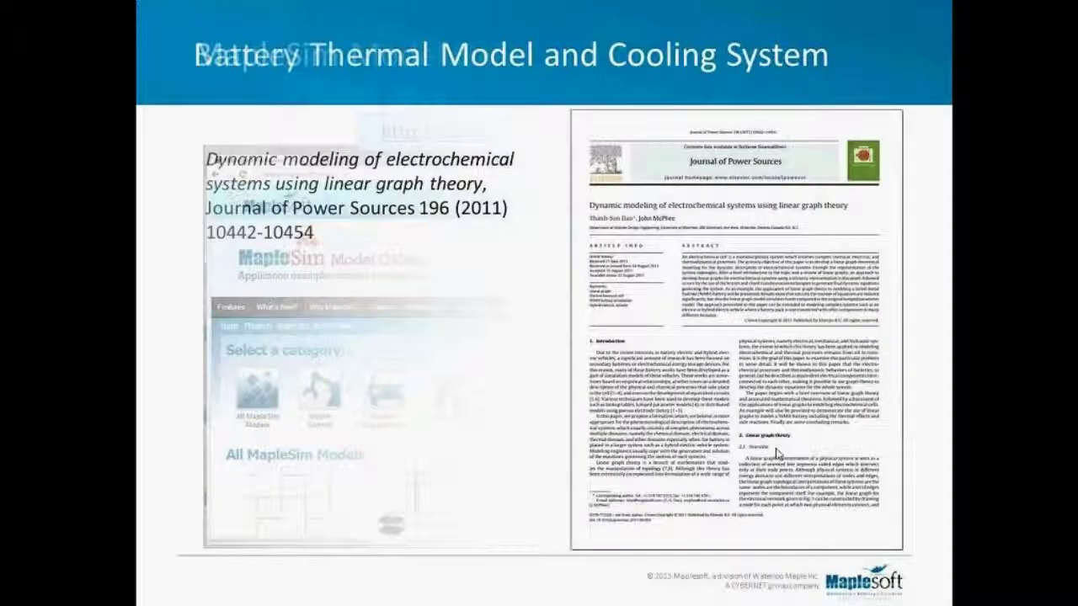